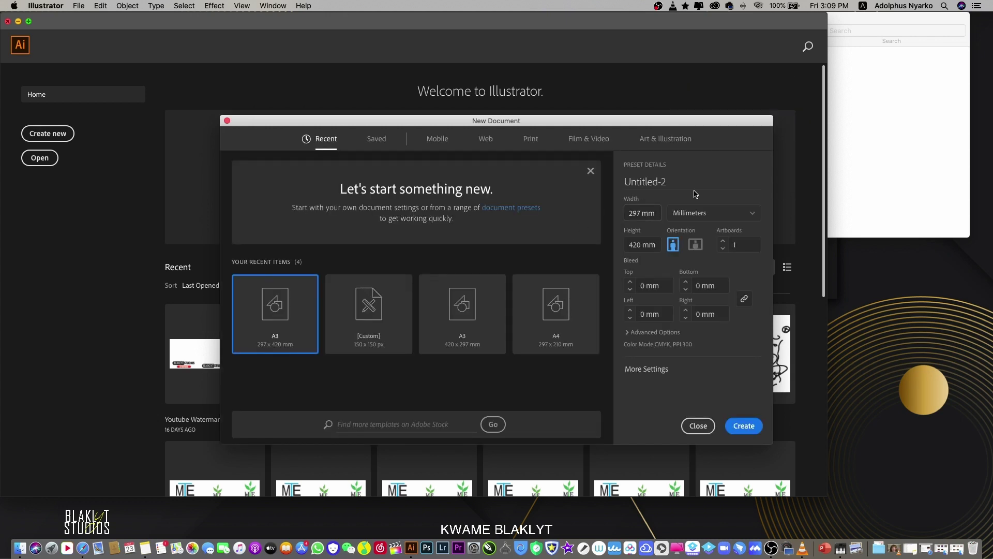
Create a new portrait A3 document named WINA, 297 x 420 mm, in CMYK colour at 300 ppi
left_click(707, 181)
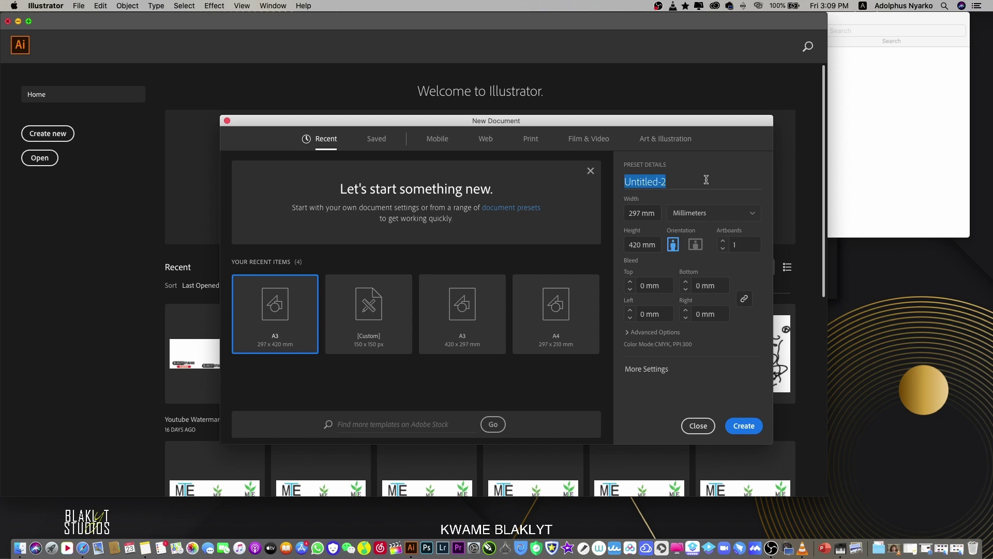
type("WINA")
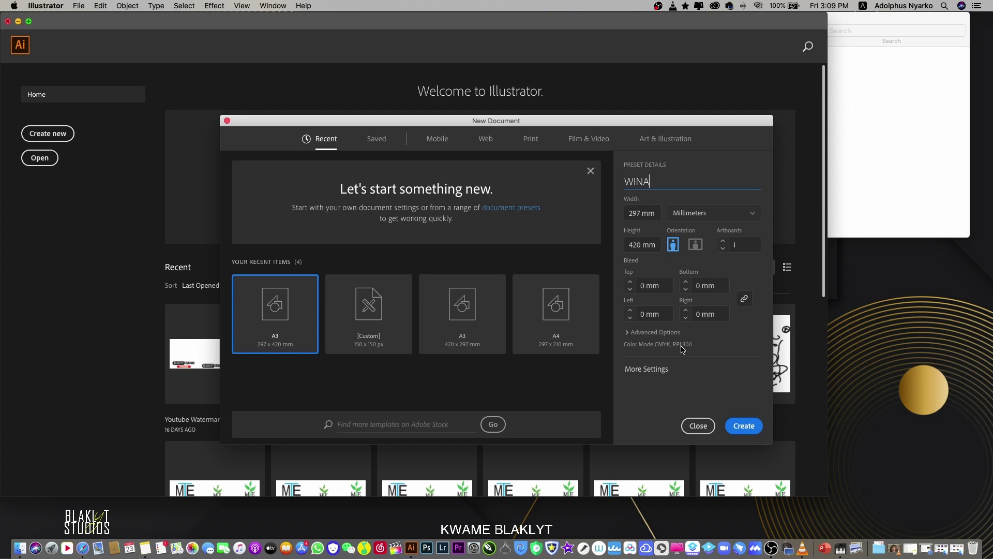
left_click(634, 332)
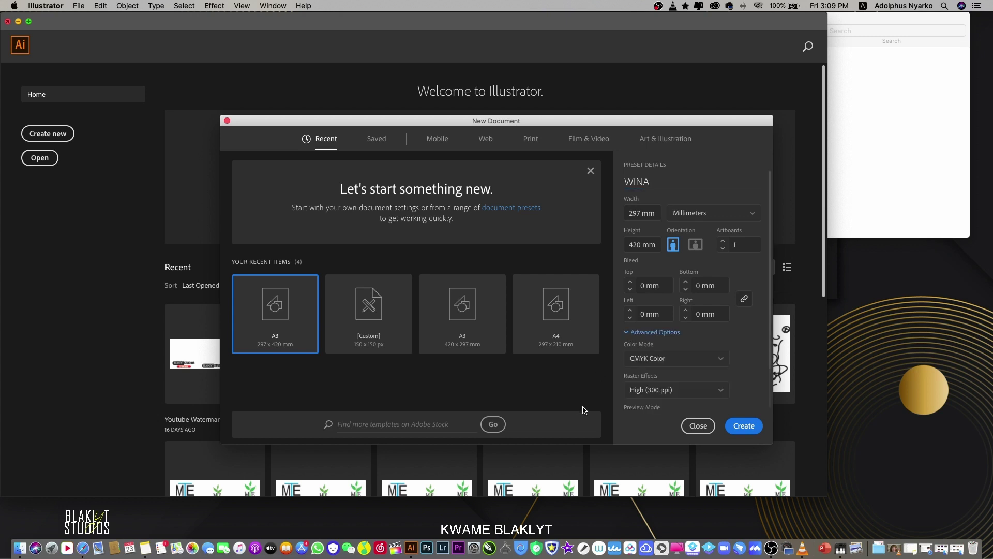
left_click(745, 425)
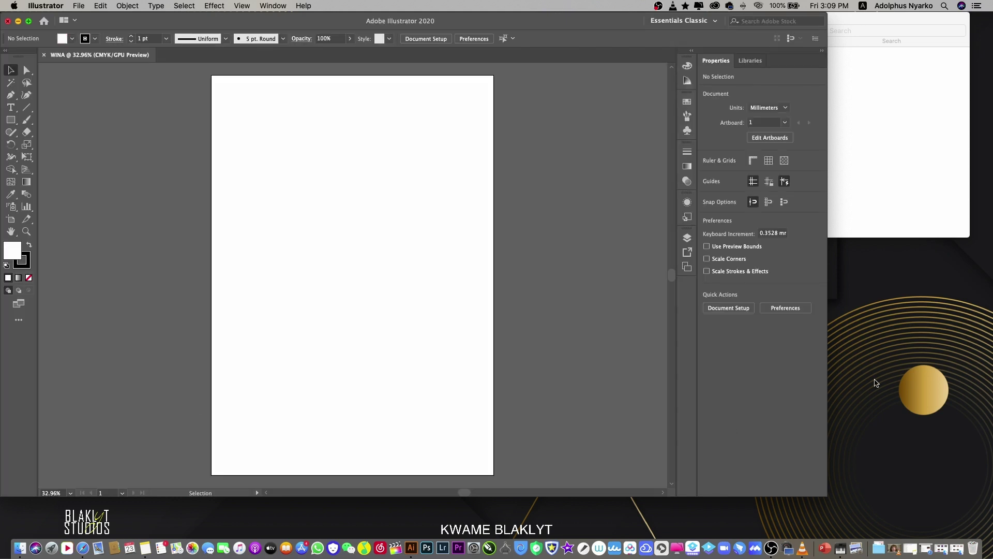
Place the crown image IMG_9424.PNG from the WINA folder in Finder and move it fully inside the artboard
left_click(915, 212)
left_click(669, 101)
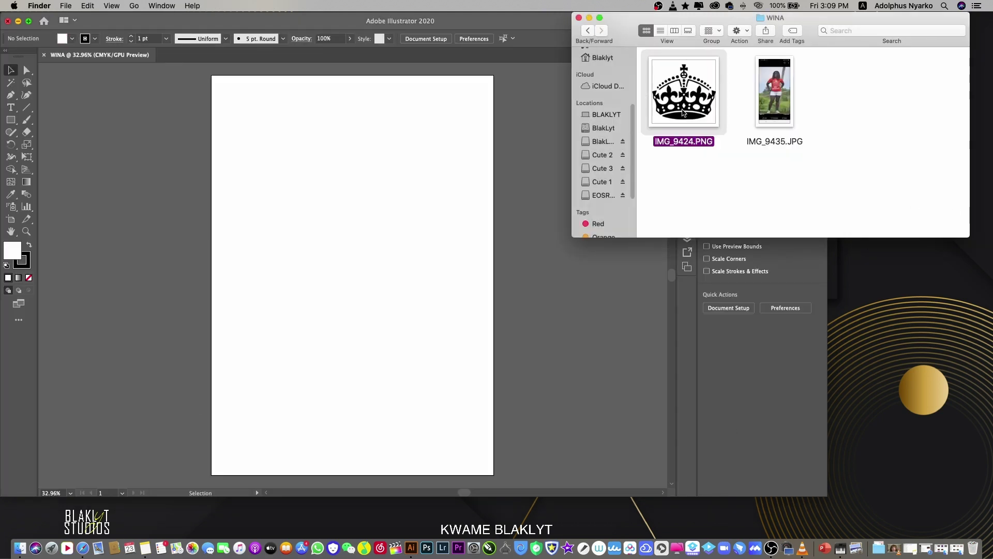
left_click_drag(668, 101, 437, 211)
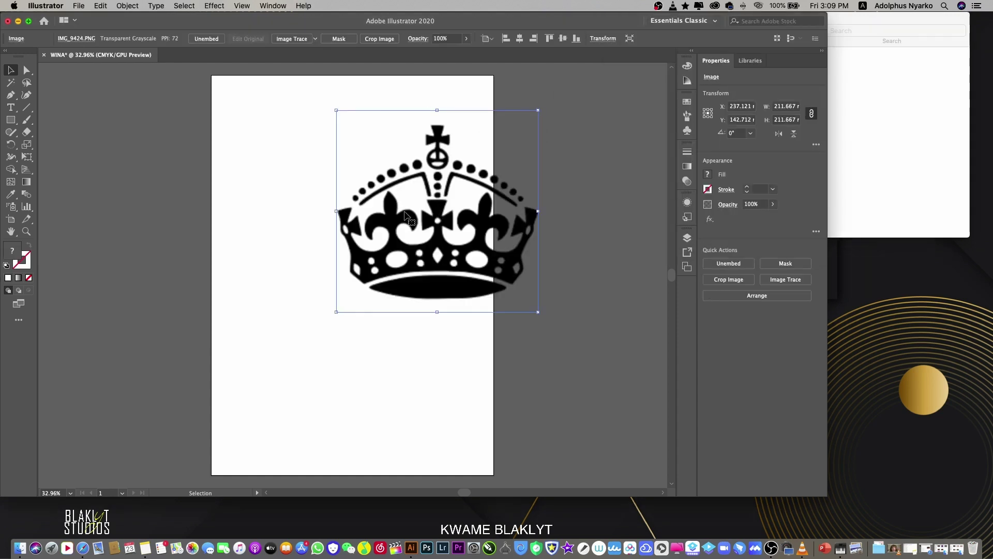
left_click(28, 21)
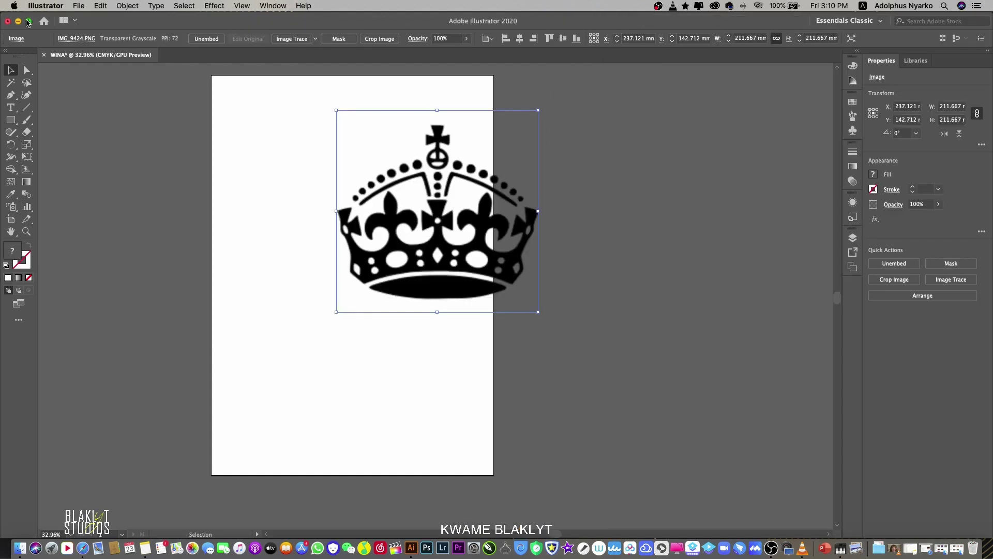
scroll(394, 198, "up", 6)
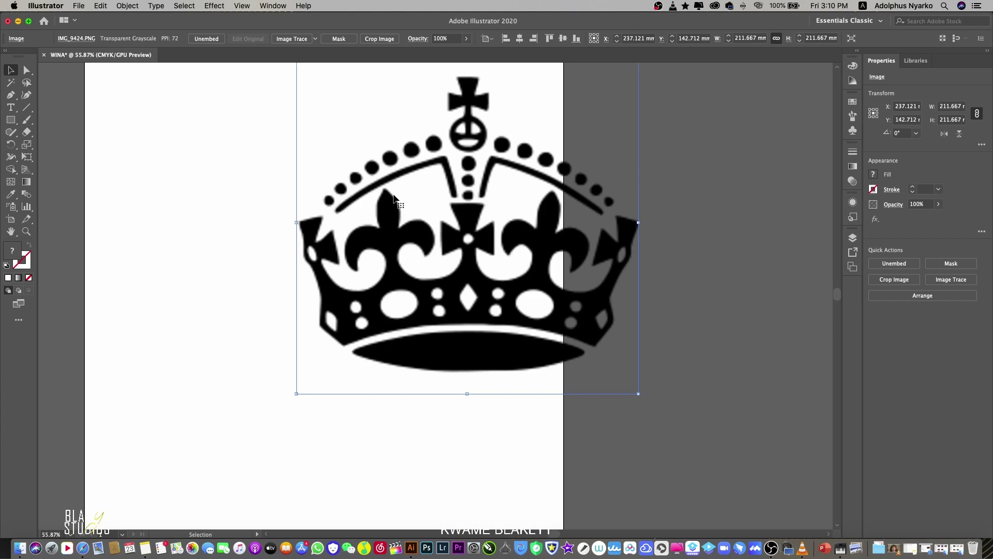
scroll(394, 198, "down", 4)
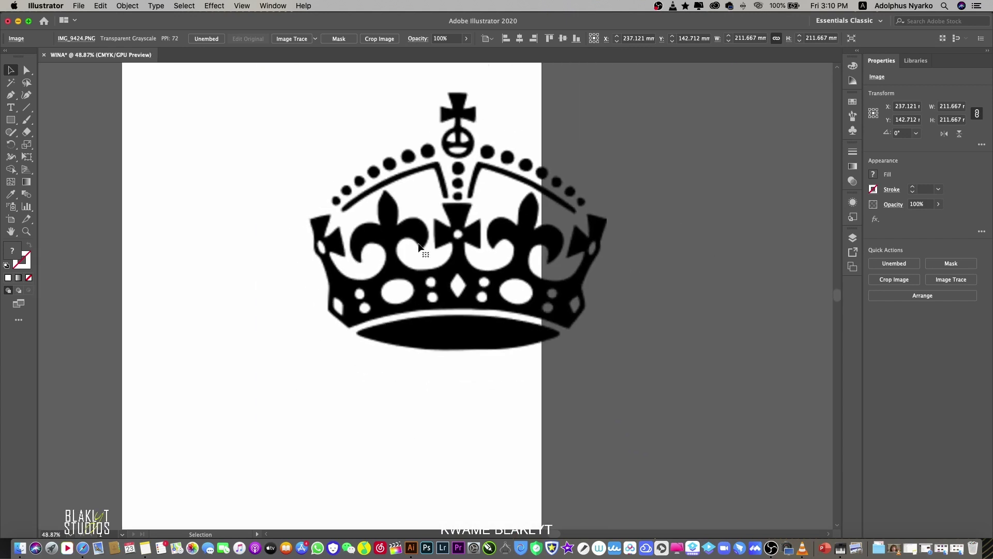
left_click_drag(414, 253, 304, 272)
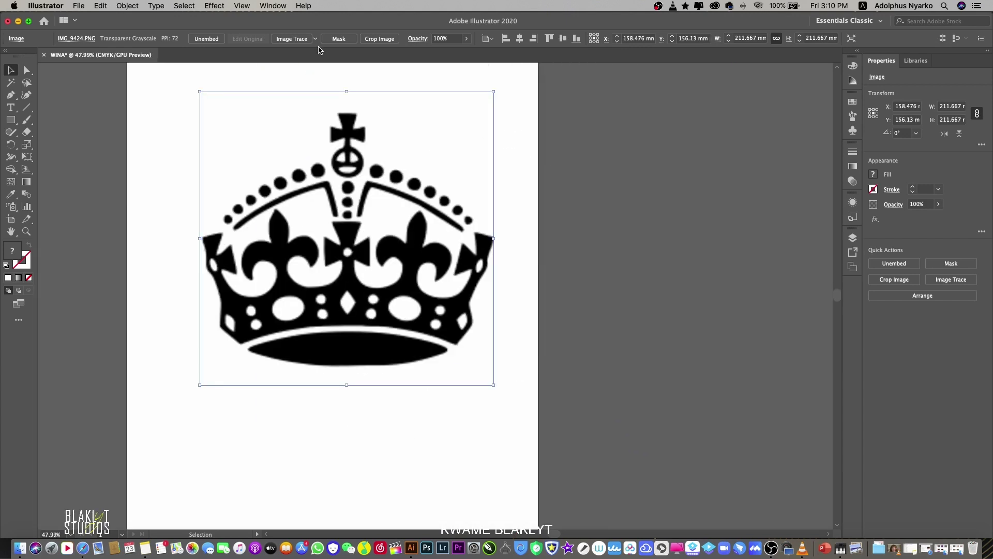
Try tracing the crown image with the Silhouettes preset, check its details, and undo the trace
left_click(315, 39)
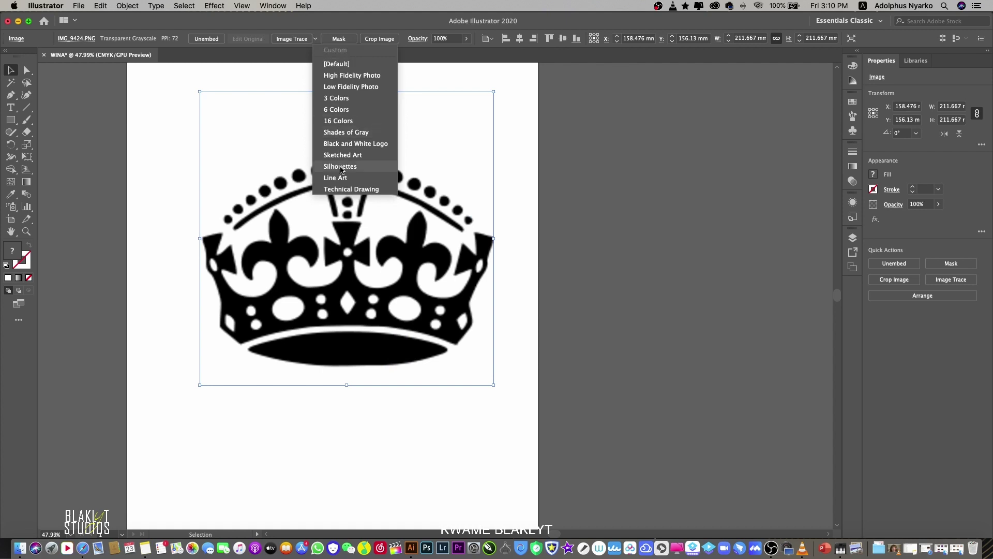
left_click(340, 166)
scroll(339, 163, "up", 5)
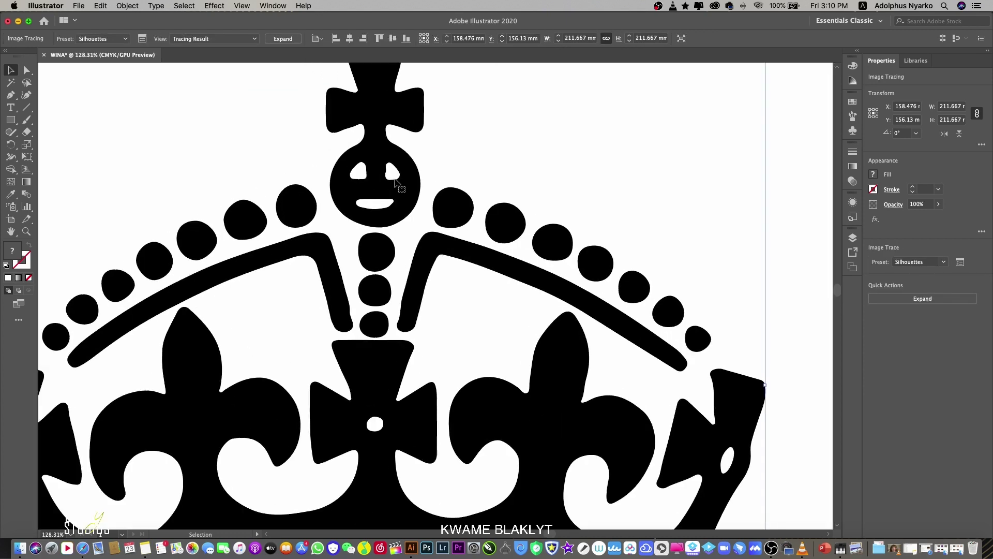
scroll(392, 186, "down", 3)
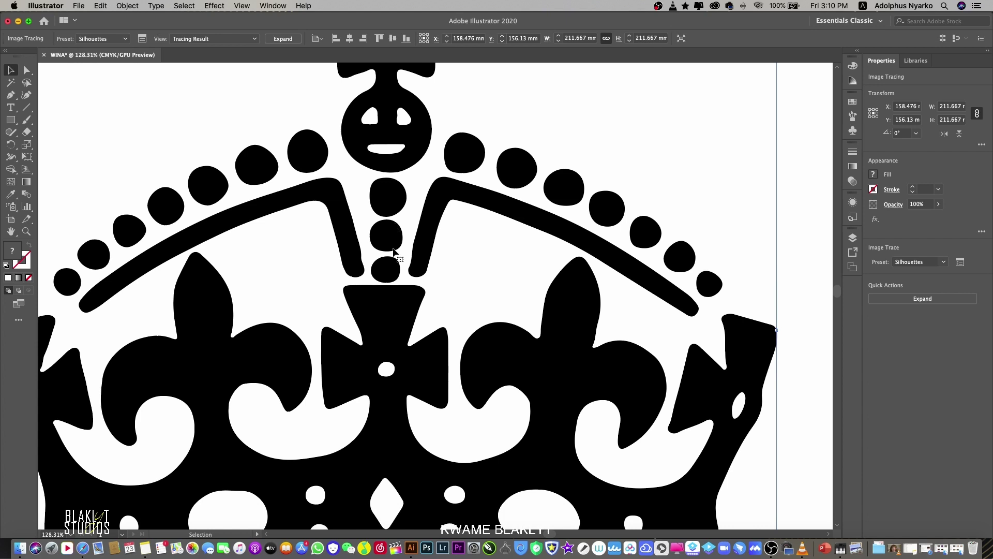
scroll(385, 252, "down", 3)
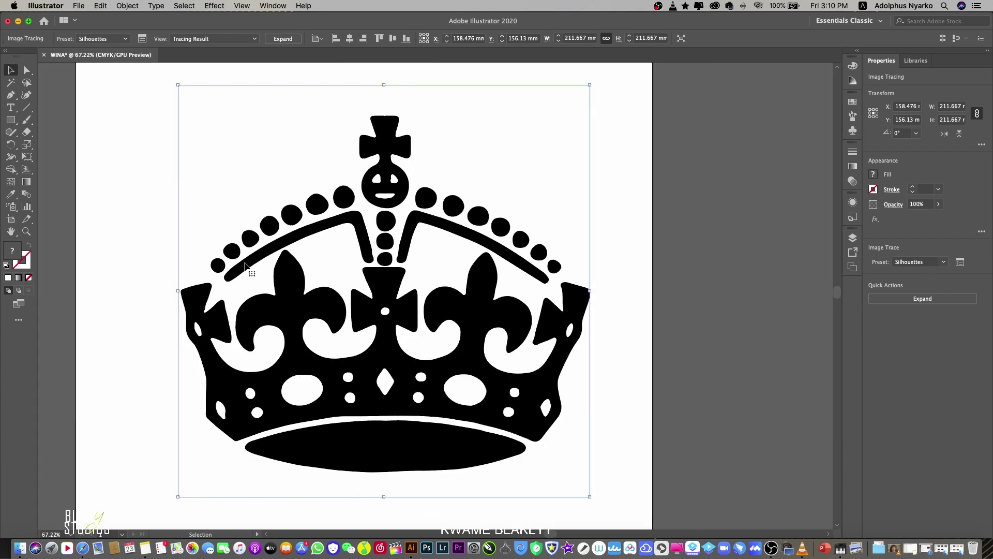
key("super+z")
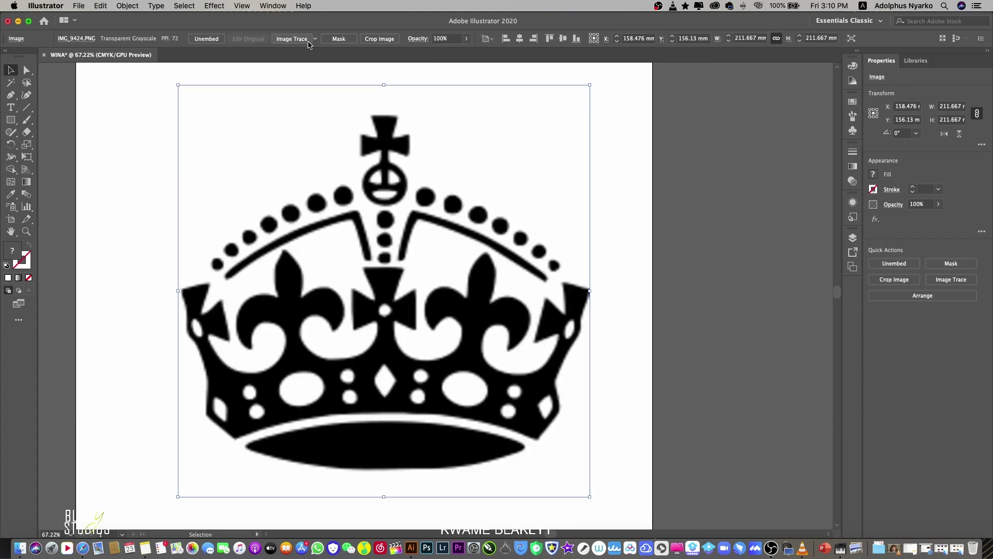
Trace the crown image with the Sketched Art preset and check the traced details
left_click(315, 39)
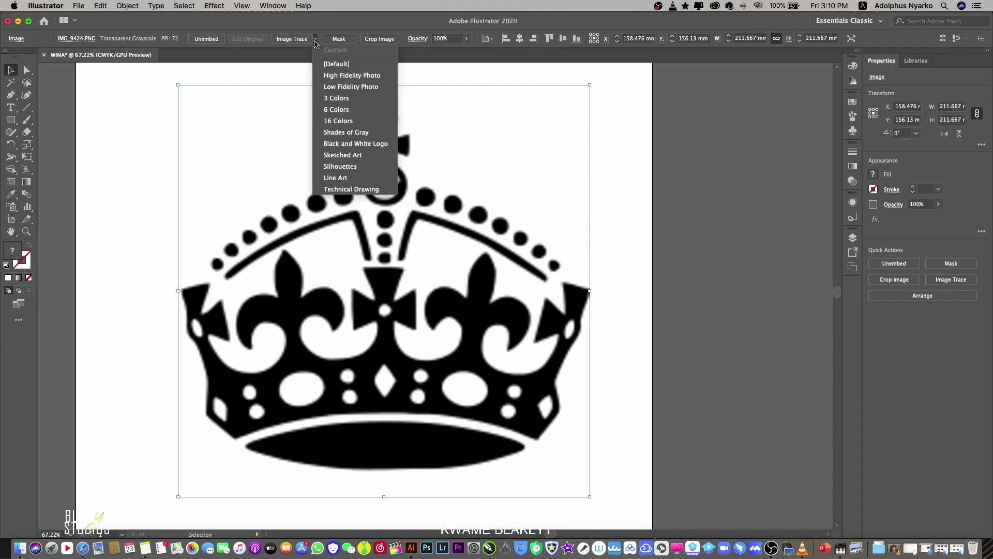
left_click(357, 154)
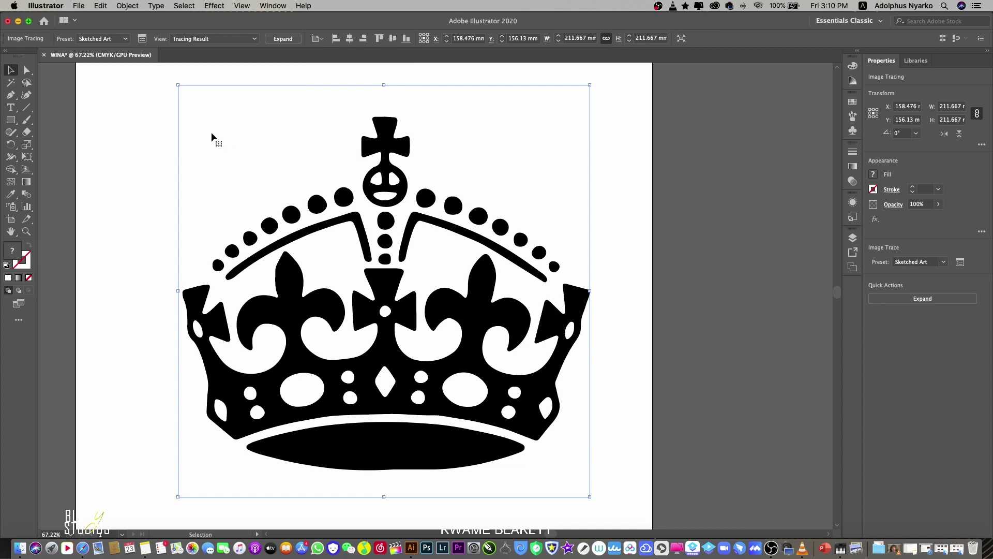
scroll(347, 222, "up", 5)
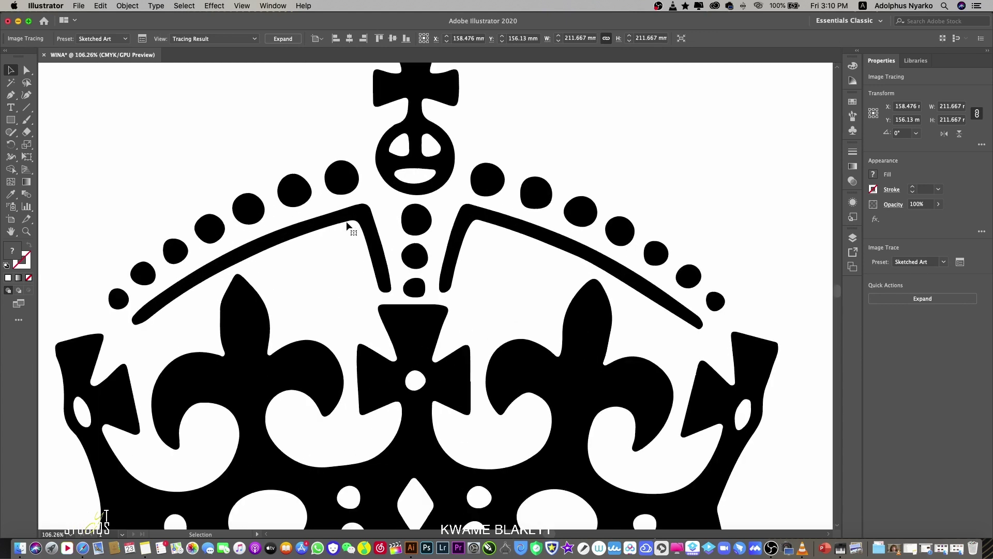
scroll(347, 222, "down", 10)
Scale the traced crown down proportionally to about 39 mm wide and move it near the artboard's upper centre
scroll(346, 224, "up", 4)
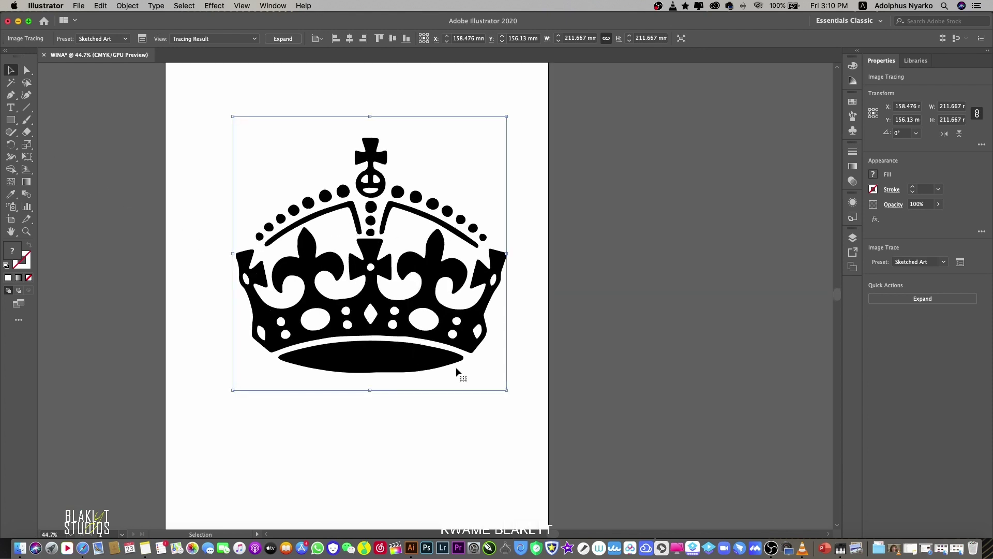
left_click_drag(505, 391, 412, 280)
left_click_drag(372, 249, 347, 165)
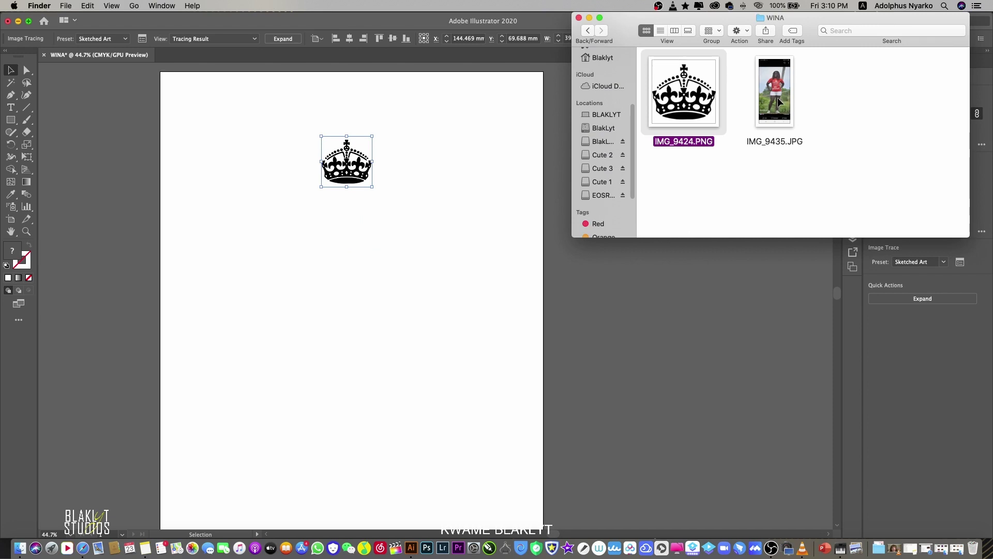
Place the reference photo IMG_9435.JPG from Finder and shift it upward so the shirt's full lettering shows
left_click_drag(778, 98, 525, 288)
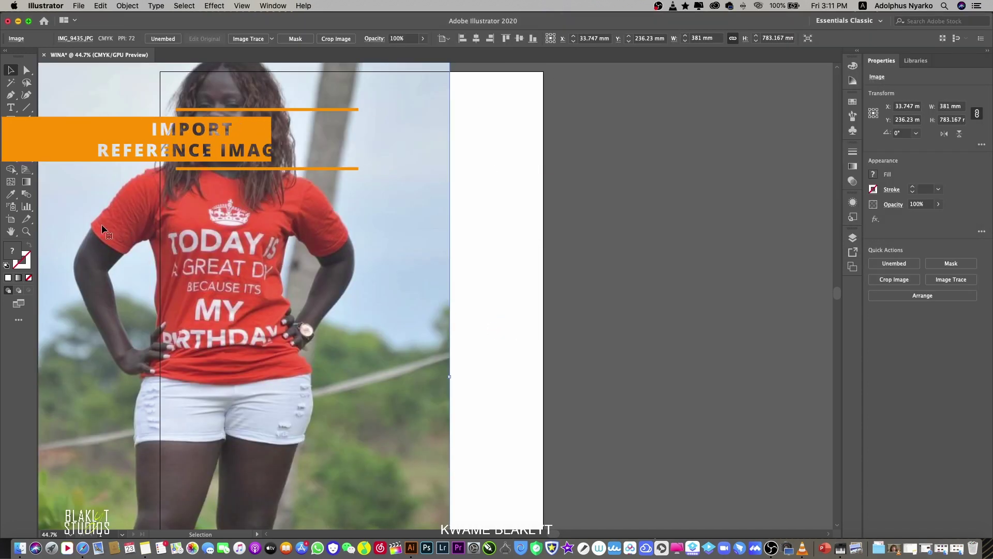
left_click_drag(101, 224, 100, 91)
left_click_drag(124, 193, 122, 118)
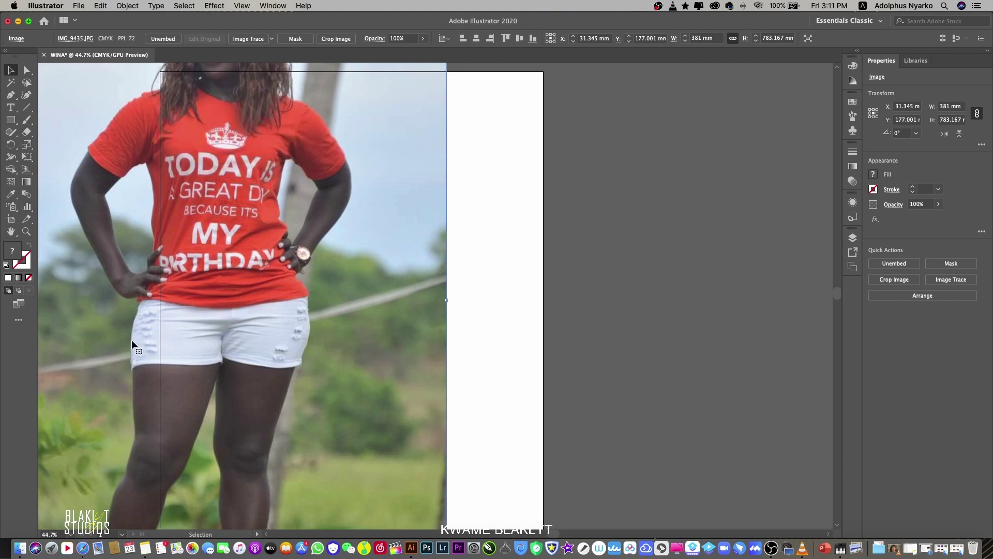
left_click_drag(131, 339, 128, 315)
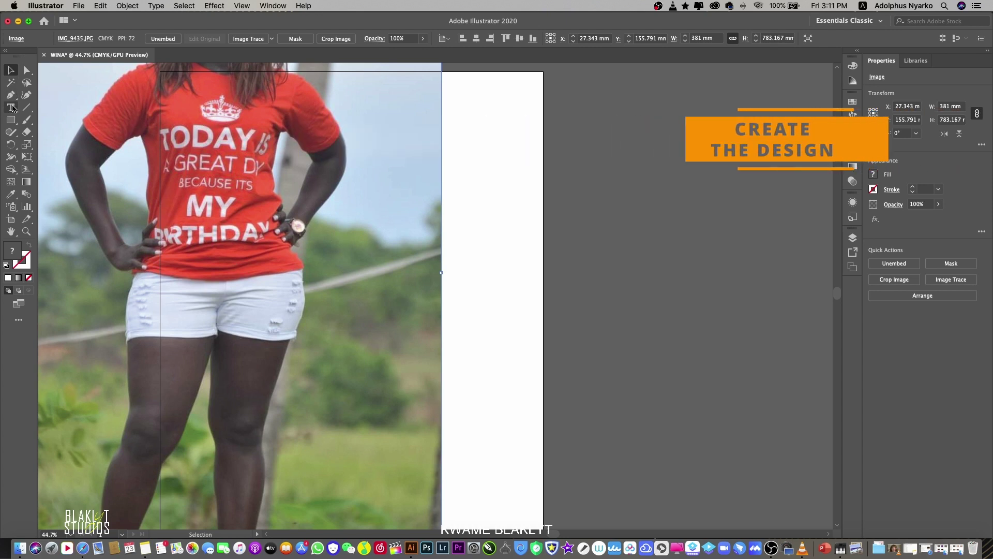
Add centre-aligned text on five lines beside the photo: TODAY IS / A GREAT DAY / BECAUSE IT’S / MY / BIRTHDAY
key("t")
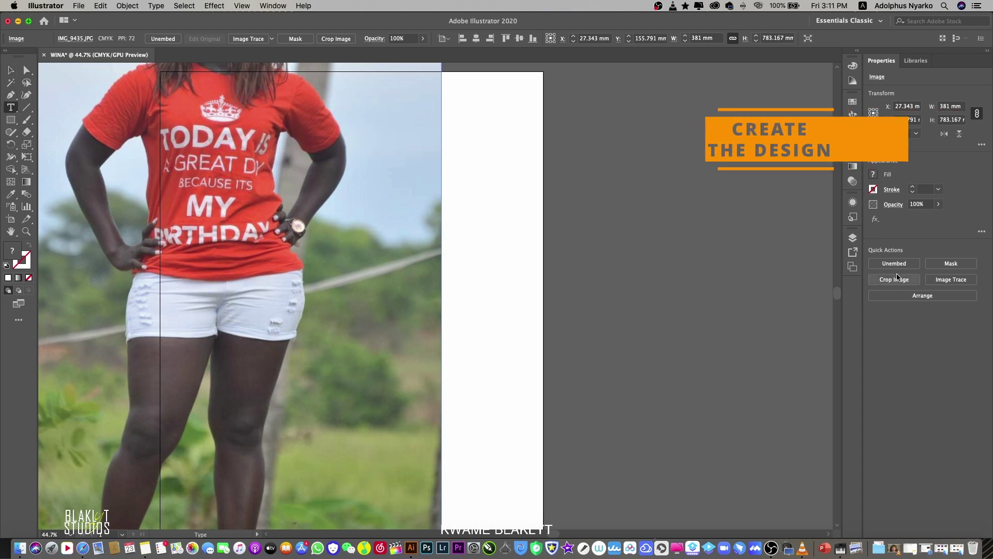
left_click(501, 233)
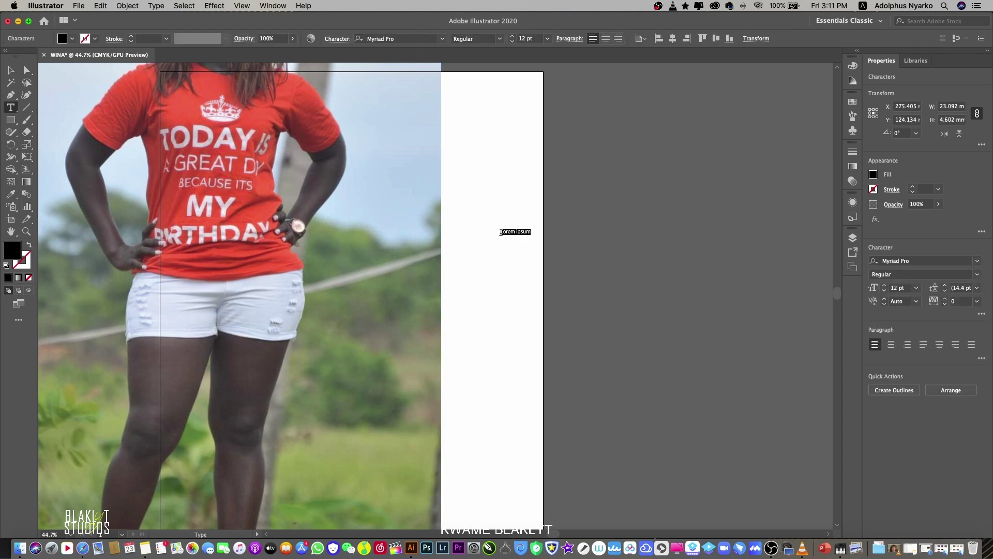
type("TODA")
type("Y")
type(" IS ")
type("A GREAT DAY")
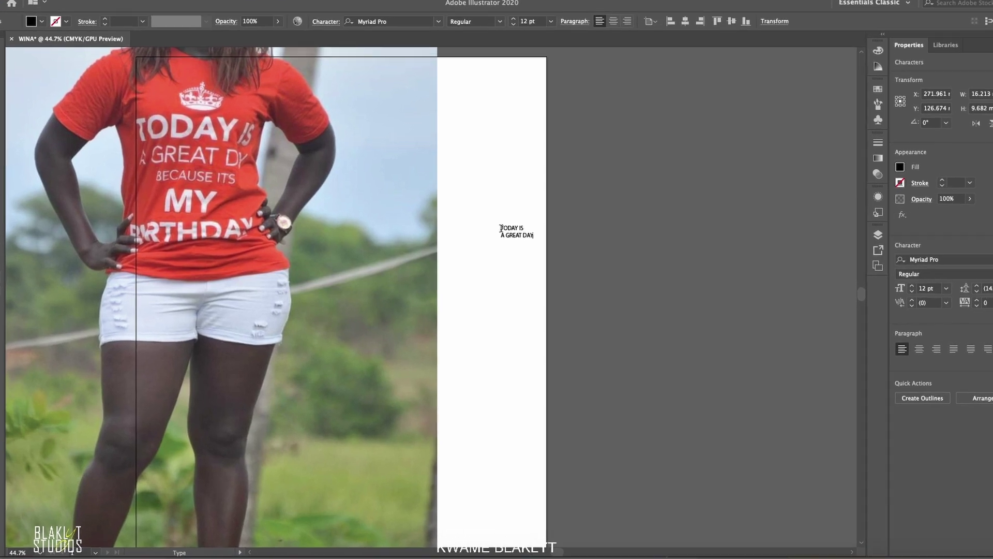
key("Return")
type("BECAUSE IT’S")
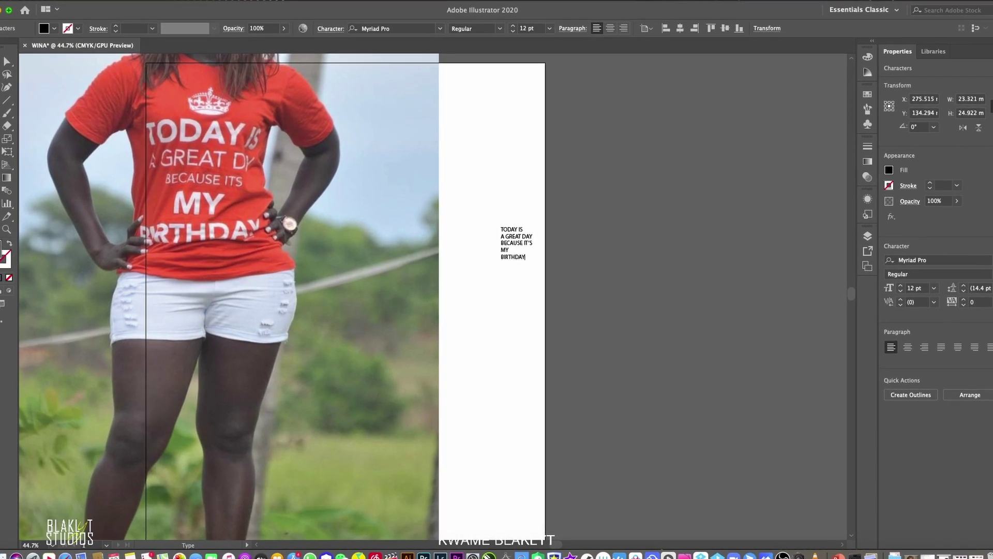
key("Escape")
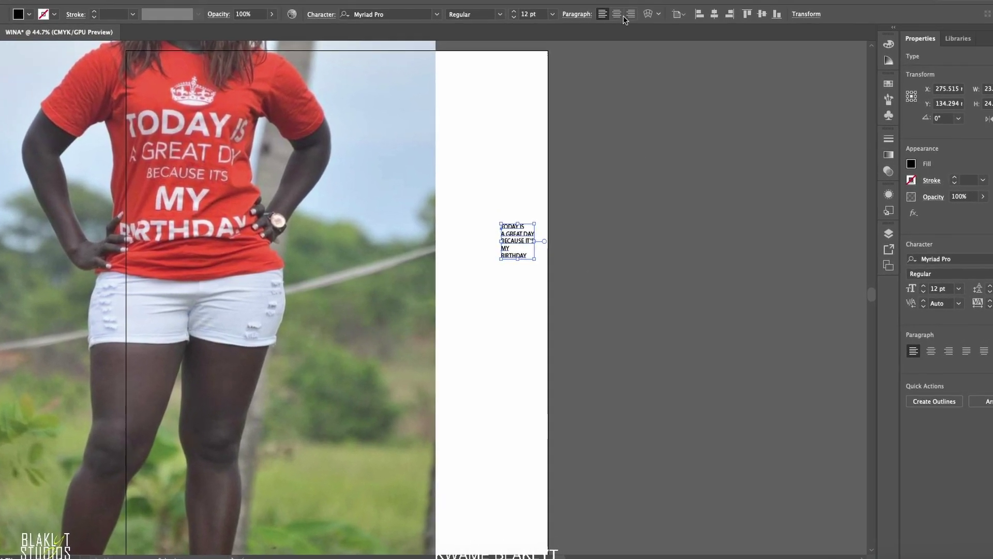
left_click(618, 14)
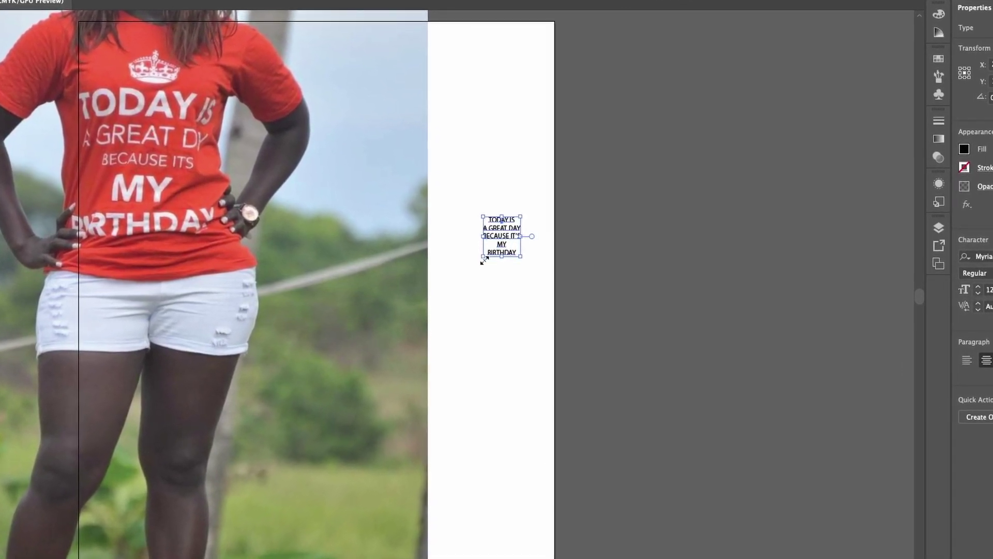
Enlarge the text block proportionally to about 134 x 143 mm and move the reference photo up and left, clear of the crown
left_click_drag(484, 261, 275, 450)
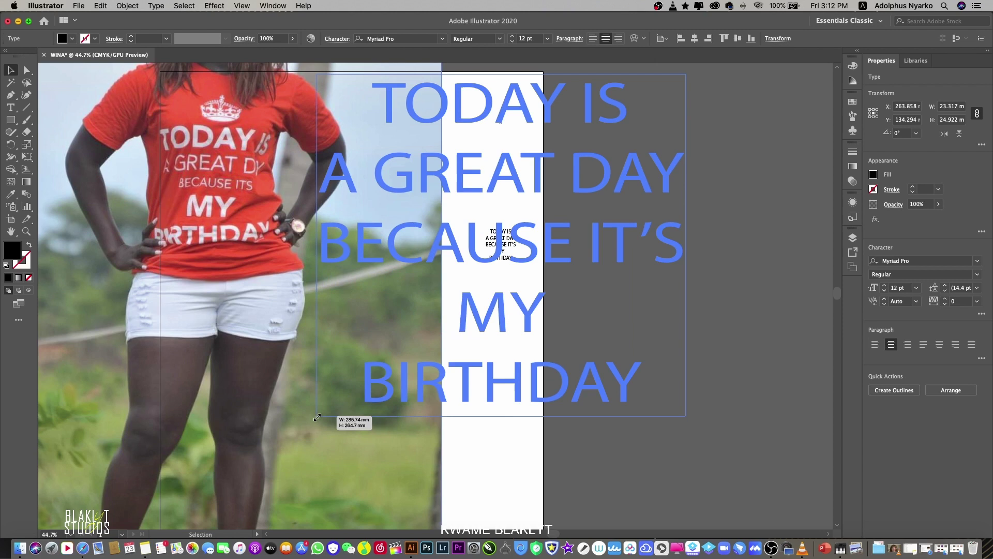
left_click_drag(317, 416, 370, 339)
left_click_drag(373, 345, 117, 295)
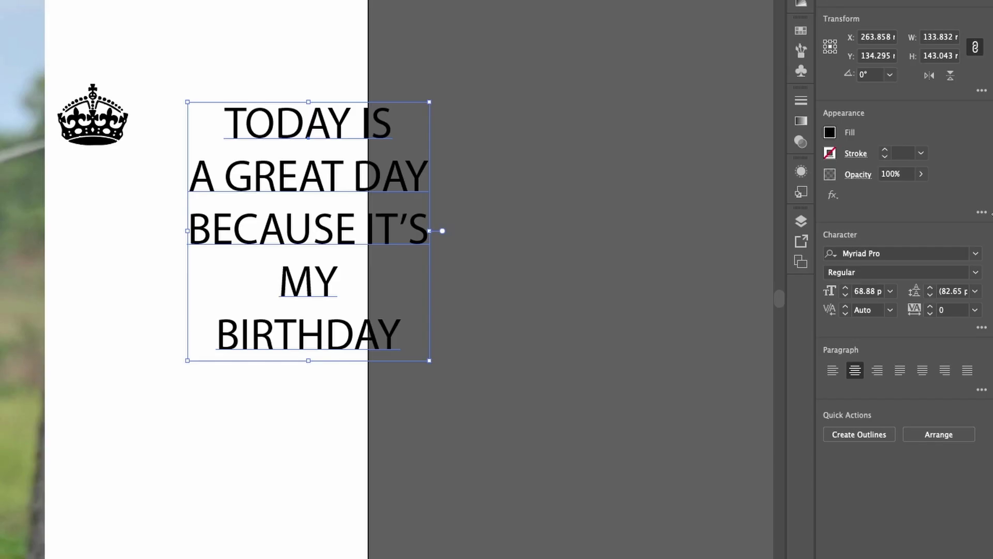
Set the font of the whole text block to Avenir Roman to match the shirt's lettering
left_click(977, 261)
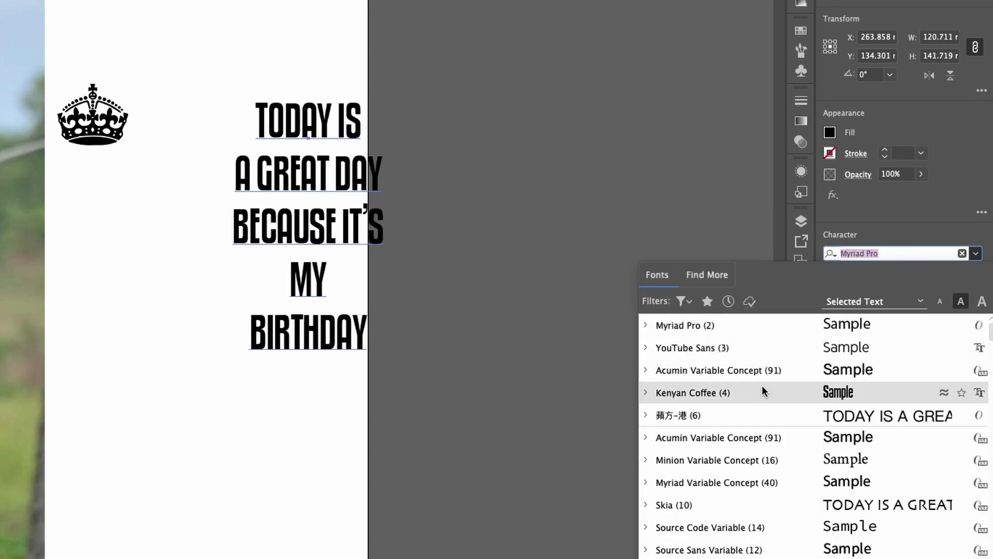
left_click(725, 378)
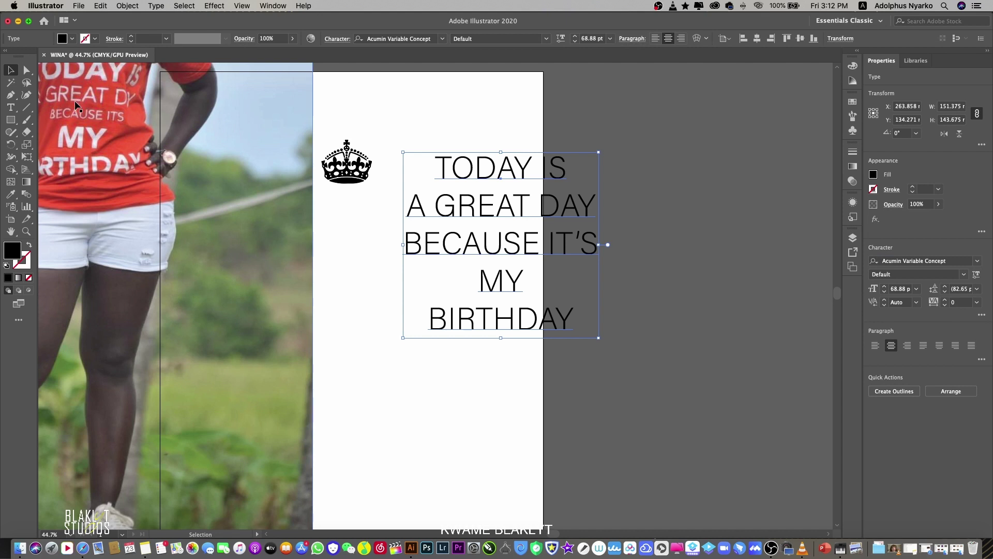
left_click(977, 261)
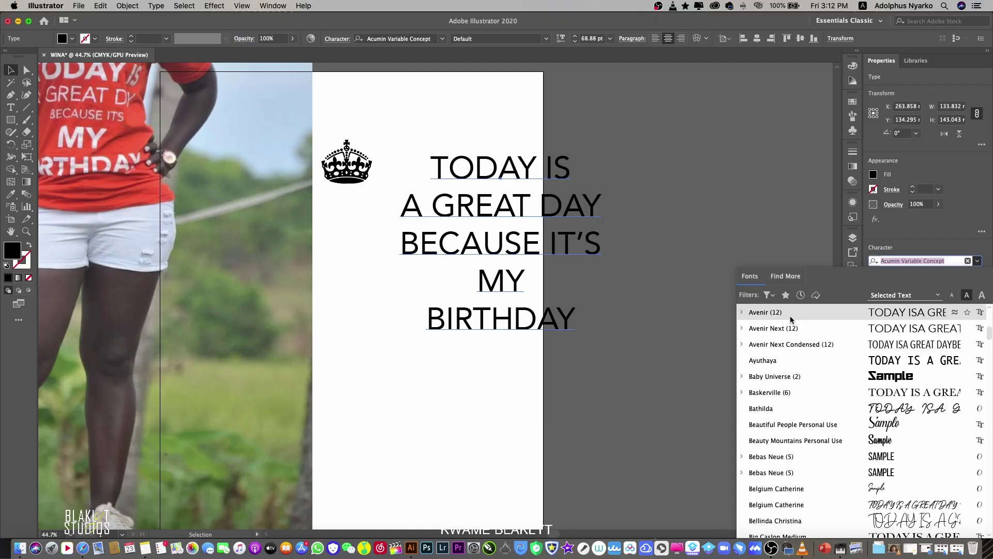
left_click(790, 315)
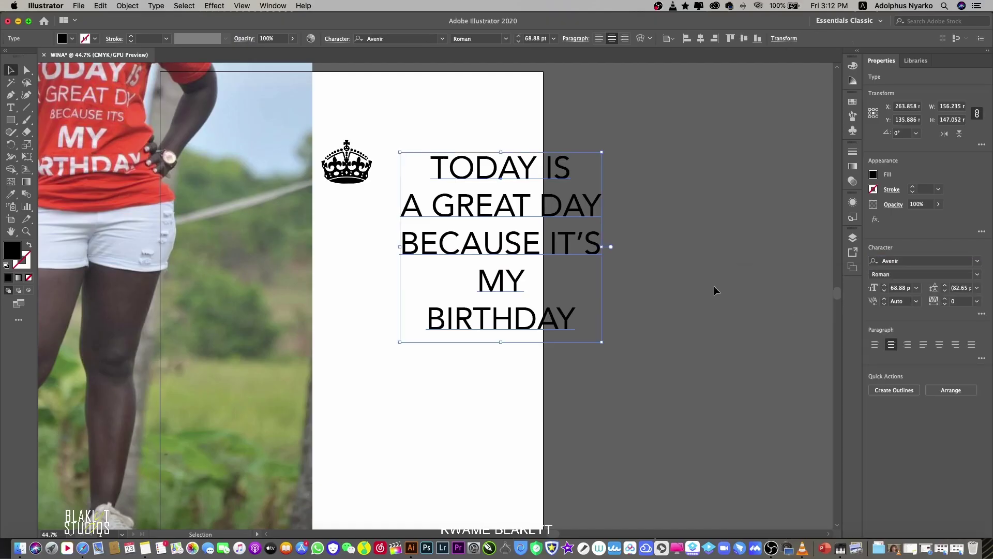
Set the TODAY IS line of the text block to the Avenir Heavy style
double_click(495, 203)
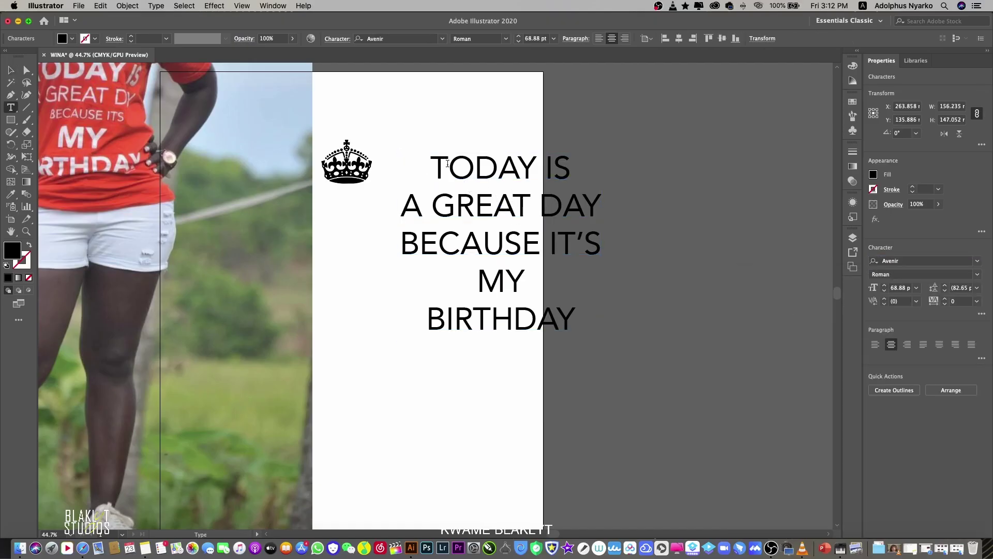
triple_click(438, 165)
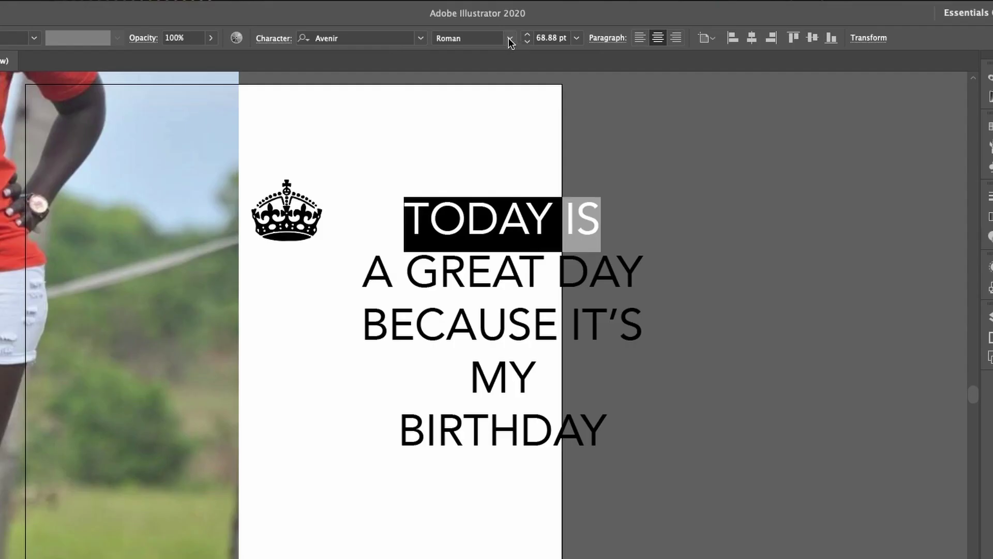
left_click(506, 42)
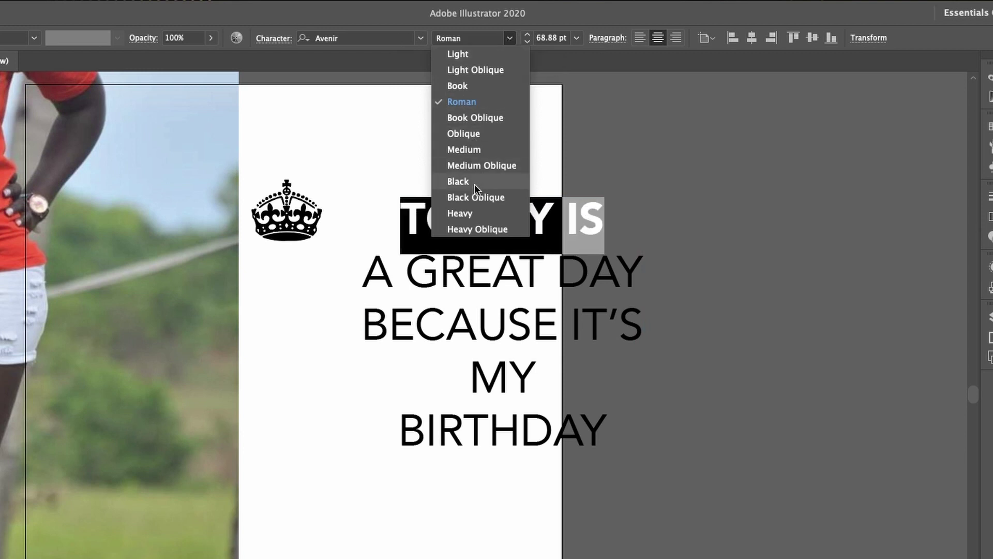
left_click(473, 213)
left_click(476, 326)
key("Escape")
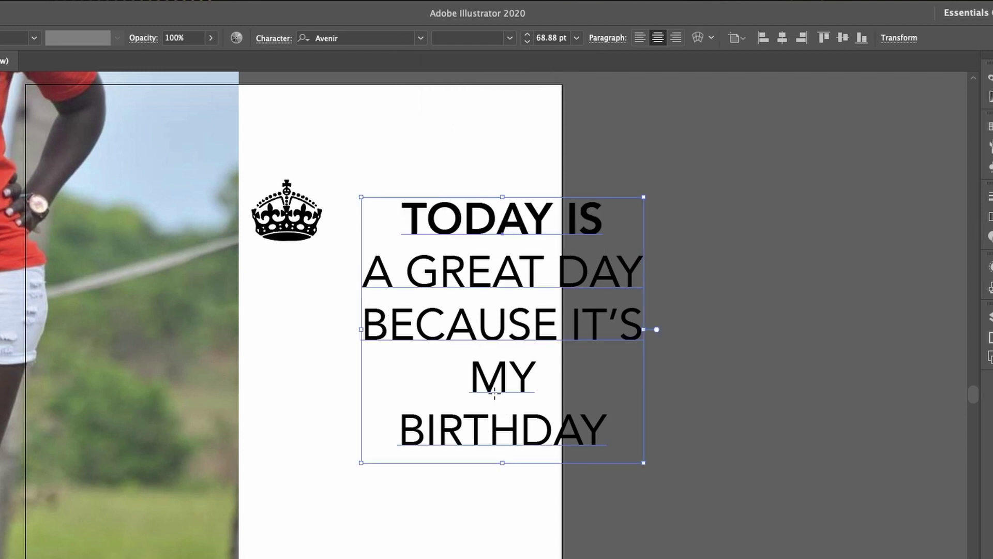
Set the MY and BIRTHDAY lines to the Avenir Heavy style
left_click(475, 378)
key("super+shift+Right")
key("super+shift+Right")
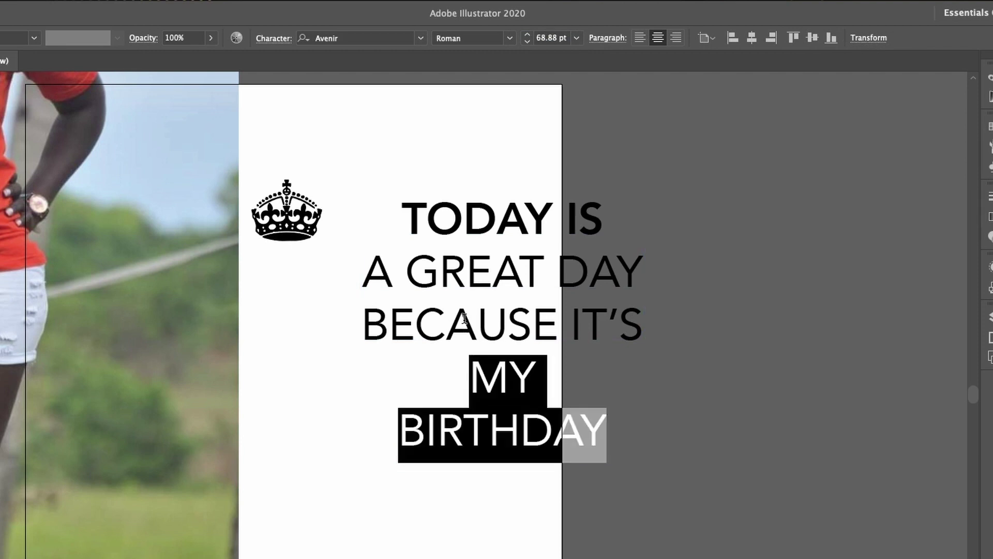
left_click(505, 37)
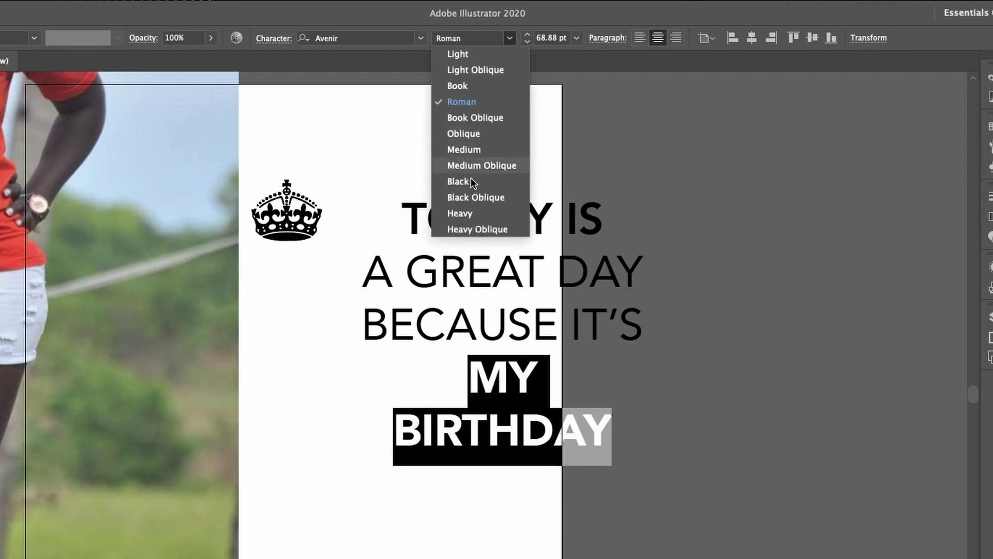
left_click(468, 210)
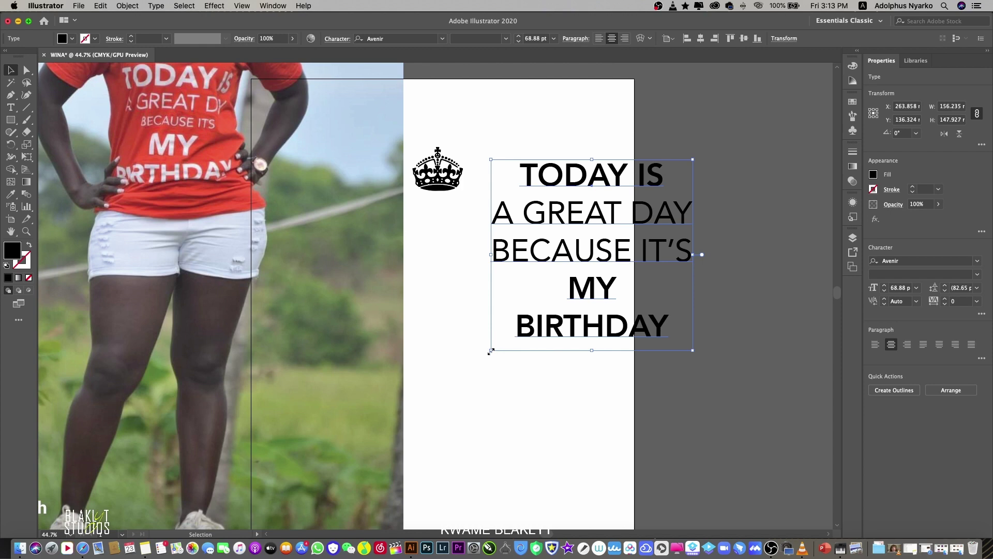
Enlarge the text block proportionally to about 223 x 211 mm and move it just below the crown
left_click_drag(490, 351, 404, 433)
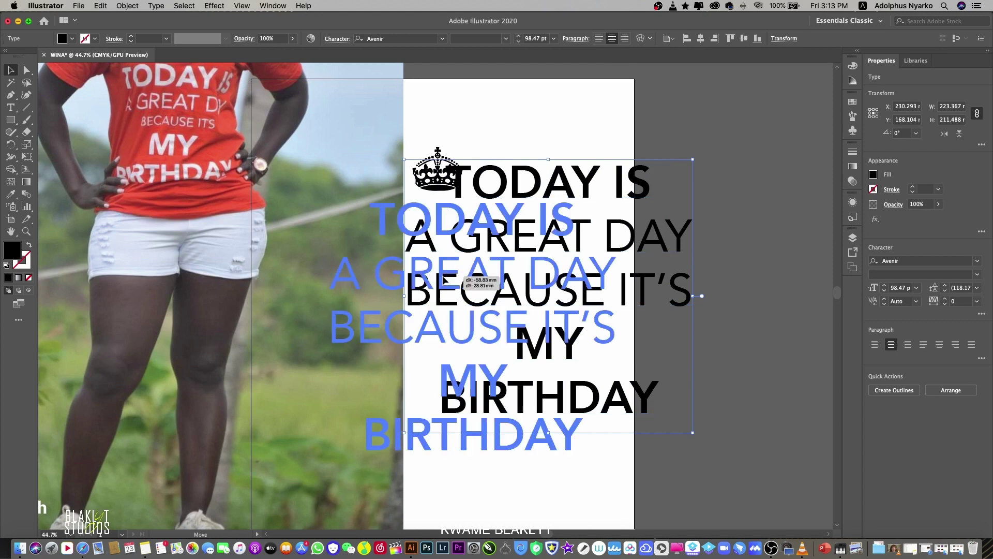
left_click_drag(515, 235, 446, 281)
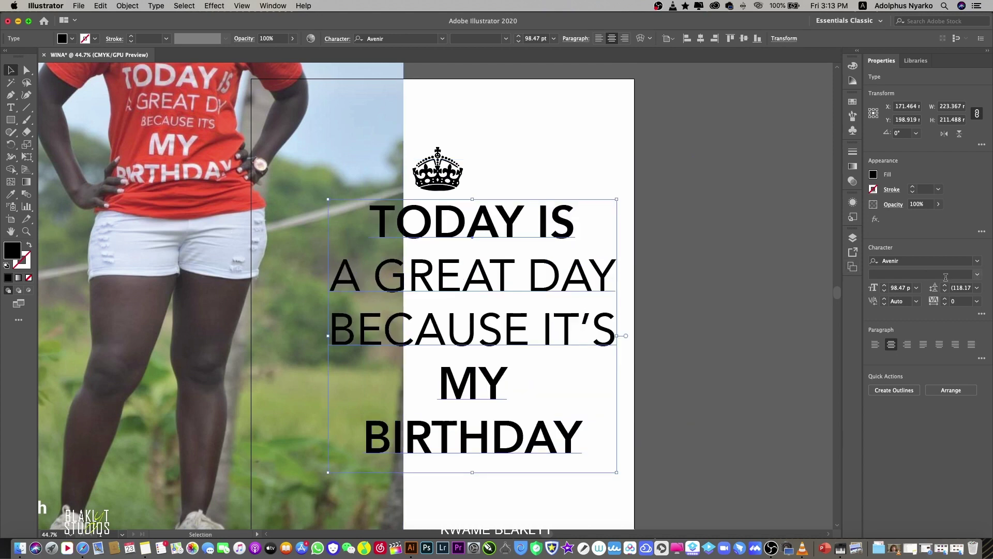
left_click(506, 39)
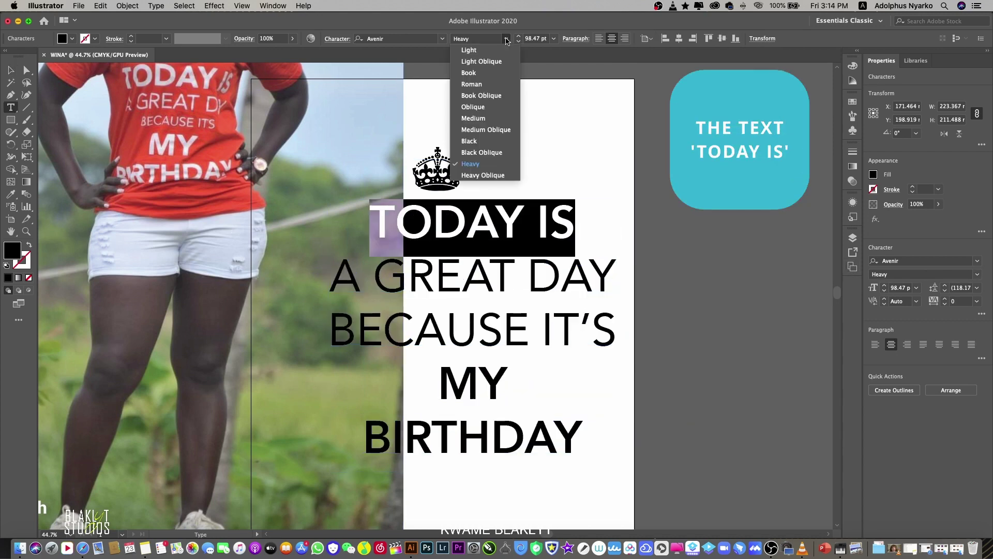
left_click(507, 40)
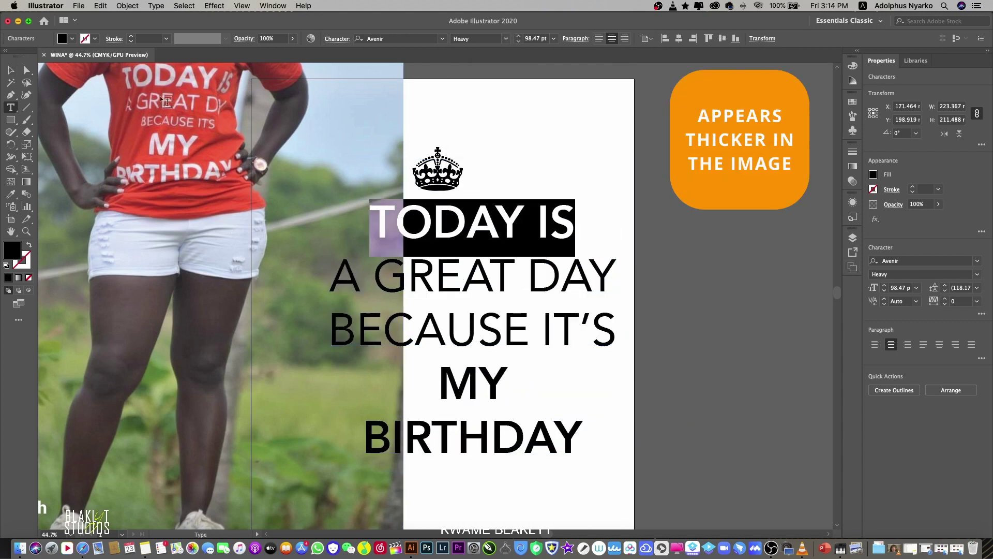
left_click(10, 70)
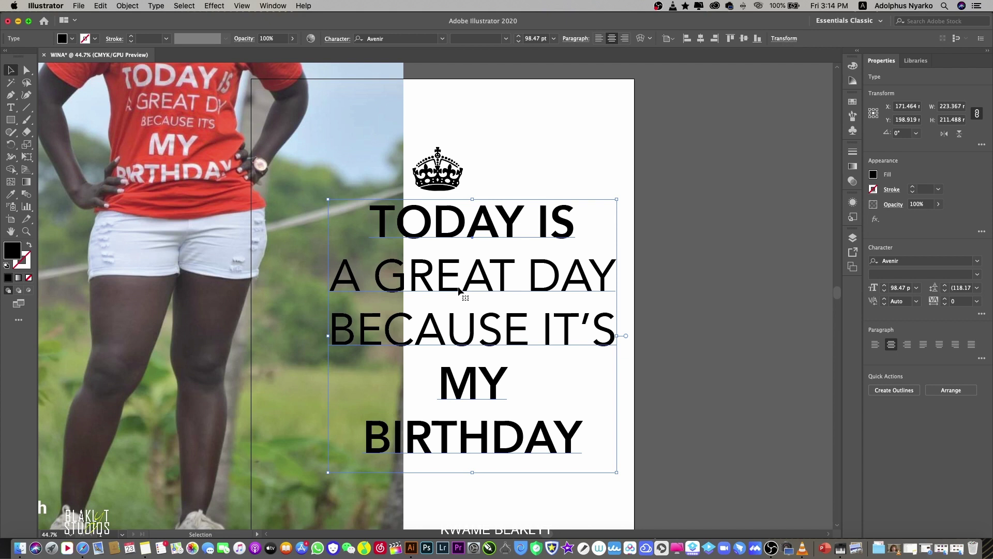
left_click(662, 336)
Copy the text block in place in front of the original and delete everything after TODAY IS in the copy
left_click(493, 289)
key("a")
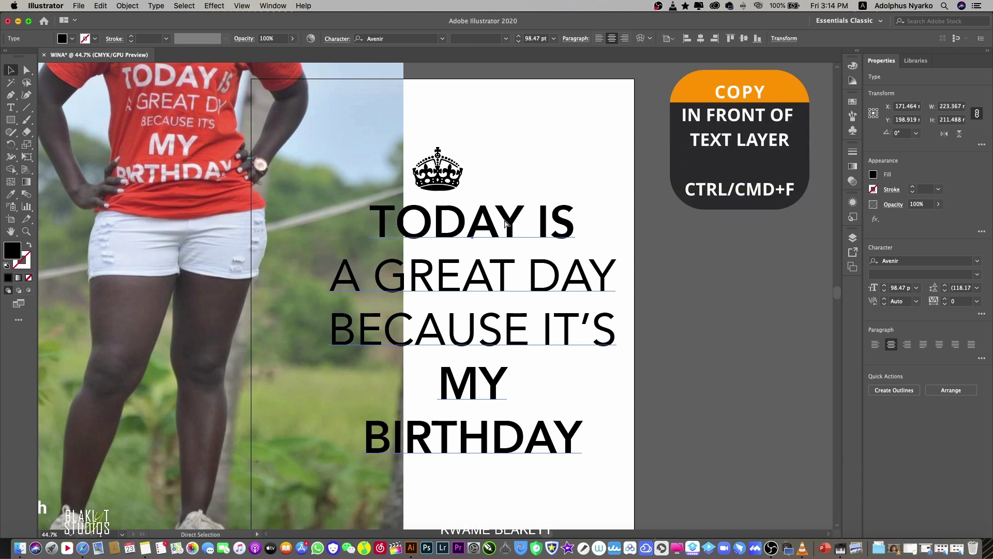
key("super+f")
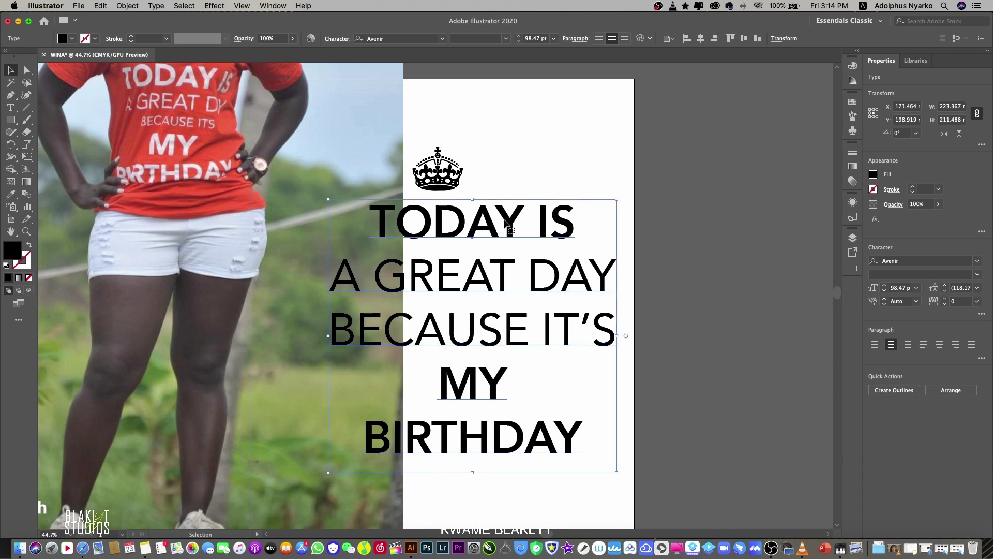
double_click(506, 223)
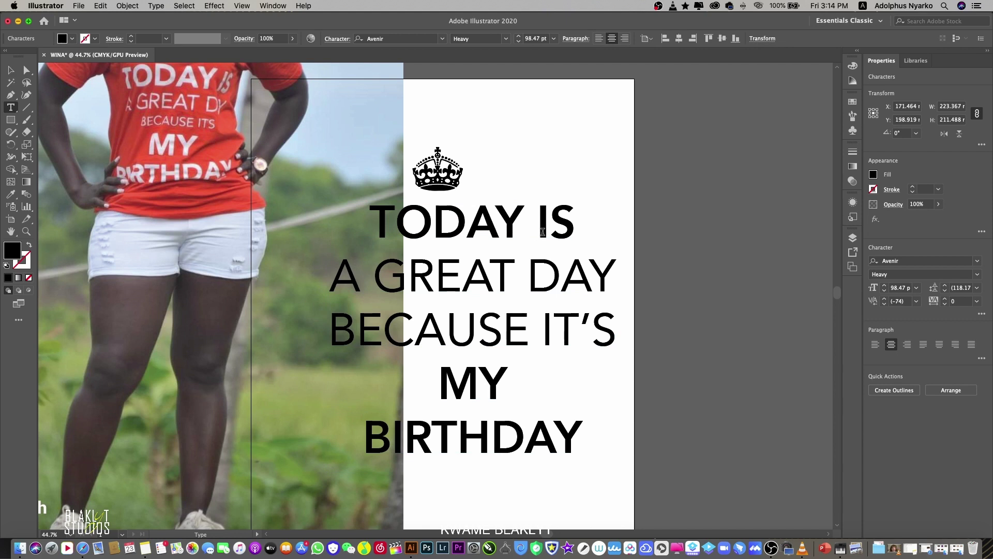
left_click(570, 225)
key("super+shift+Down")
key("super+shift+Down")
key("super+shift+Down")
key("super+shift+Down")
key("super+shift+Down")
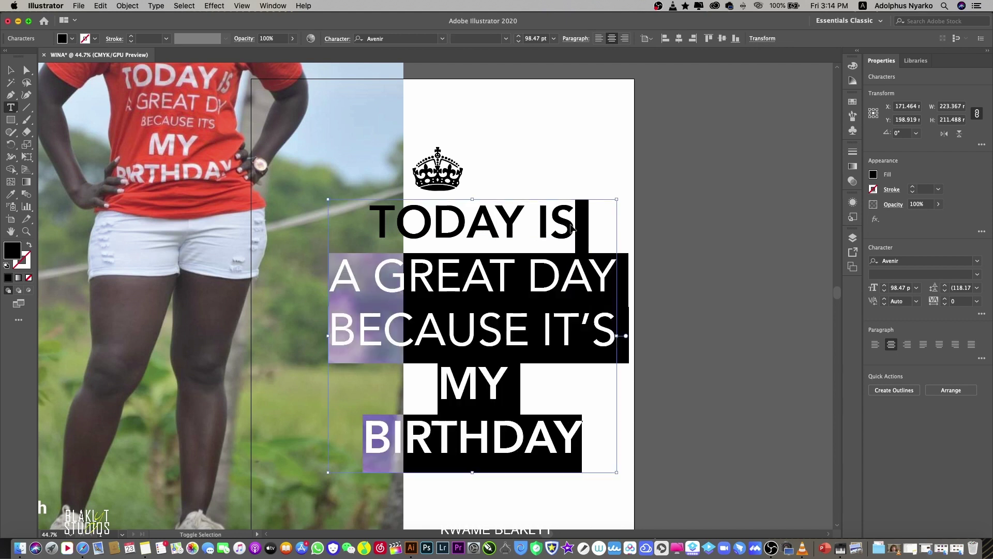
key("BackSpace")
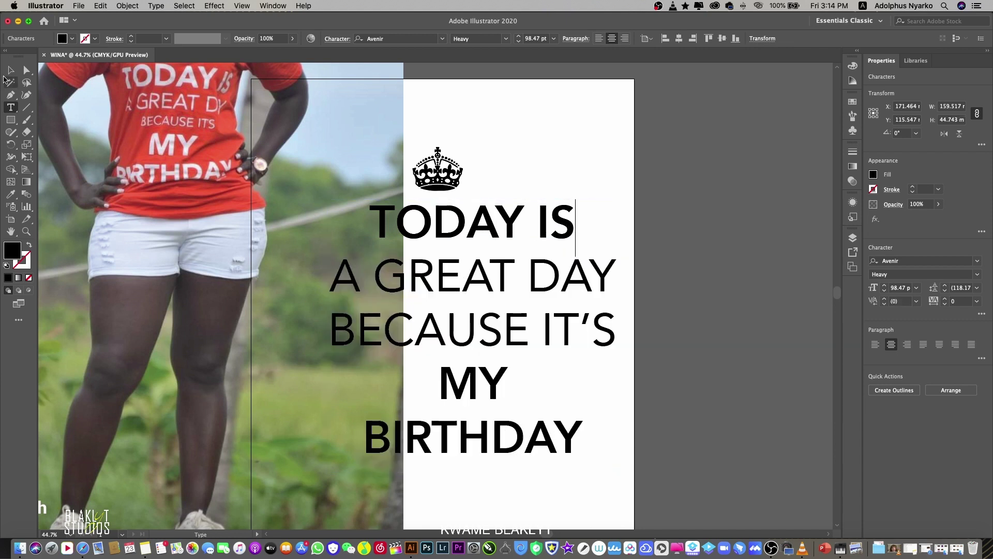
Make a second in-place copy of the full text block and clear its TODAY IS line, keeping the line blank
left_click(11, 70)
double_click(444, 298)
left_click(11, 107)
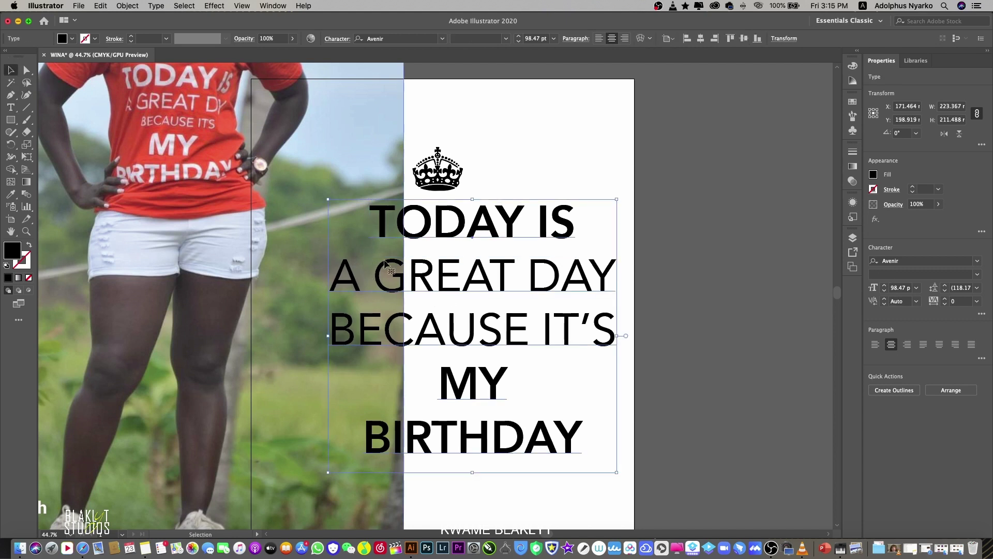
left_click(566, 225)
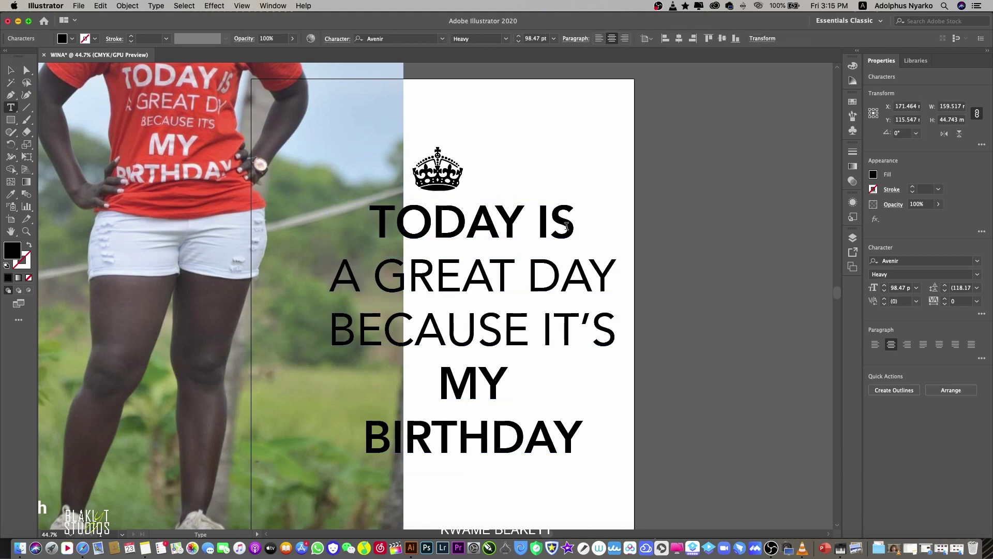
left_click(11, 70)
double_click(462, 278)
key("Up")
key("End")
key("super+shift+Up")
key("Up")
Delete the BECAUSE IT’S, MY and BIRTHDAY lines from the second copy, leaving only A GREAT DAY
left_click(334, 332)
key("super+shift+Down")
key("super+shift+Down")
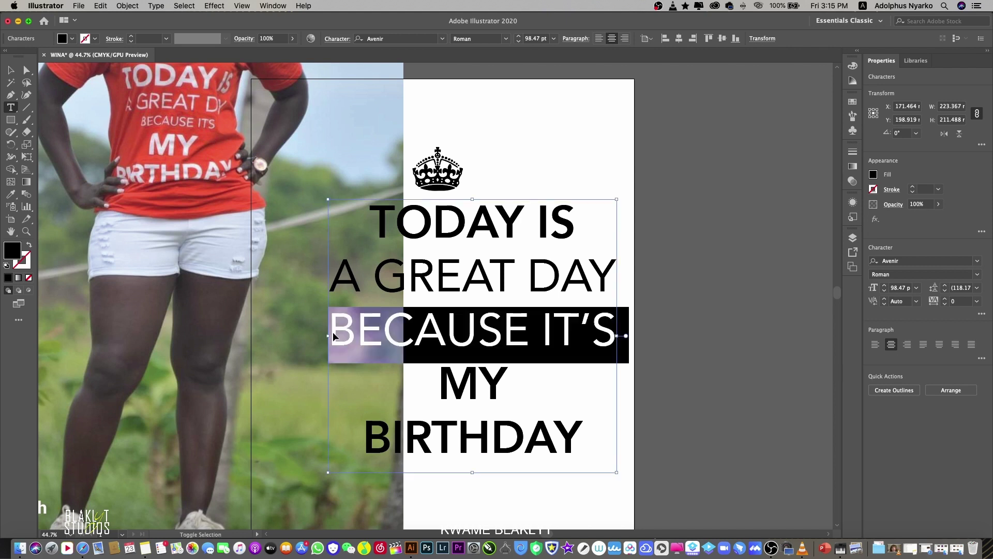
key("super+shift+Down")
key("BackSpace")
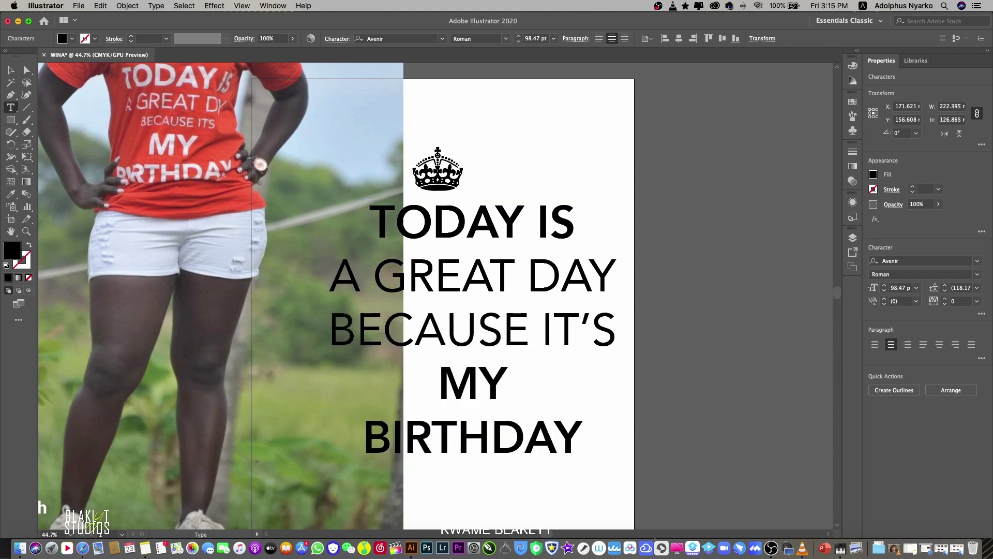
left_click(11, 70)
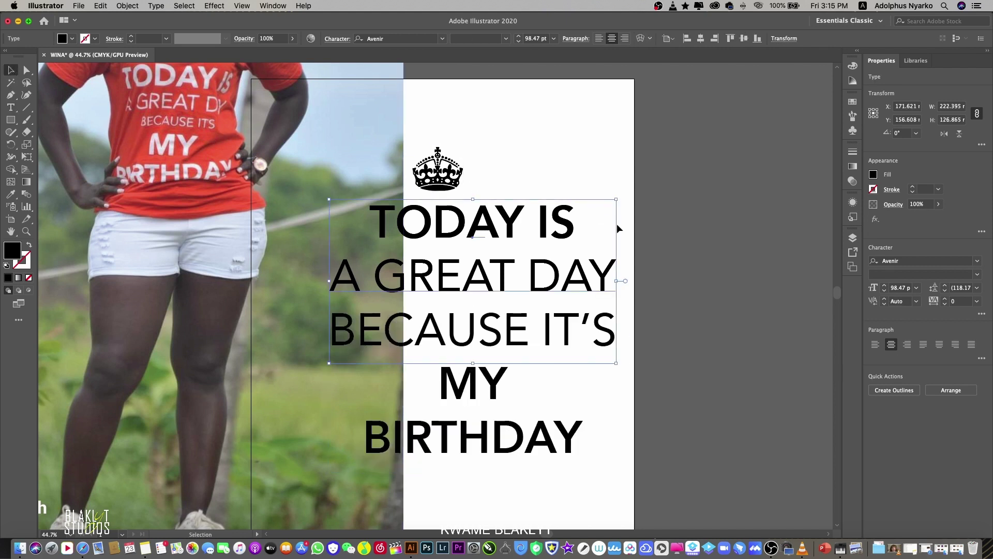
Fill the separate TODAY IS text with yellow and the separate A GREAT DAY text with green
left_click(567, 224)
left_click(873, 174)
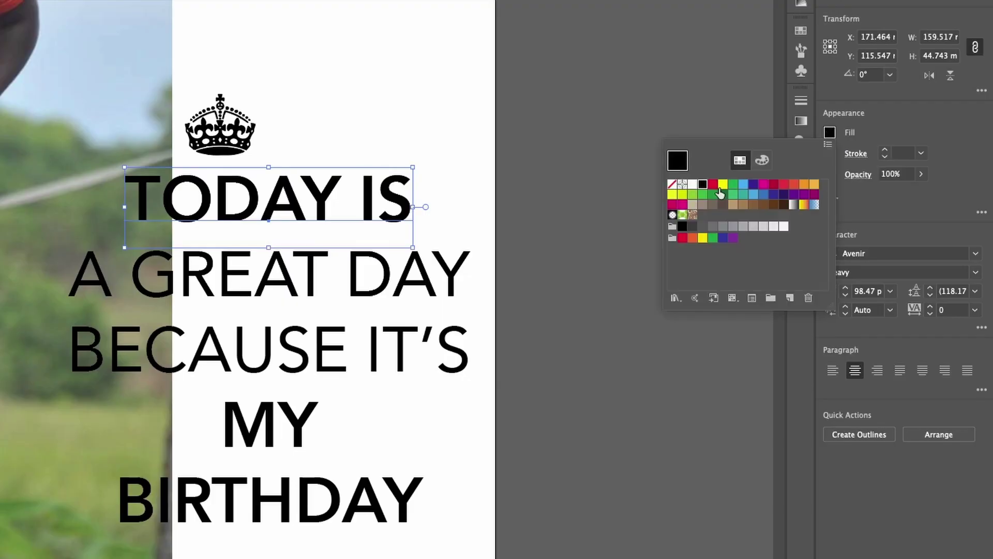
left_click(795, 211)
left_click(451, 265)
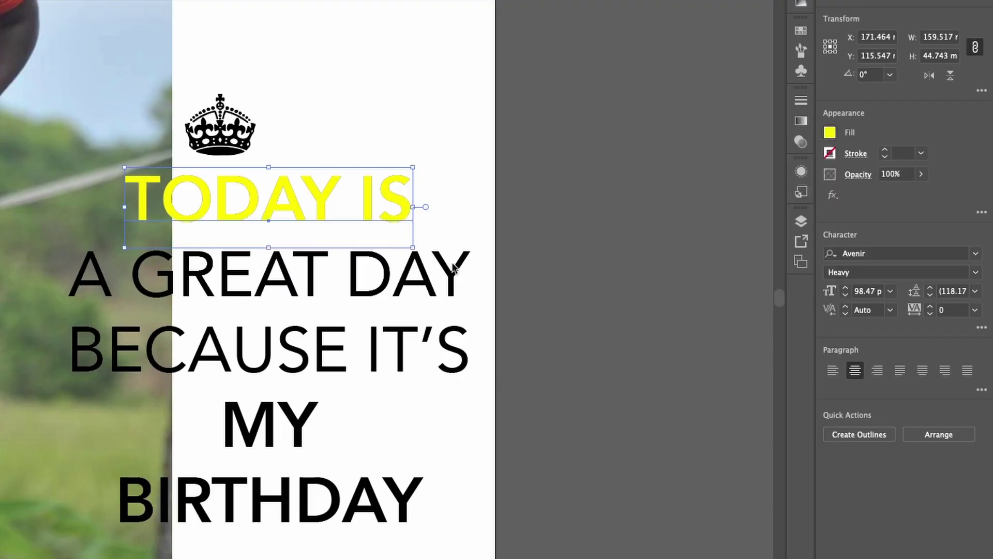
left_click(455, 295)
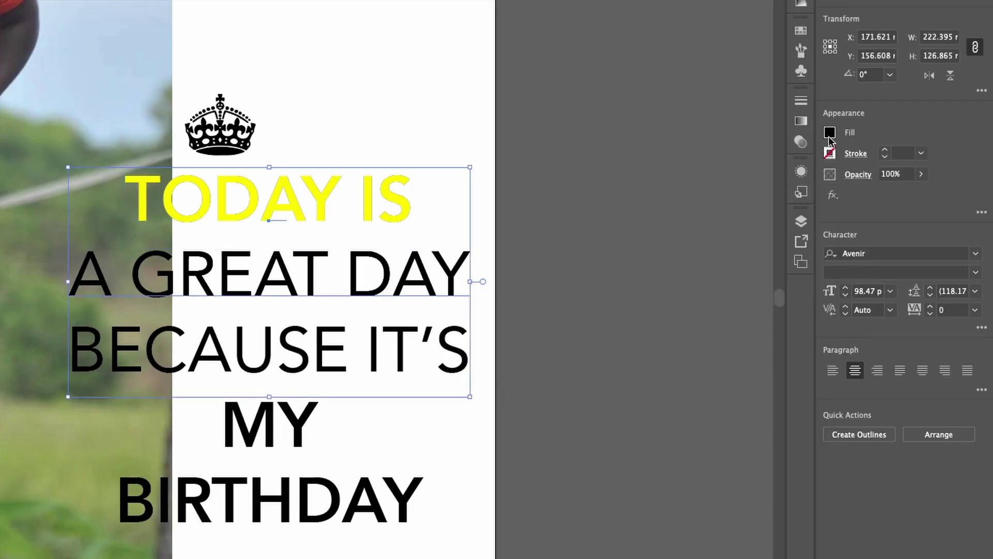
left_click(829, 132)
left_click(733, 186)
Make a third in-place copy of the black text block and delete its MY and BIRTHDAY lines
left_click(403, 337)
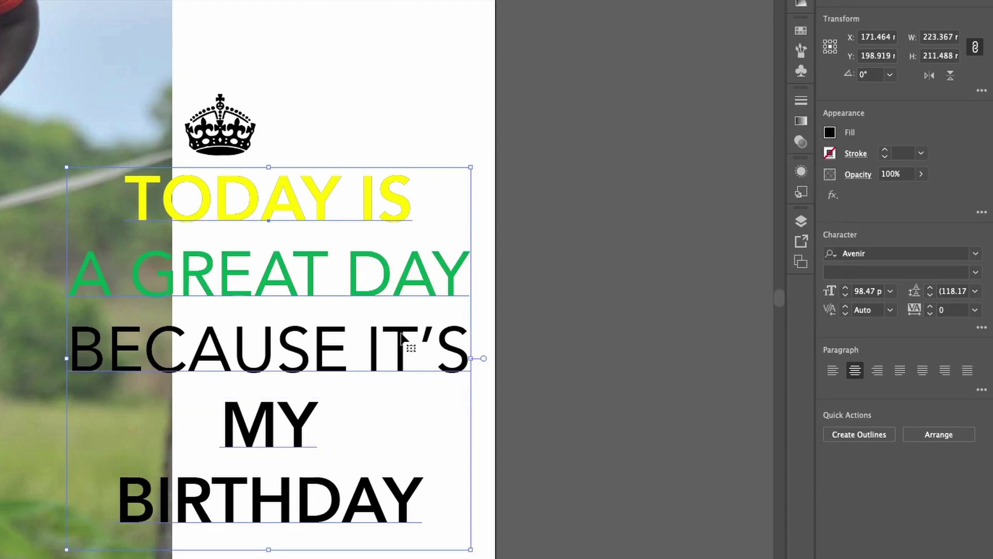
key("a")
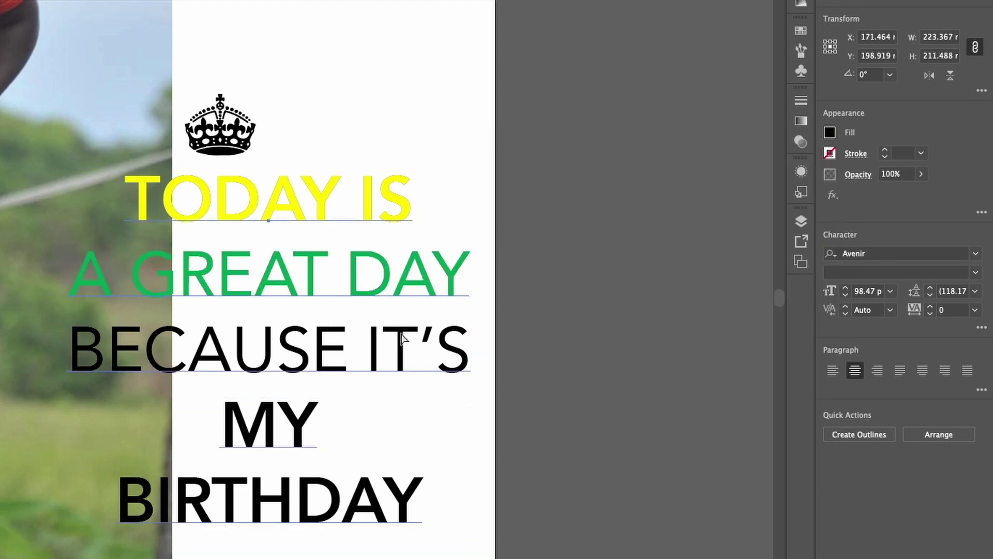
key("v")
double_click(403, 338)
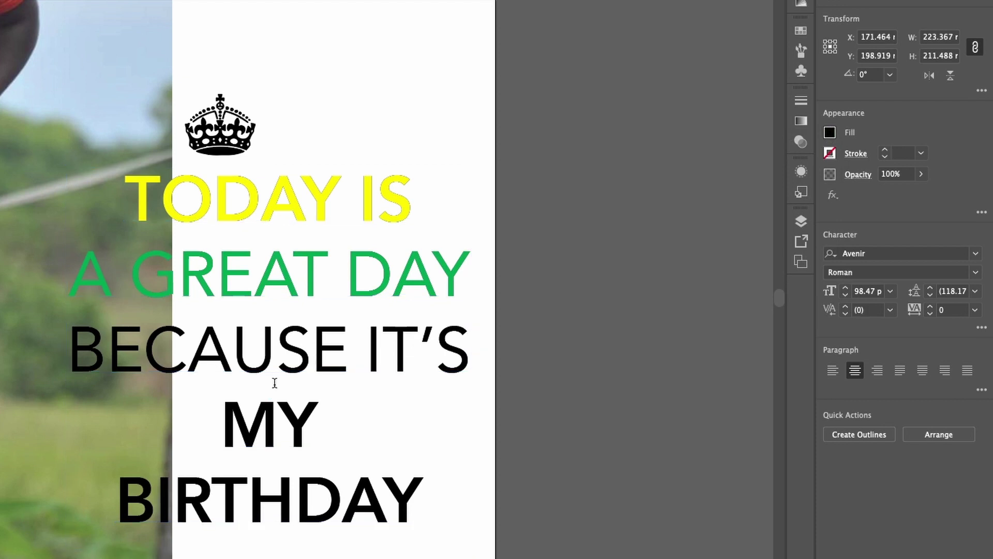
key("Escape")
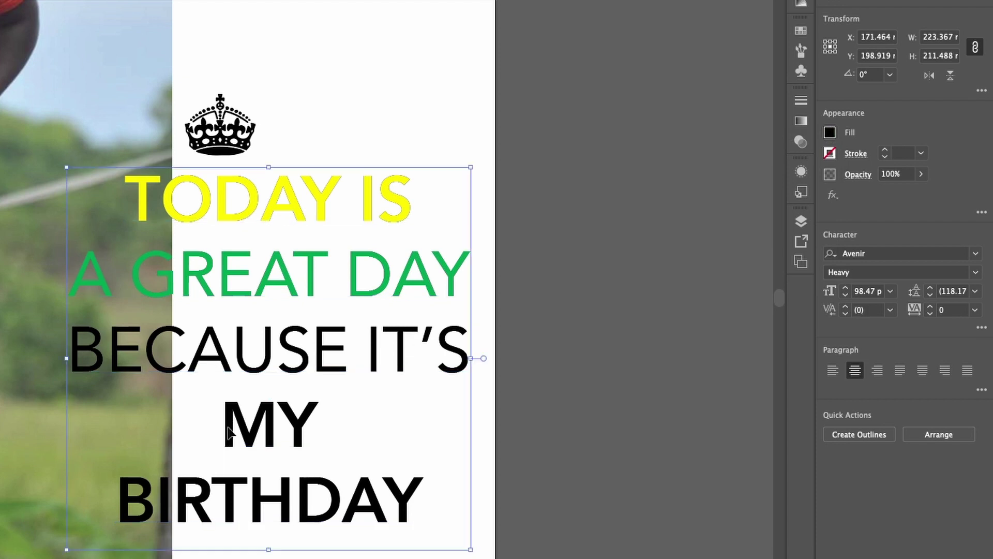
key("shift+super+Down")
key("shift+super+Down")
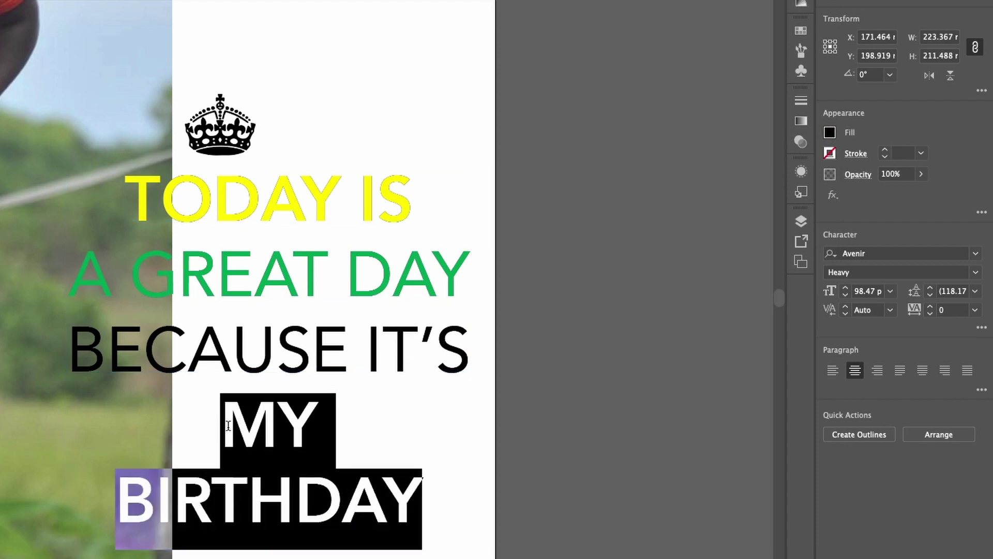
key("BackSpace")
key("BackSpace")
Clear the lines above BECAUSE IT’S in the third copy, adding a blank line so it stays aligned with the original
key("Up")
key("shift+super+Up")
key("shift+super+Up")
key("BackSpace")
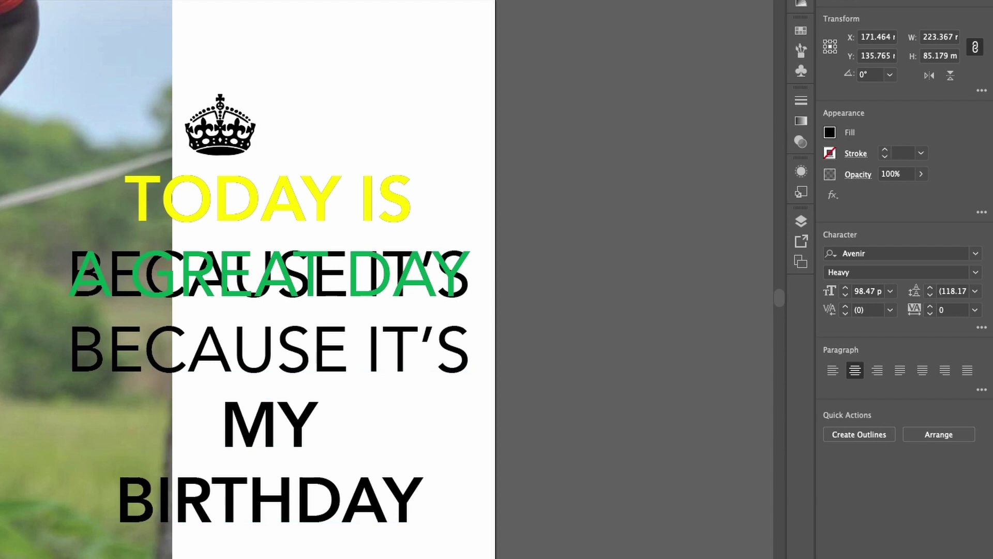
key("Return")
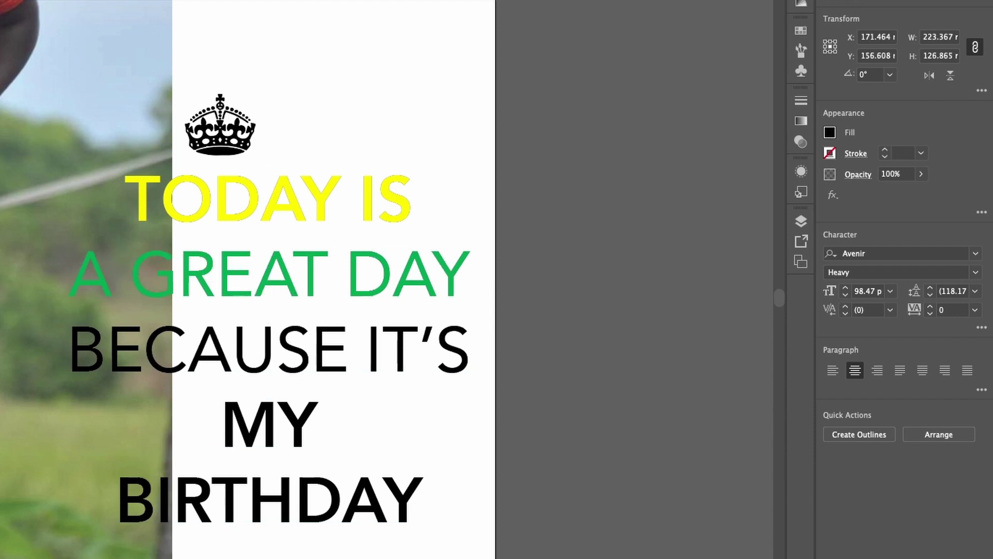
key("Escape")
Delete the BIRTHDAY line from the text block copy reserved for MY
left_click(288, 444)
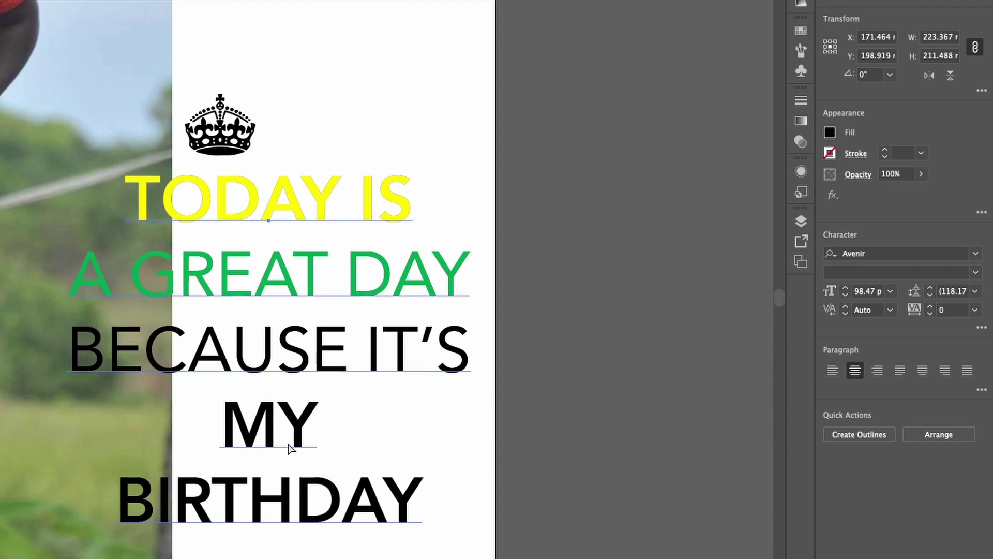
double_click(287, 439)
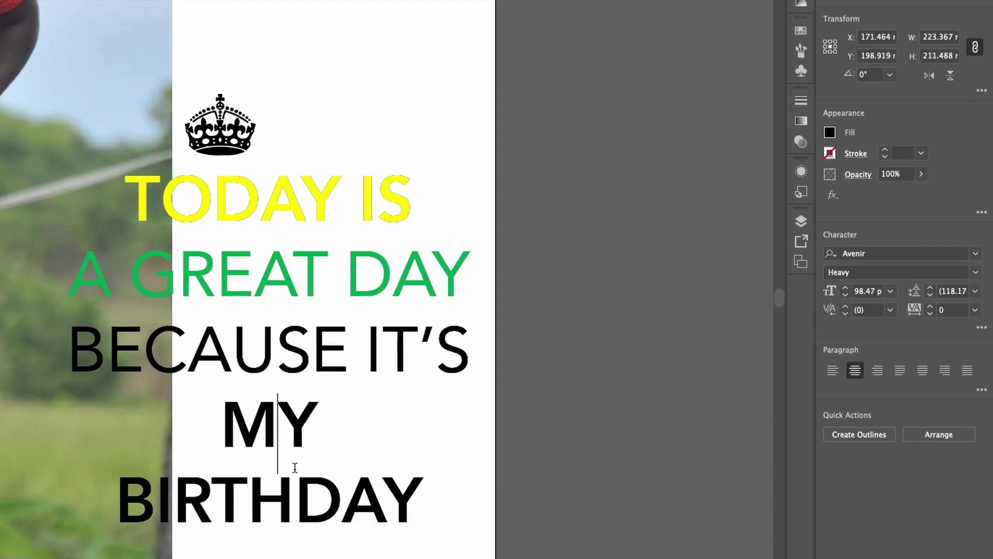
left_click(309, 428)
key("super+shift+Right")
key("super+shift+Right")
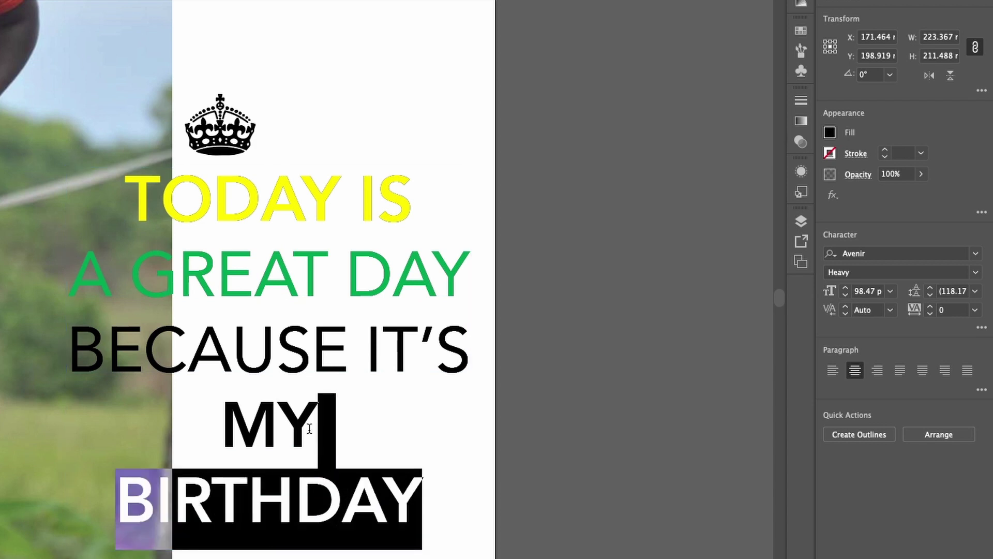
key("BackSpace")
Clear the lines above MY in that copy, adding blank lines so it stays aligned with the original
key("super+Left")
key("super+shift+Up")
key("super+shift+Up")
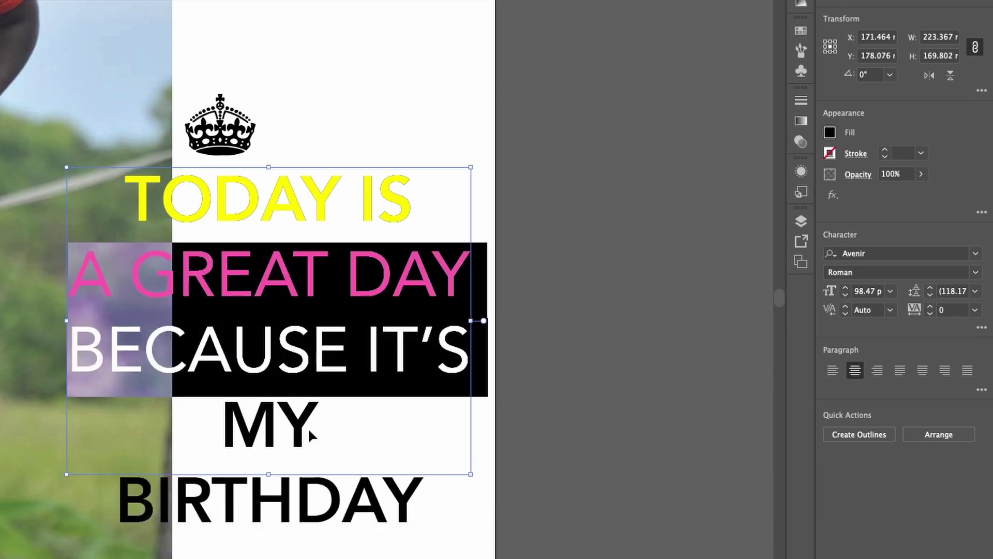
key("super+shift+Up")
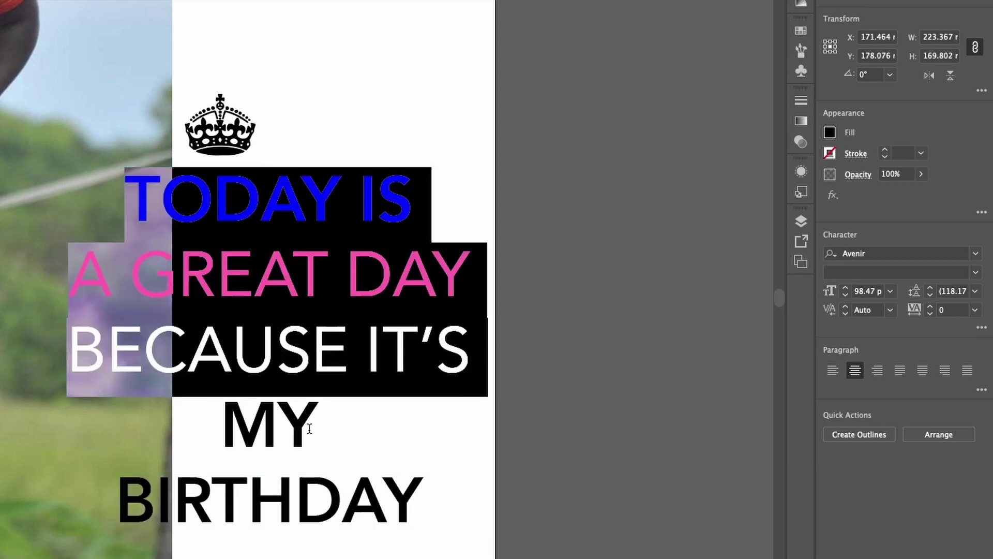
key("Escape")
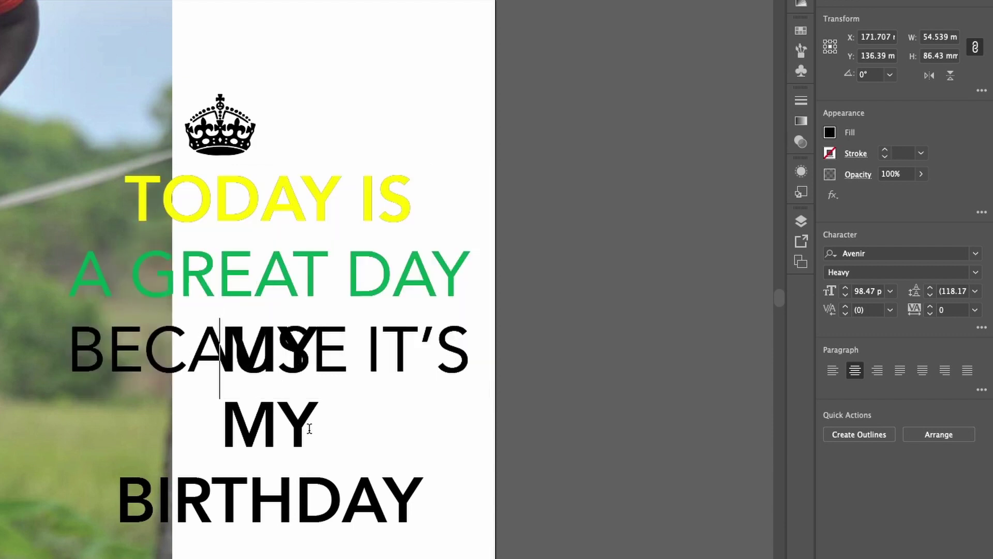
Clear the lines above BIRTHDAY in the remaining block and add blank lines to keep it in its original position
double_click(328, 494)
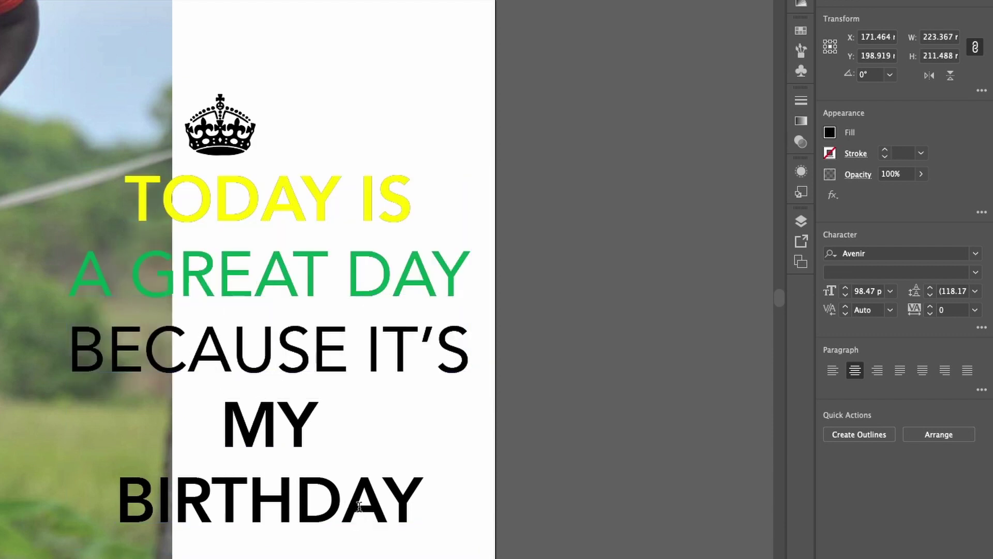
key("Up")
key("super+shift+Up")
key("super+shift+Up")
key("super+shift+Up")
key("super+shift+Up")
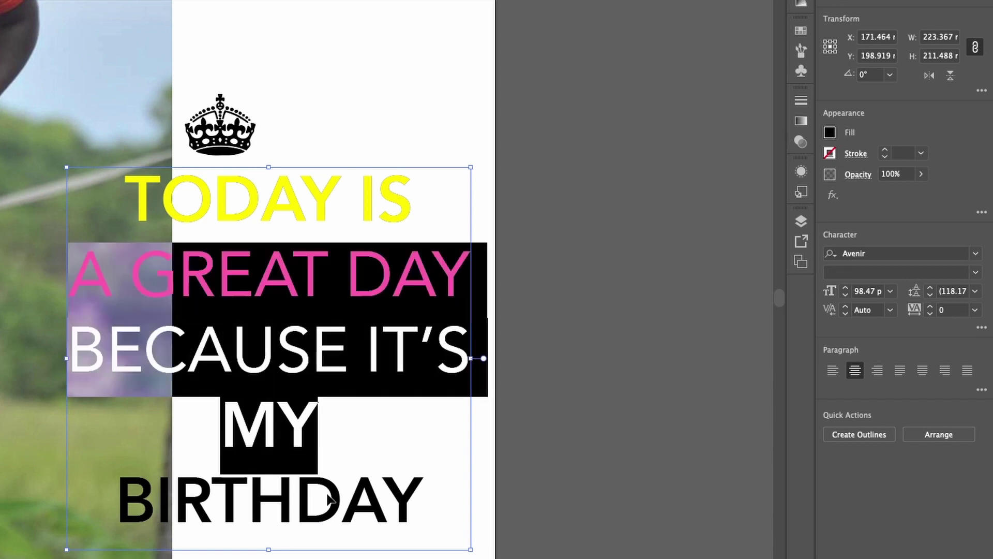
key("BackSpace")
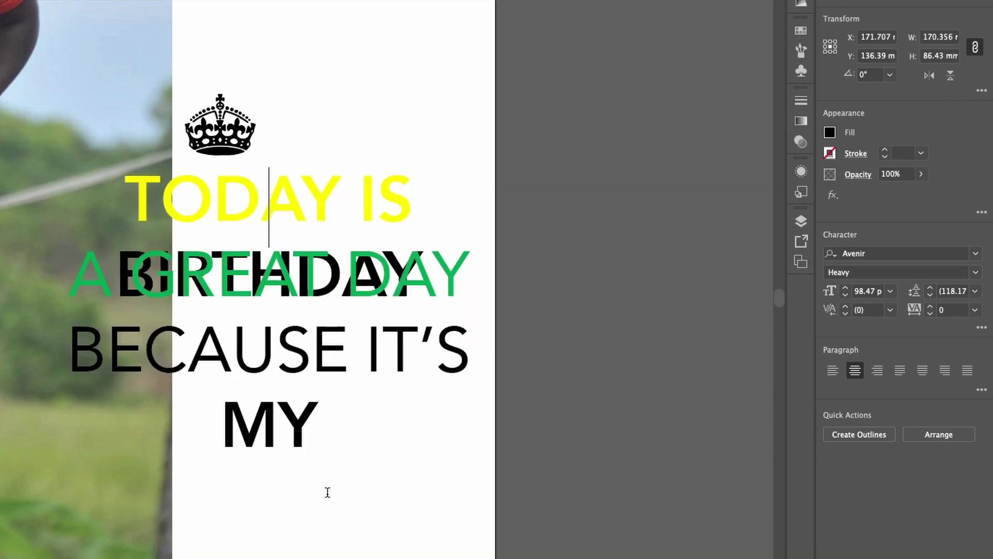
key("Return")
key("Return")
key("Return")
key("Escape")
Give the TODAY IS text a 5 pt white stroke
left_click(301, 215)
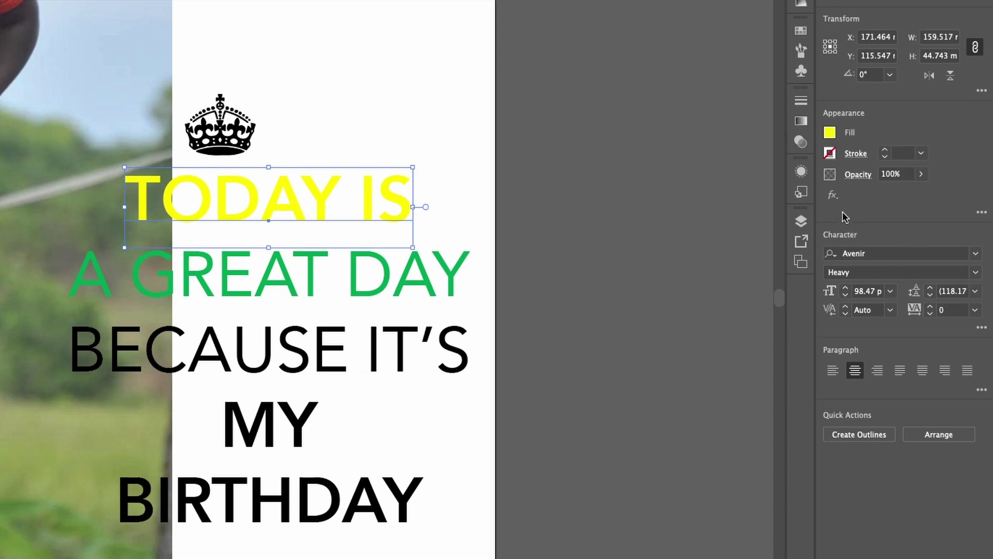
left_click(921, 154)
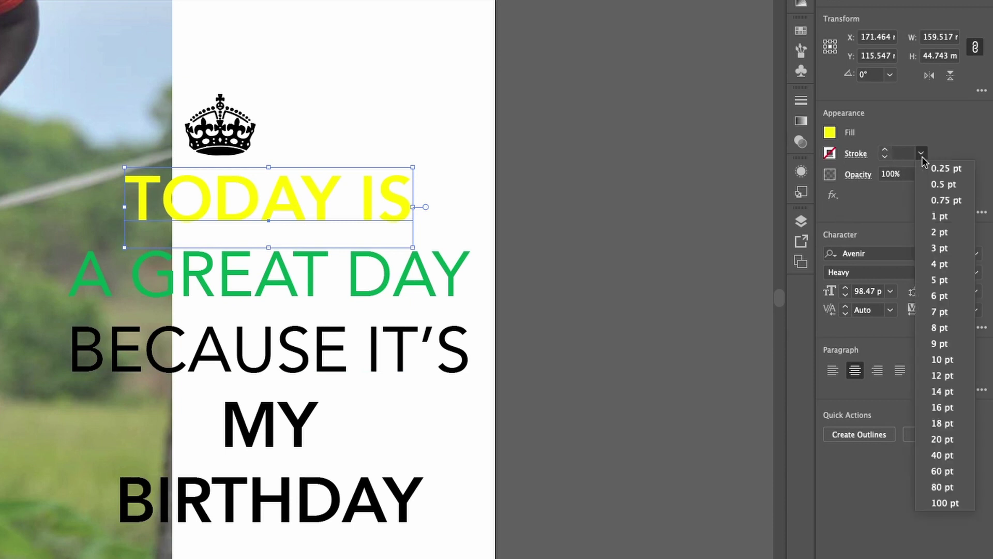
left_click(940, 280)
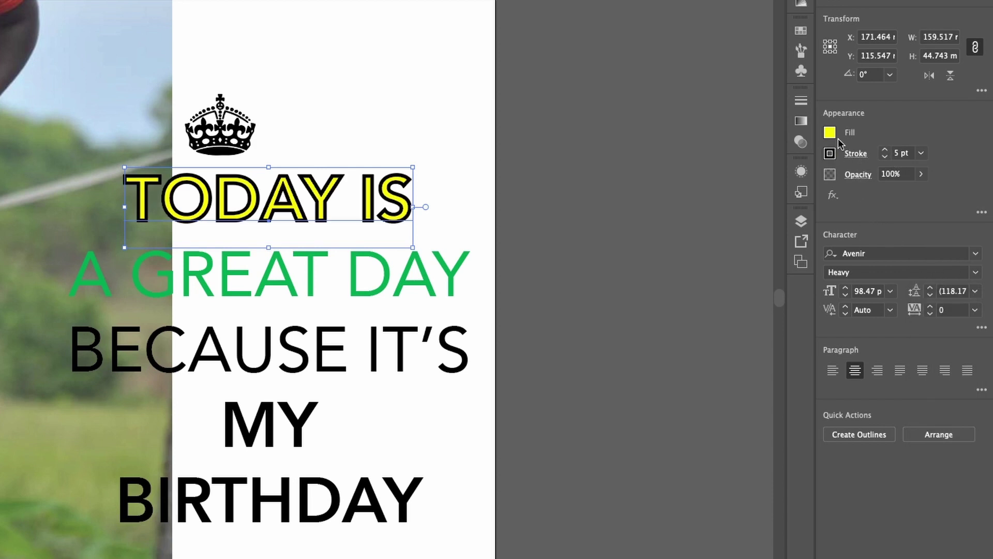
left_click(830, 154)
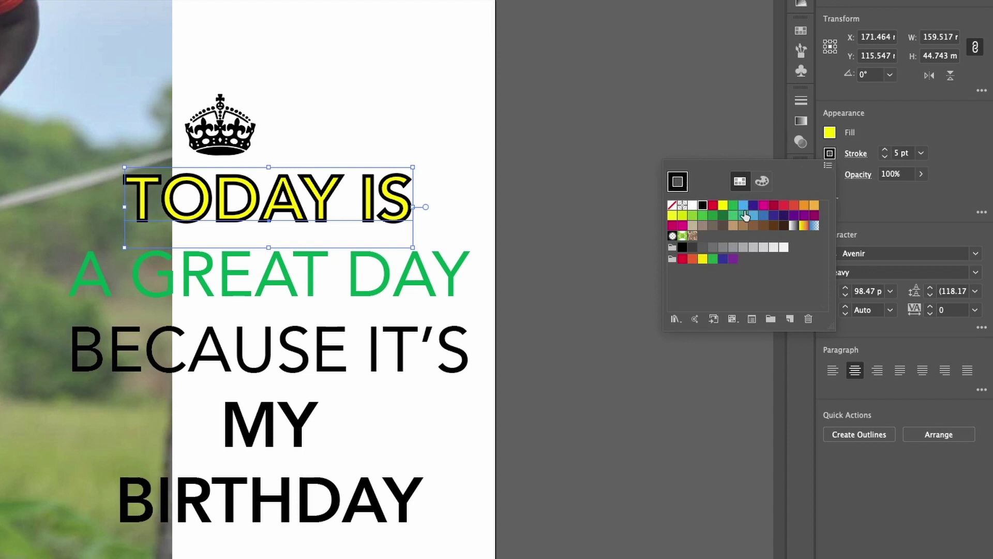
left_click(692, 206)
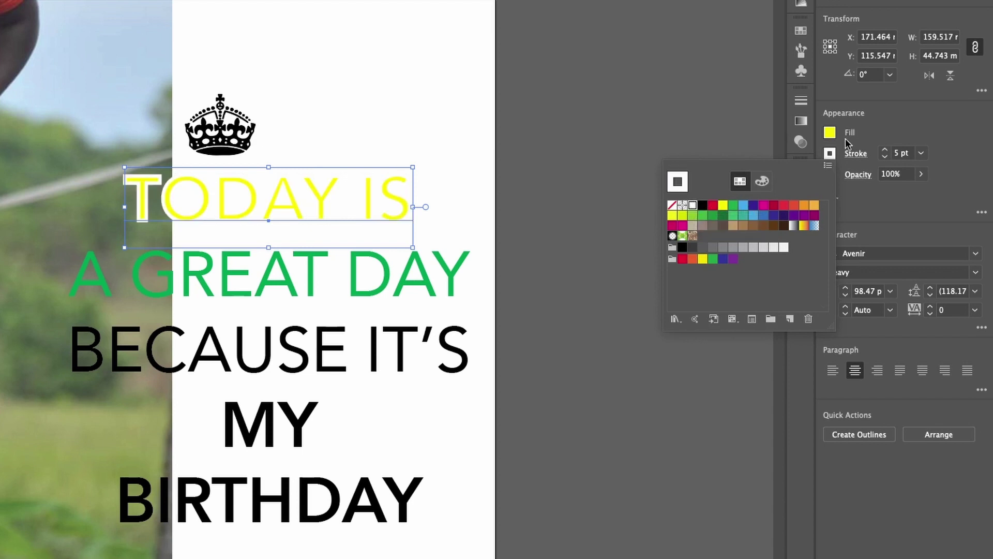
Fill the TODAY IS text with white and deselect it
left_click(828, 133)
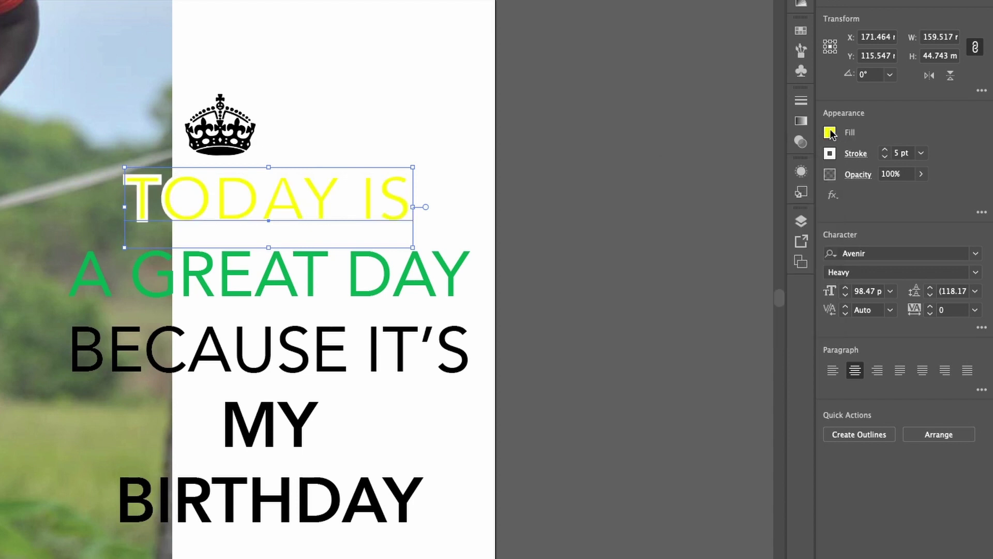
left_click(830, 134)
left_click(693, 185)
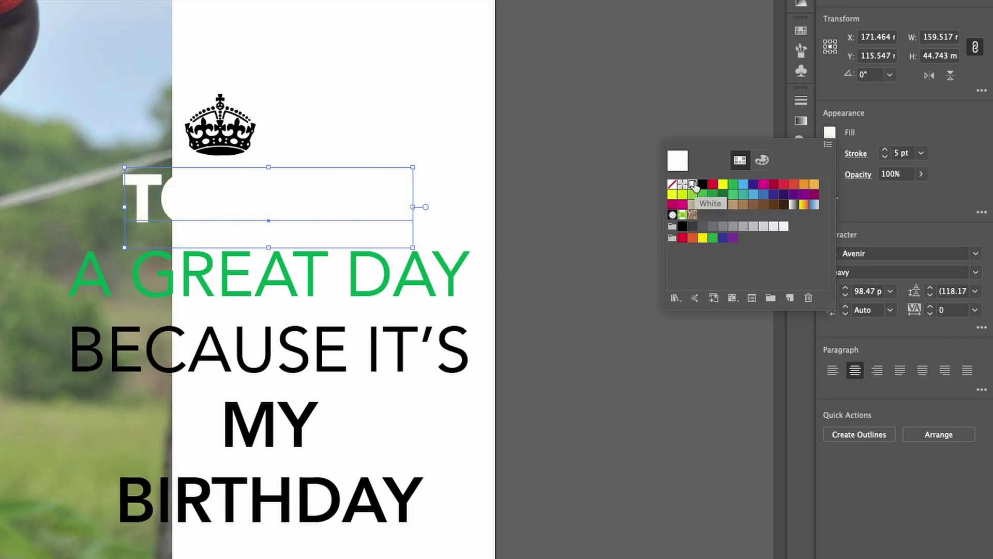
left_click(719, 117)
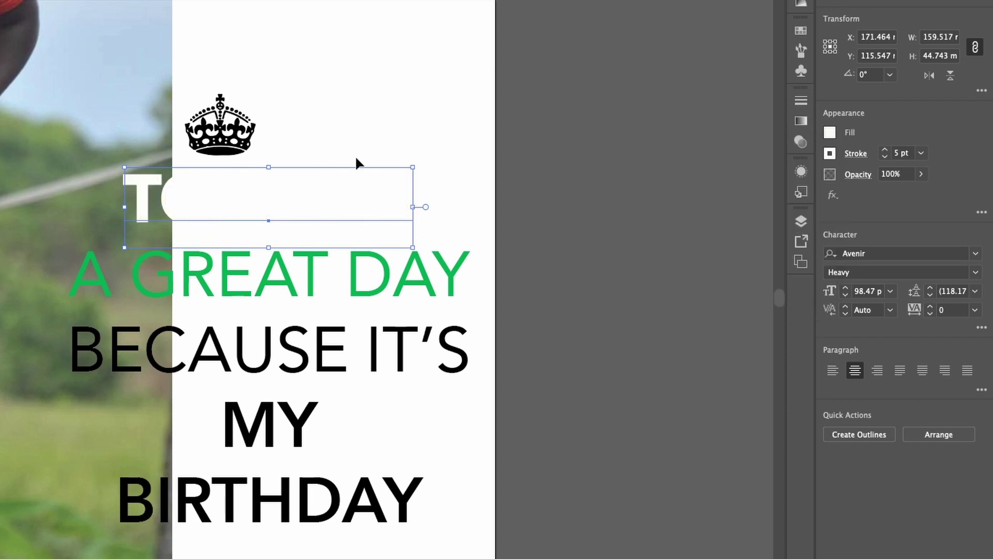
left_click(486, 146)
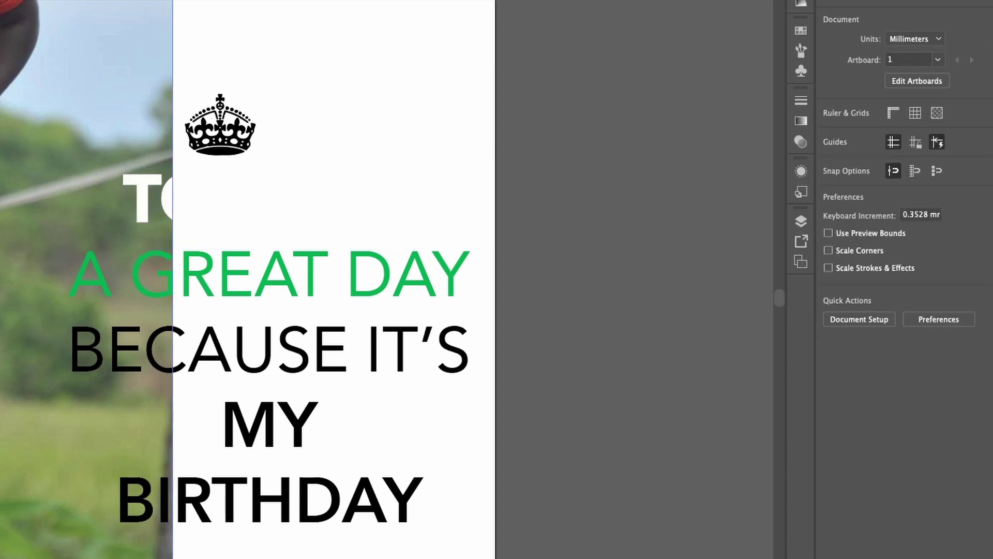
left_click(138, 198)
key("i")
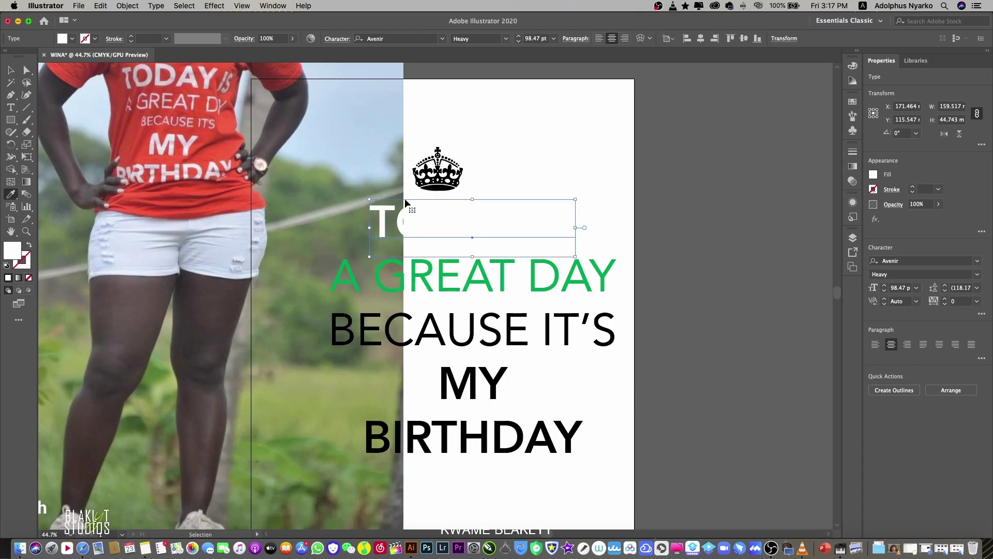
key("super+z")
key("super+z")
key("super+shift+z")
left_click(10, 71)
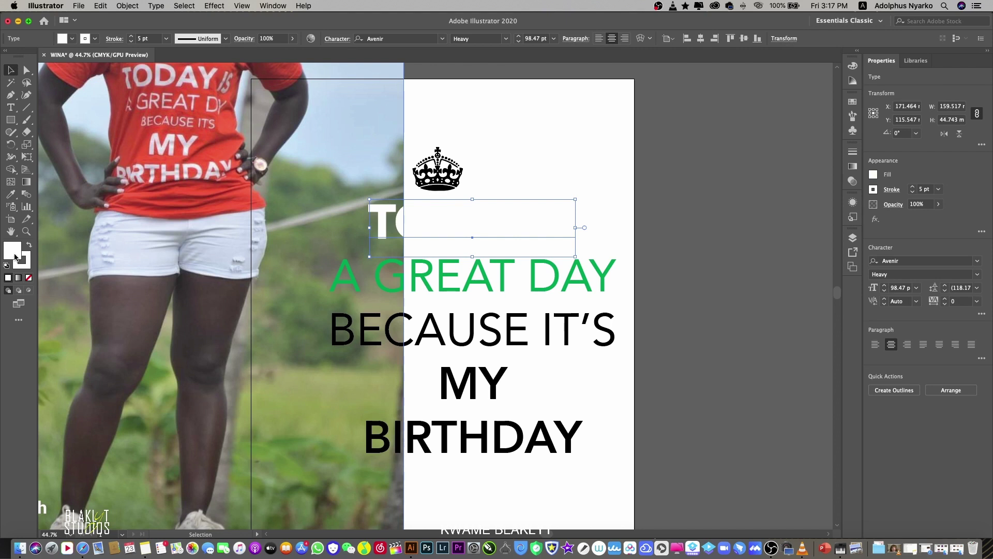
Draw a 297 x 420 mm rectangle covering the whole artboard and remove its stroke
left_click(10, 121)
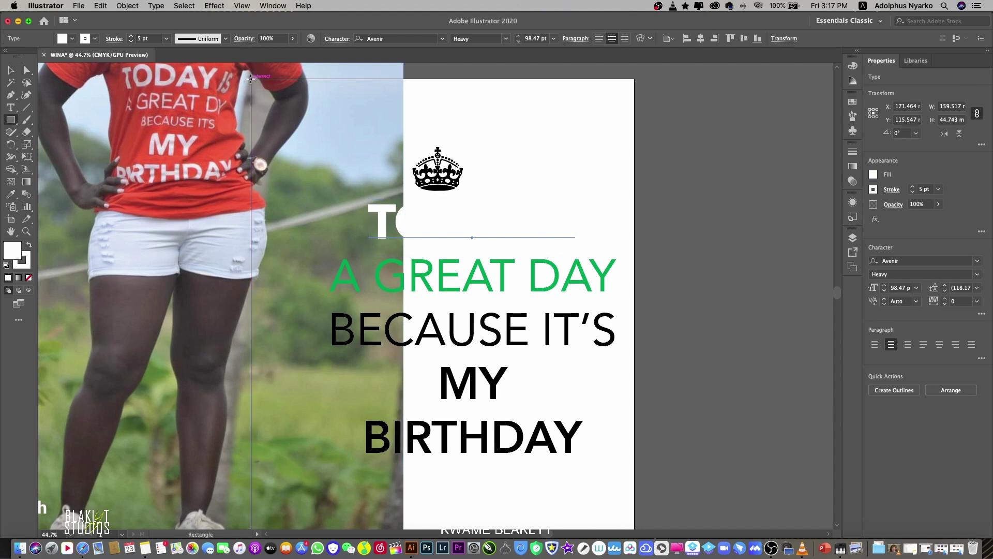
left_click_drag(251, 77, 634, 510)
scroll(529, 378, "up", 2)
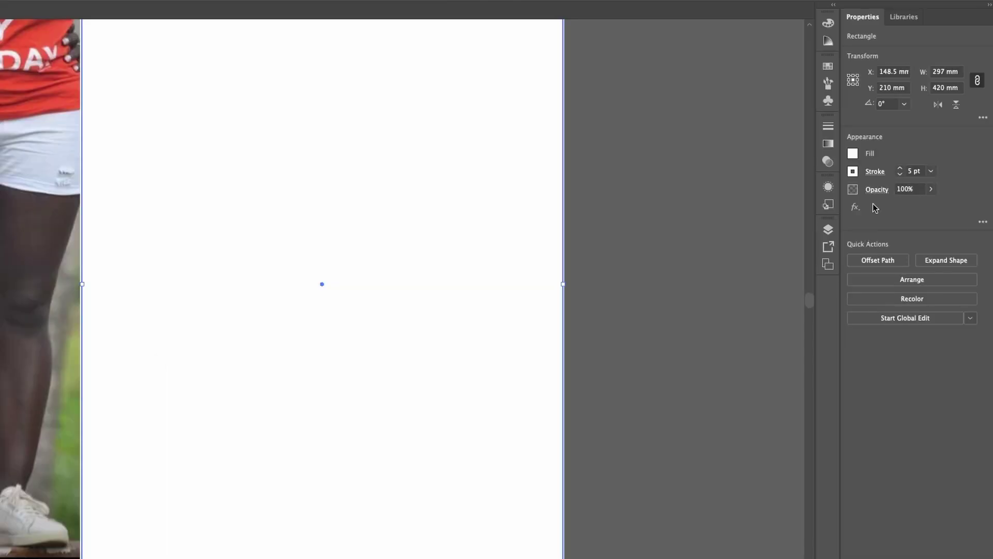
left_click(853, 171)
left_click(718, 216)
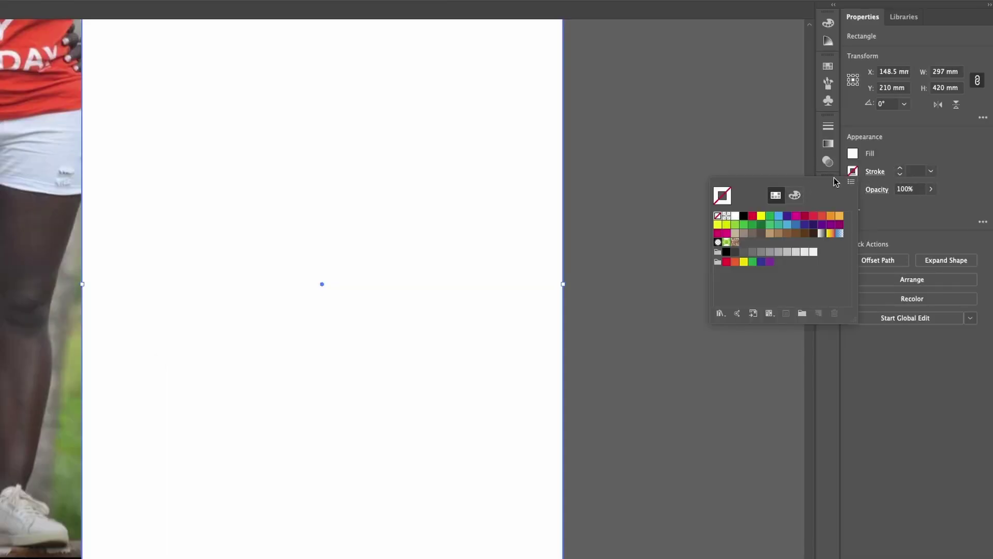
Fill the artboard-sized rectangle with black
left_click(852, 182)
left_click(854, 159)
left_click(855, 158)
left_click(855, 155)
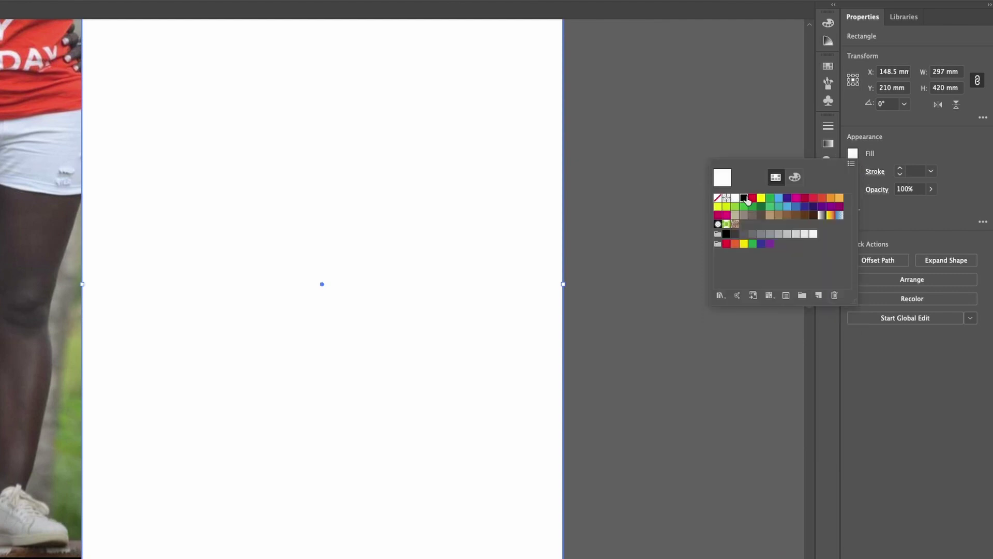
left_click(745, 199)
Move the black rectangle to the bottom of Layer 1, below the traced crown
left_click(828, 229)
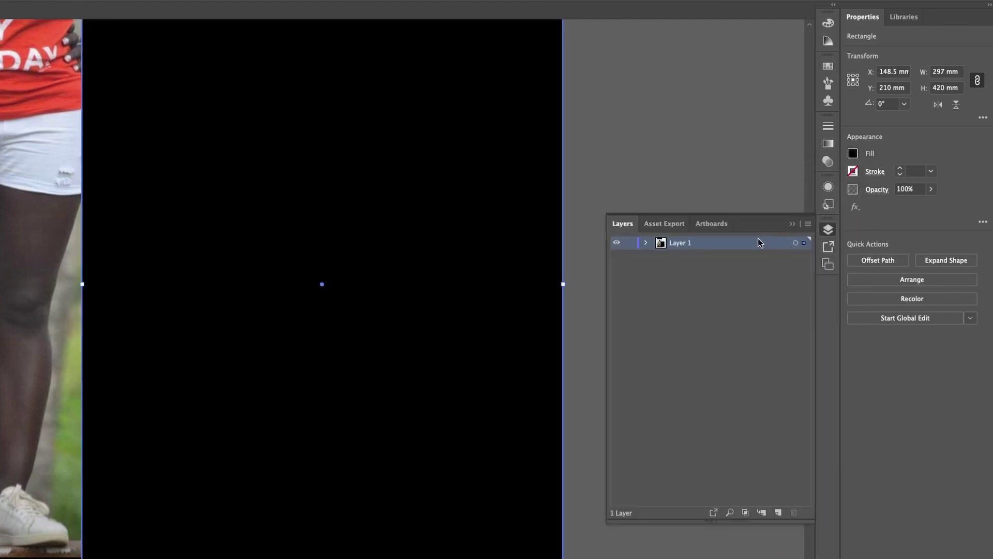
left_click(647, 243)
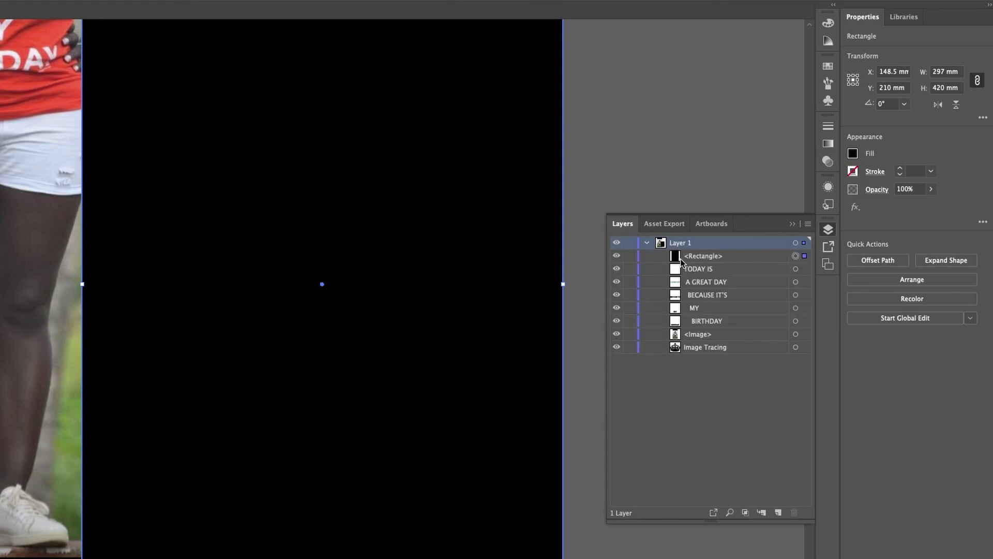
left_click(727, 258)
left_click_drag(727, 259, 727, 340)
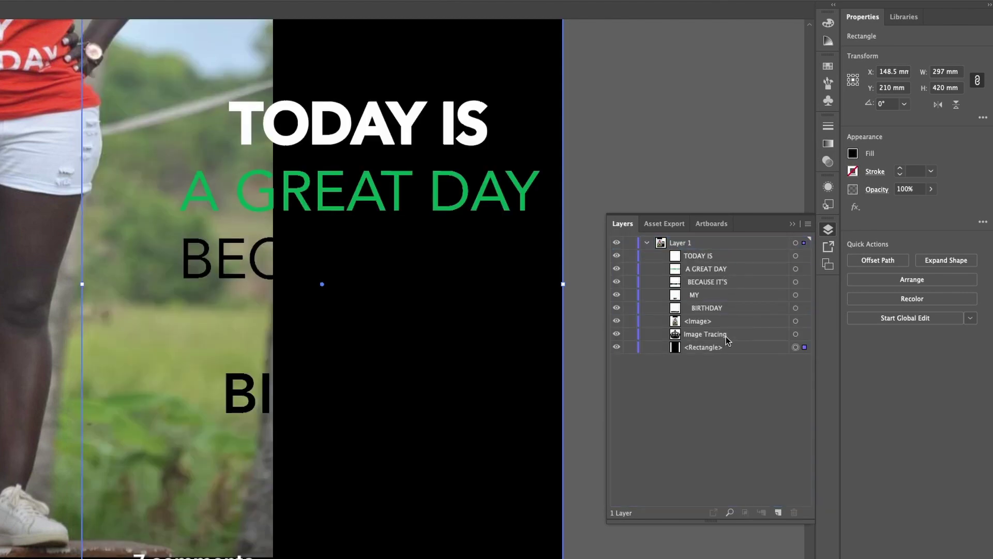
Try to fill the unexpanded crown tracing with white
left_click(678, 335)
left_click(853, 154)
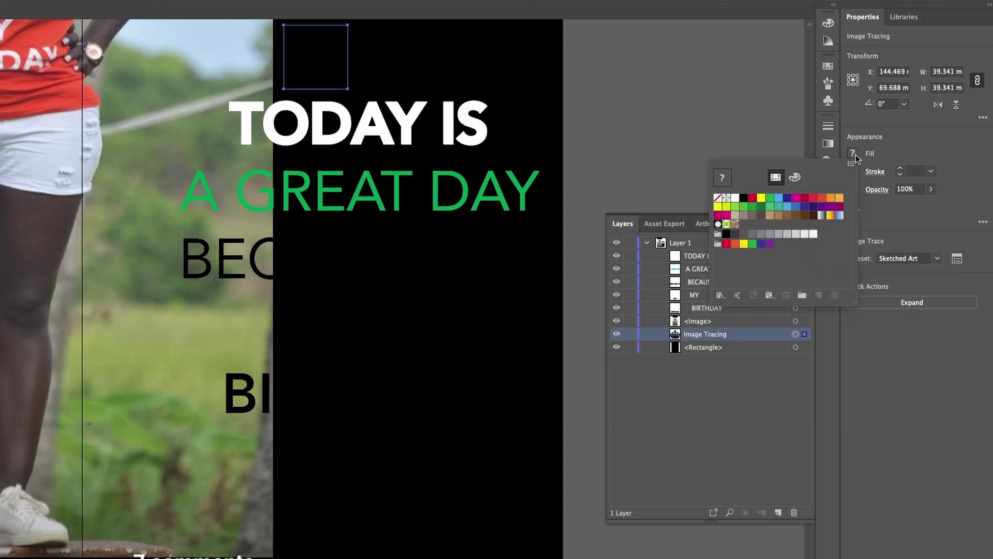
left_click(736, 198)
left_click(860, 154)
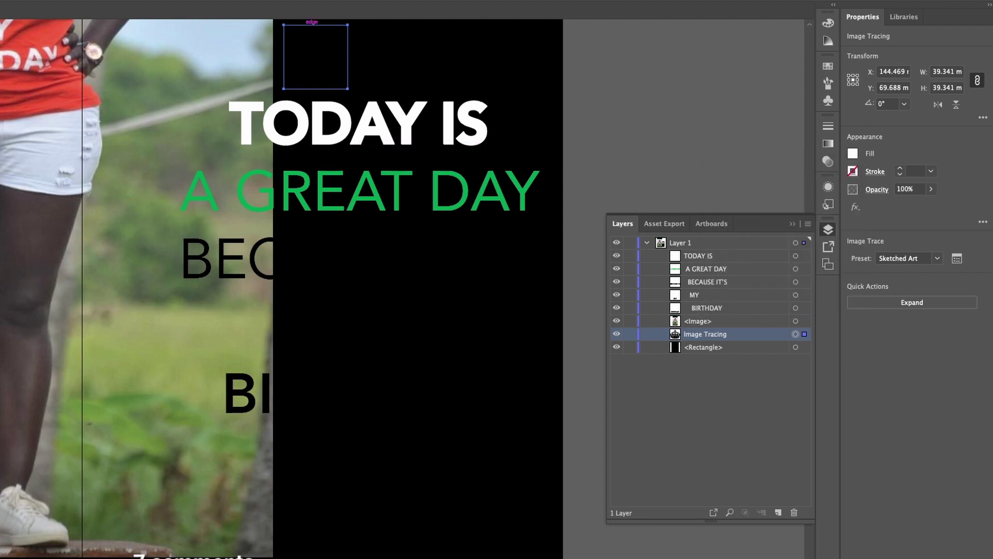
Expand the crown tracing into a group of paths and select several of its individual paths in turn
scroll(354, 94, "up", 2)
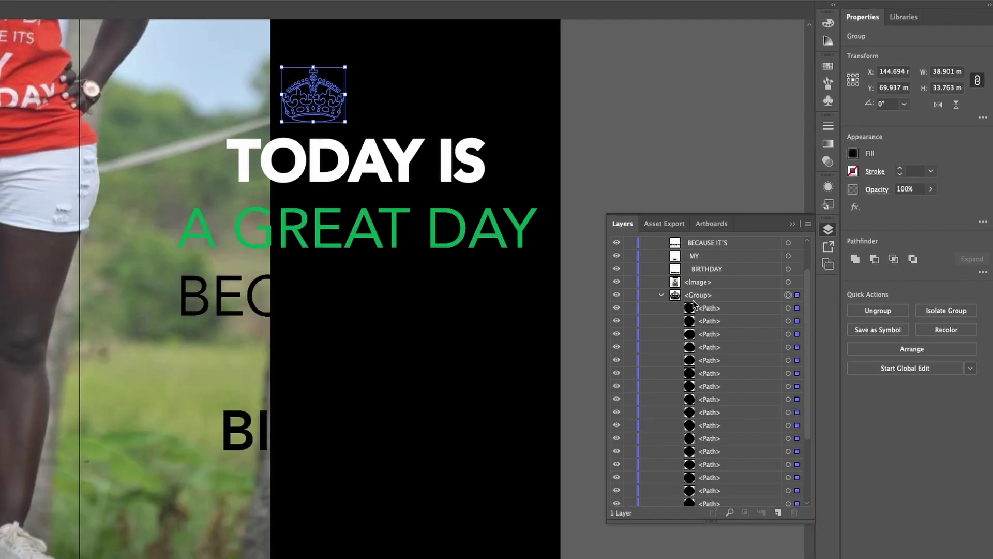
left_click(797, 307)
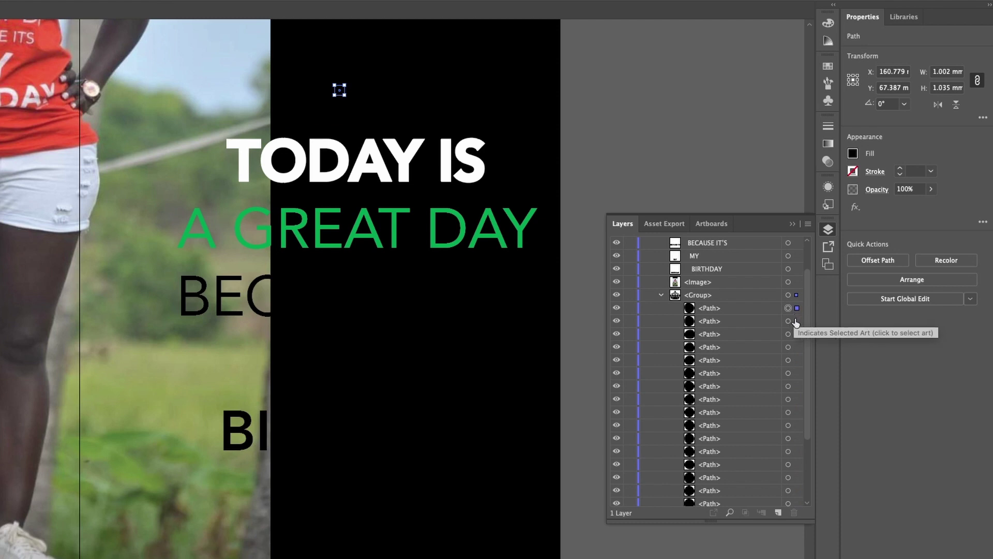
left_click(796, 322)
left_click(797, 335)
left_click(798, 348)
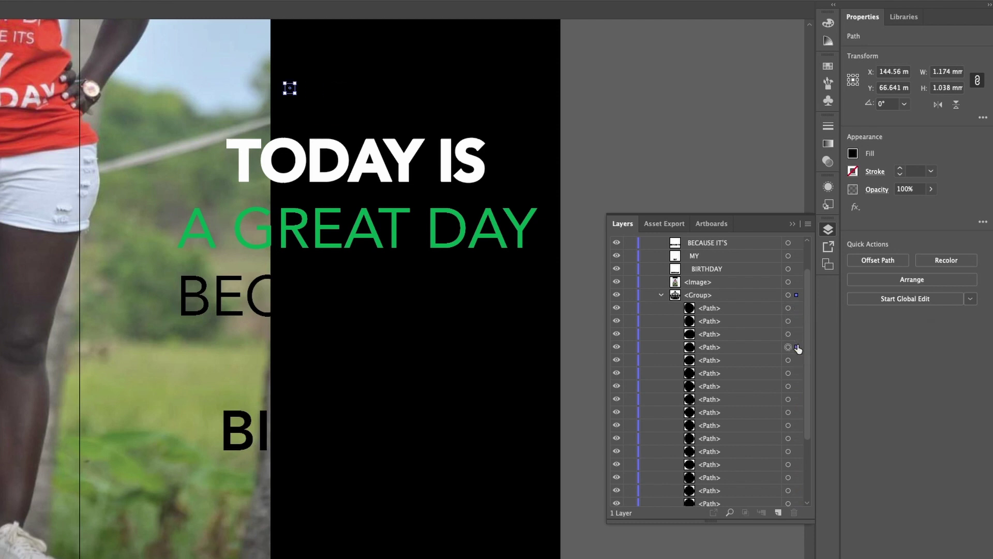
scroll(644, 451, "down", 5)
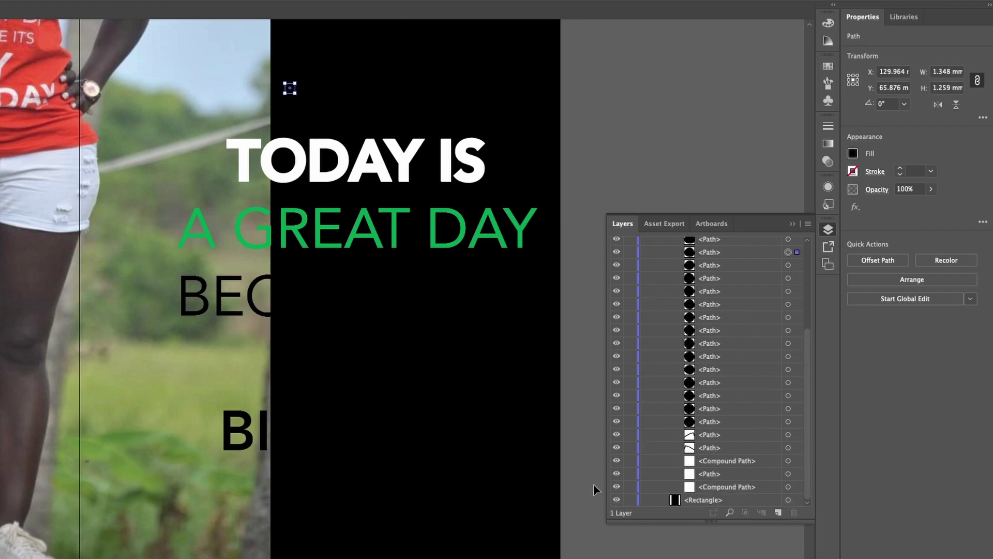
Hide the black background rectangle and select the whole crown group
left_click(616, 500)
scroll(694, 437, "up", 3)
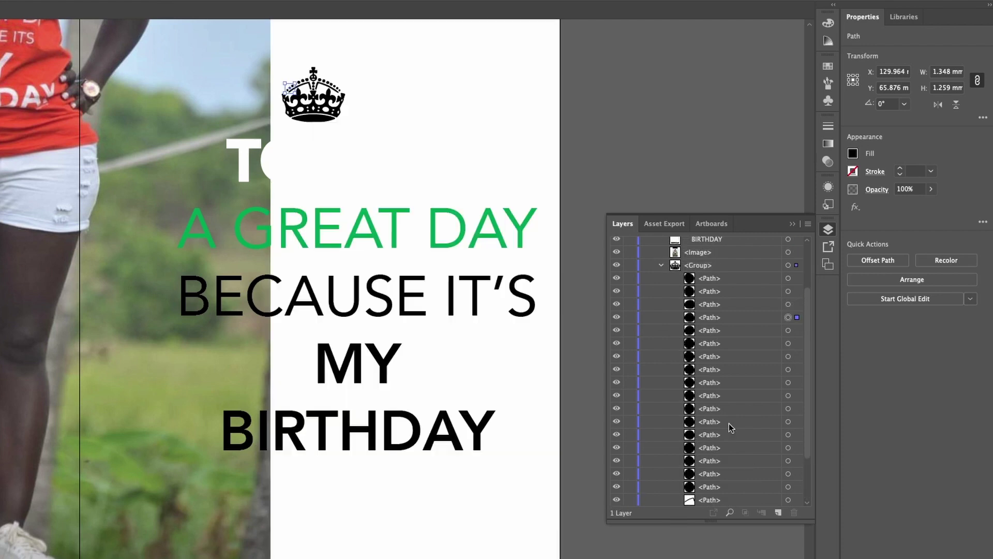
left_click(798, 330)
left_click(794, 345)
left_click(787, 265)
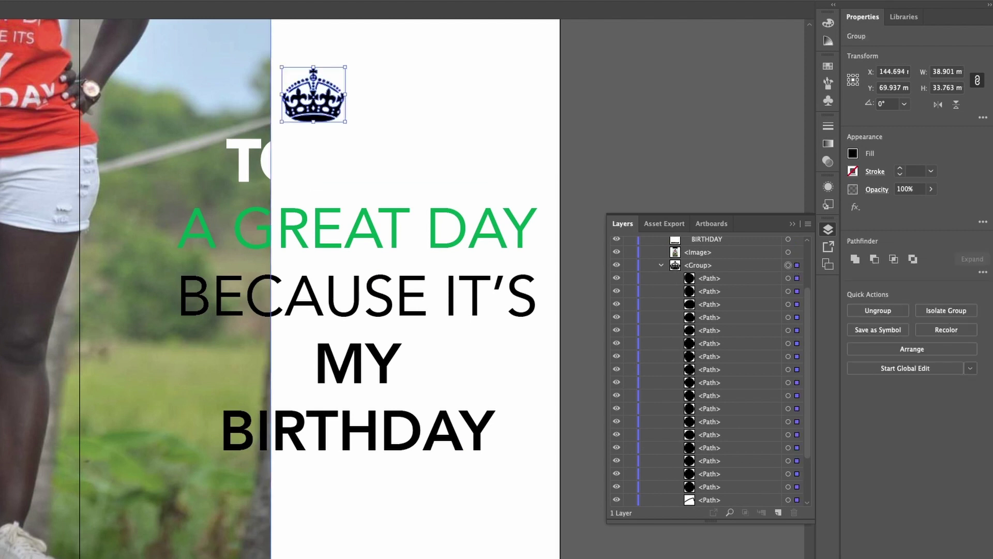
Fill the whole crown group with white (FFFFFF) and show the black background rectangle again
double_click(1, 295)
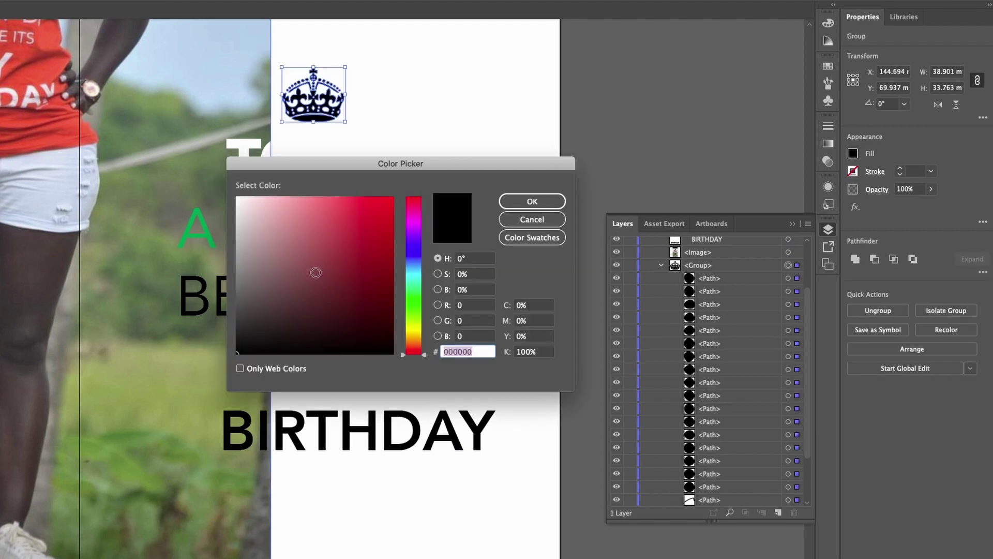
left_click_drag(315, 273, 218, 196)
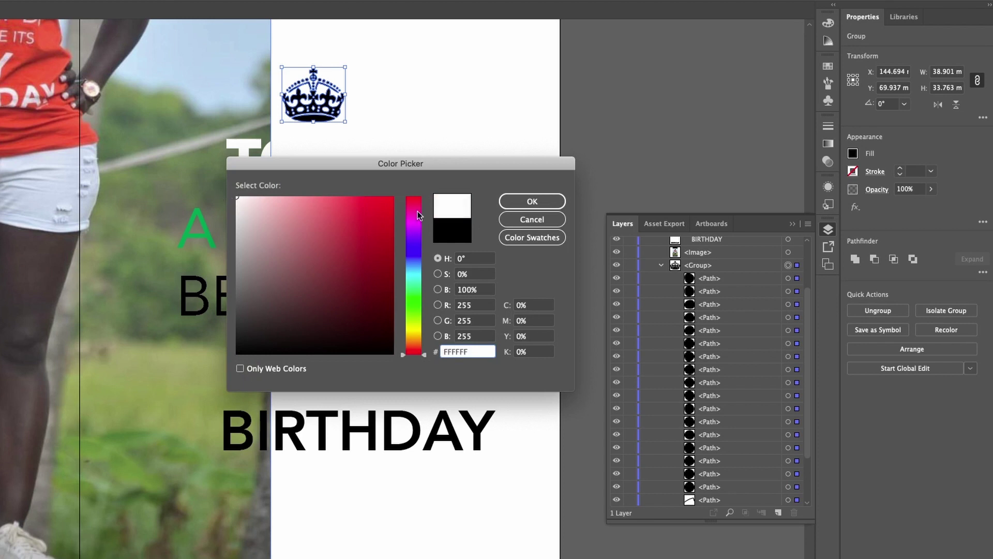
left_click(532, 201)
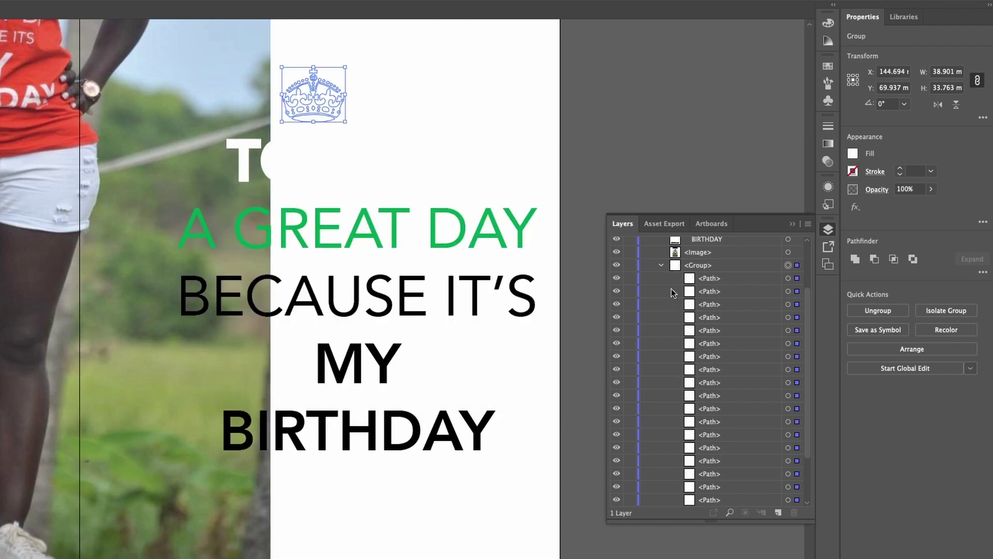
left_click(663, 266)
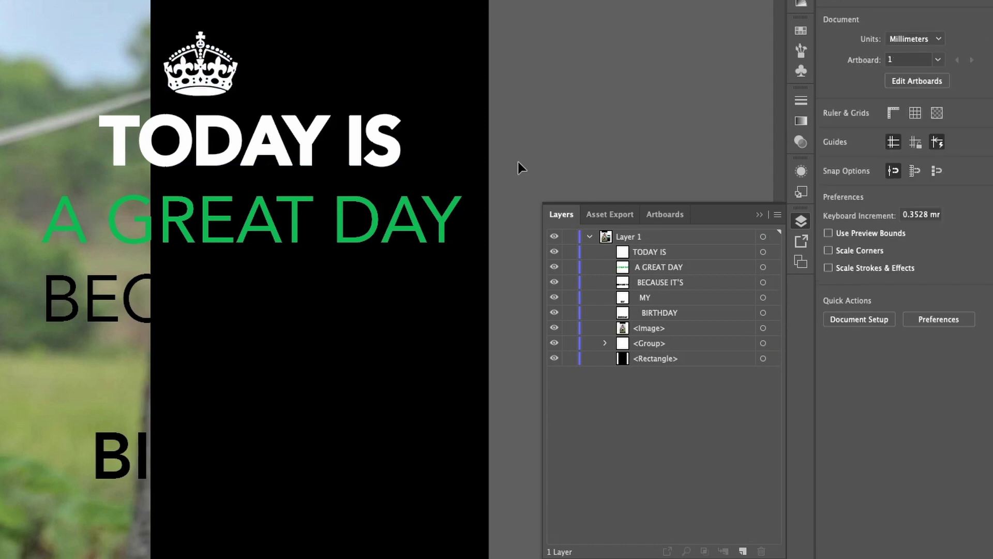
Change the fill of the green A GREAT DAY text to white
left_click(267, 230)
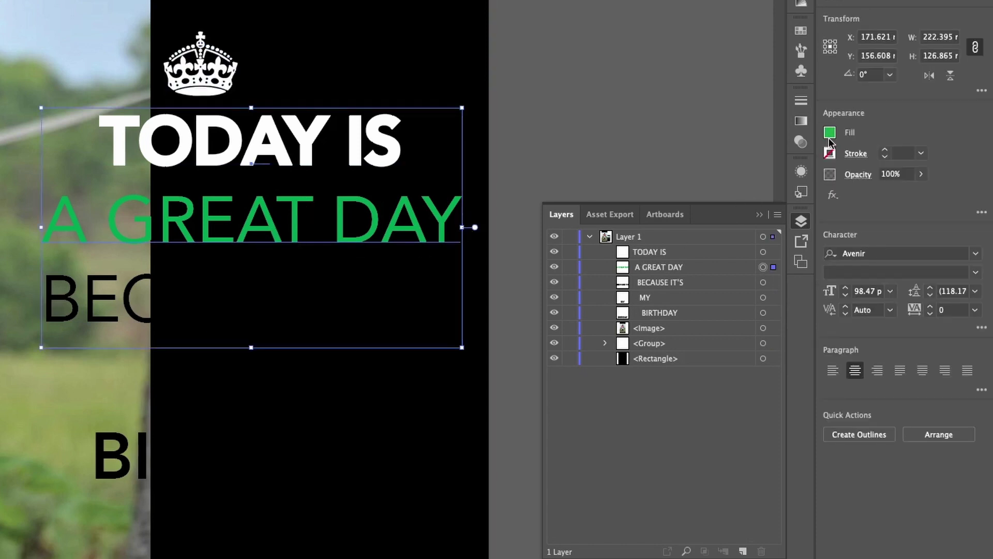
left_click(829, 134)
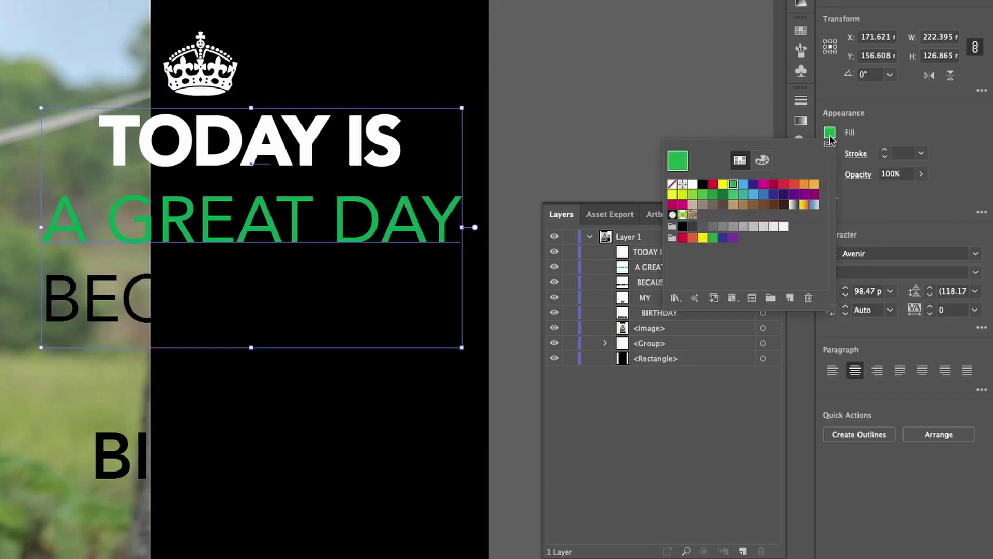
left_click(692, 185)
left_click(578, 141)
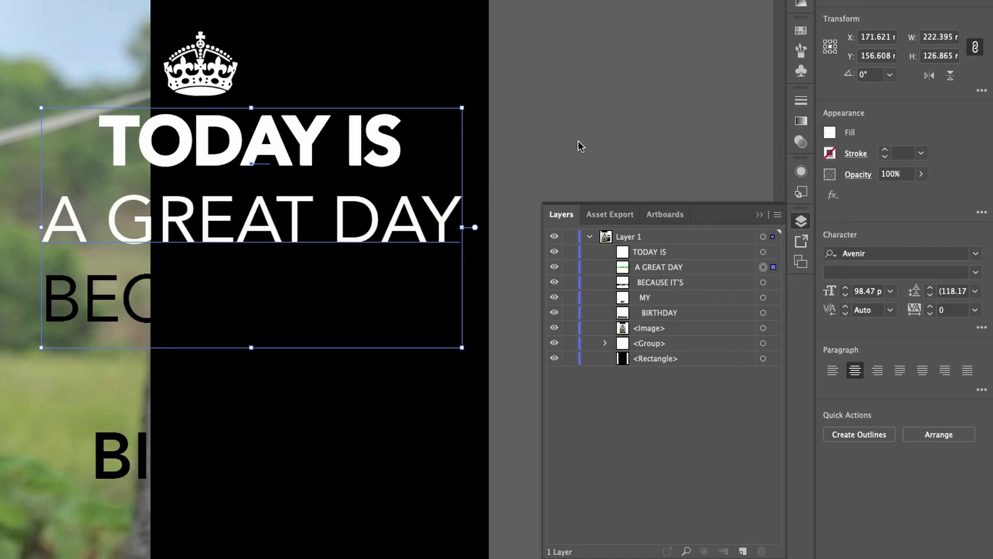
Copy the white fill, stroke and Heavy style of TODAY IS onto the BECAUSE IT'S text with the Eyedropper
left_click(197, 303)
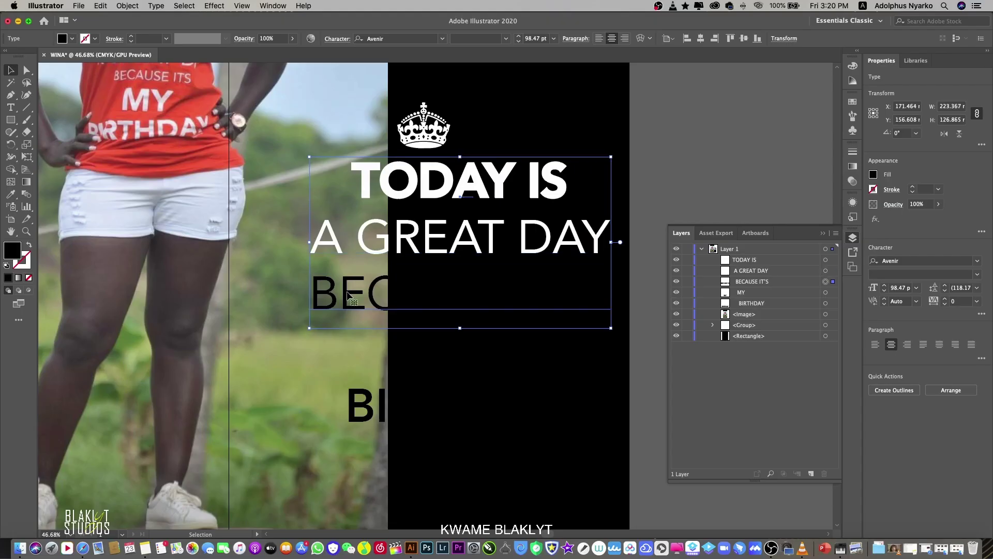
key("i")
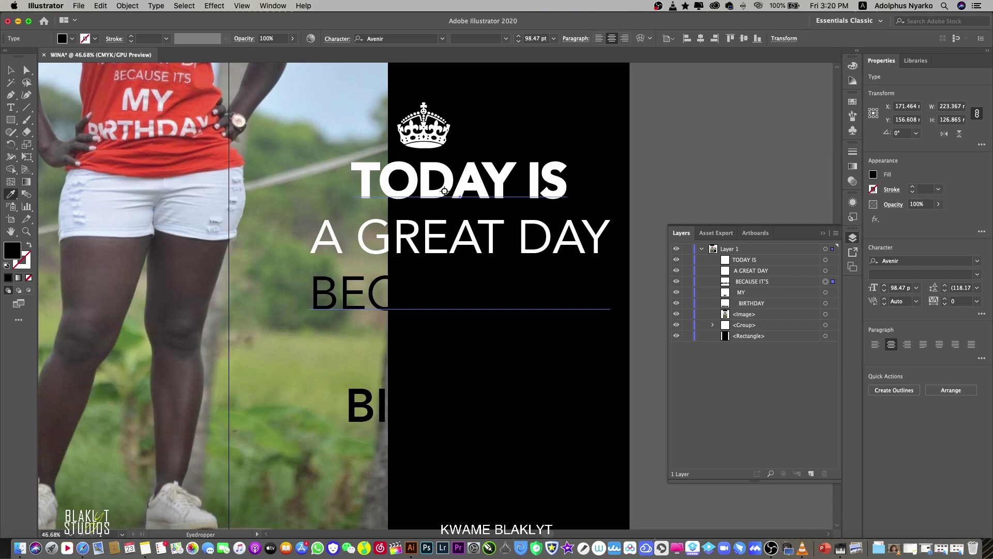
left_click(443, 191)
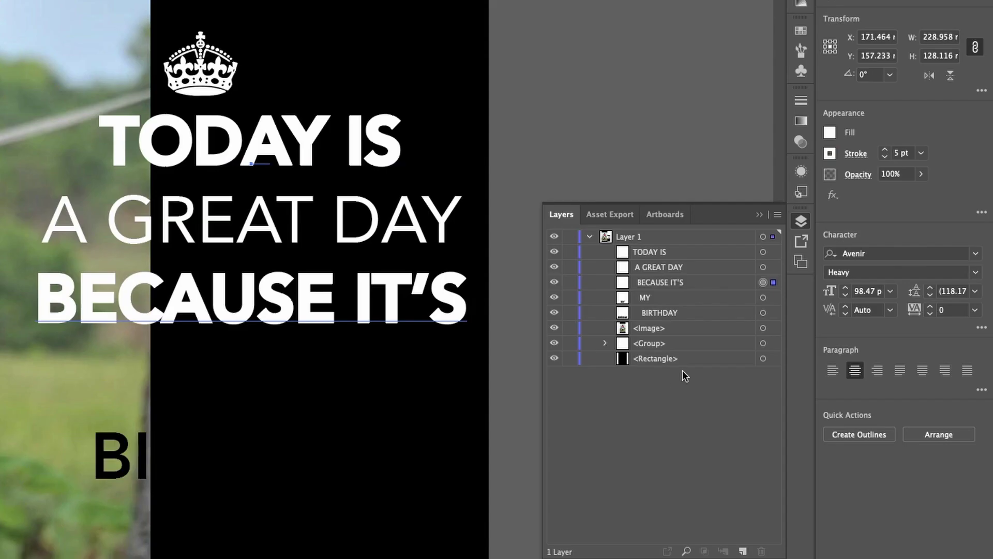
Apply the sampled white Heavy appearance with its 5 pt stroke to the MY and BIRTHDAY lines, leaving nothing selected
left_click(773, 297)
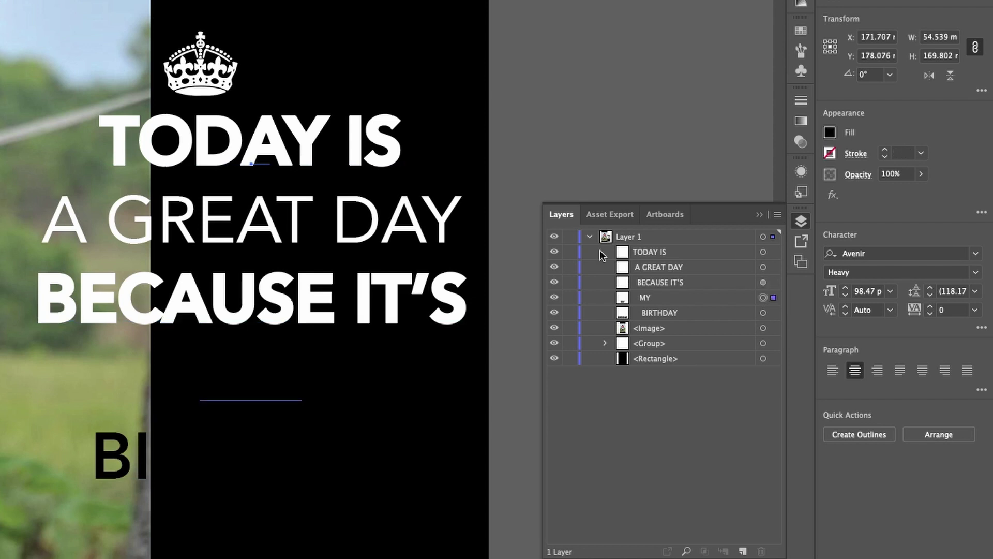
left_click(386, 158)
left_click(772, 312)
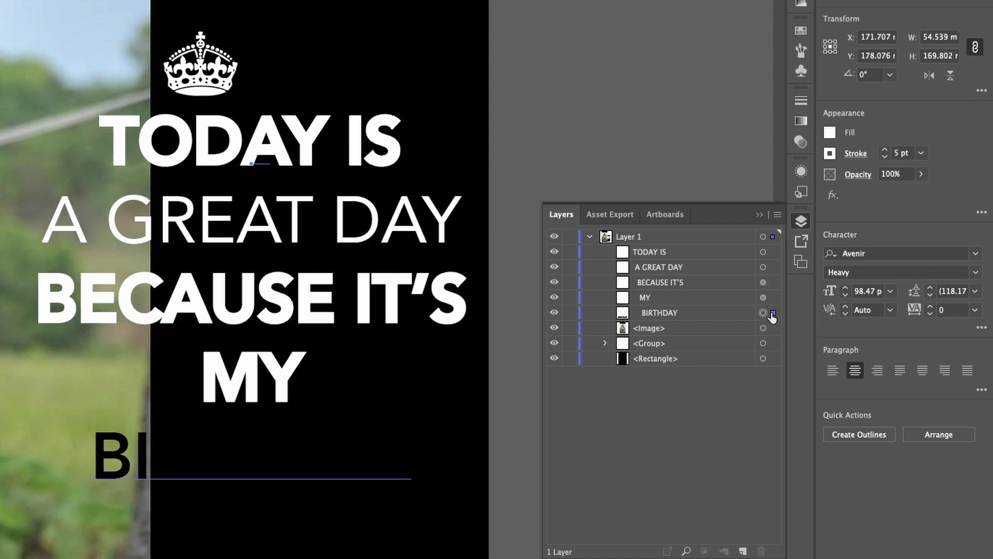
left_click(392, 290)
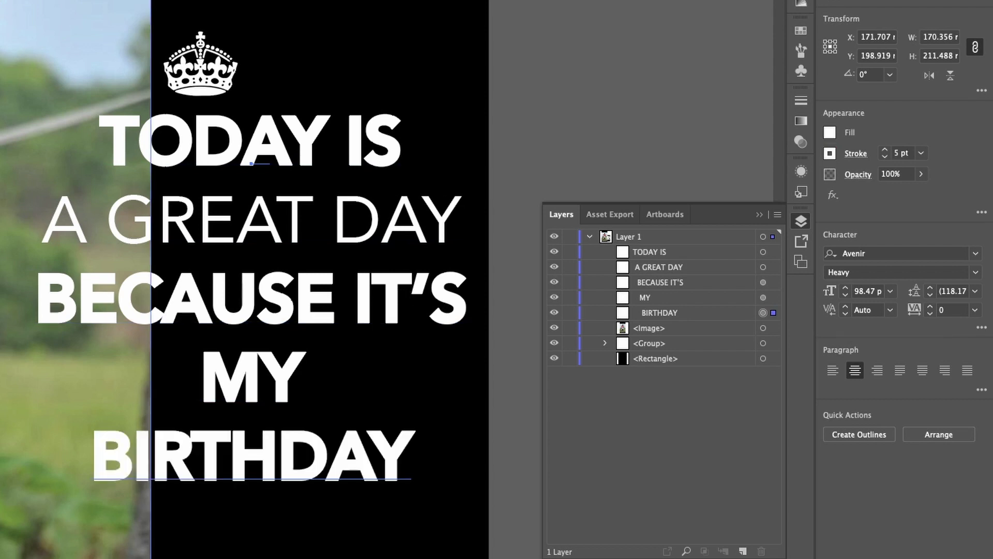
key("v")
left_click(502, 258)
scroll(336, 239, "down", 1)
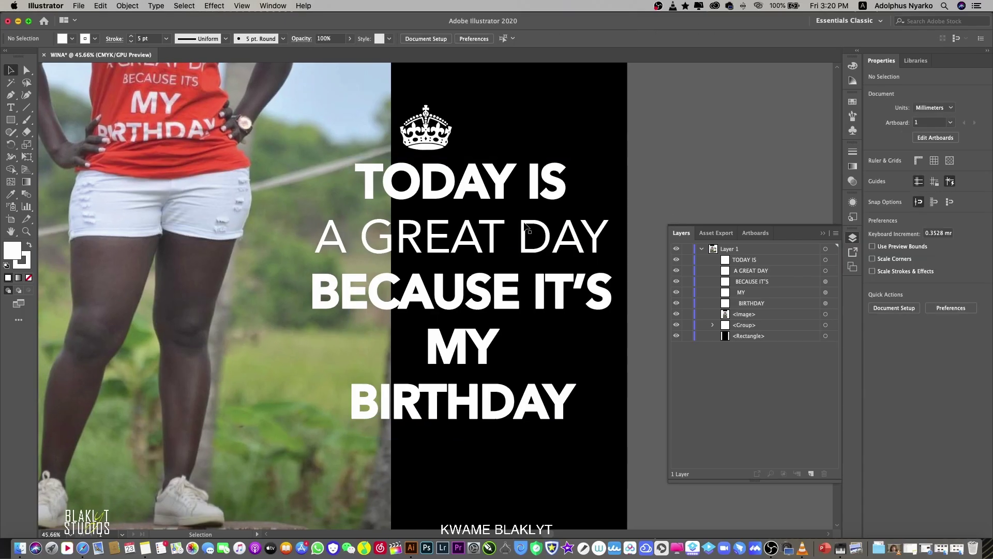
Set the stroke weight of the TODAY IS text to 7 pt
scroll(340, 200, "up", 1)
left_click(478, 224)
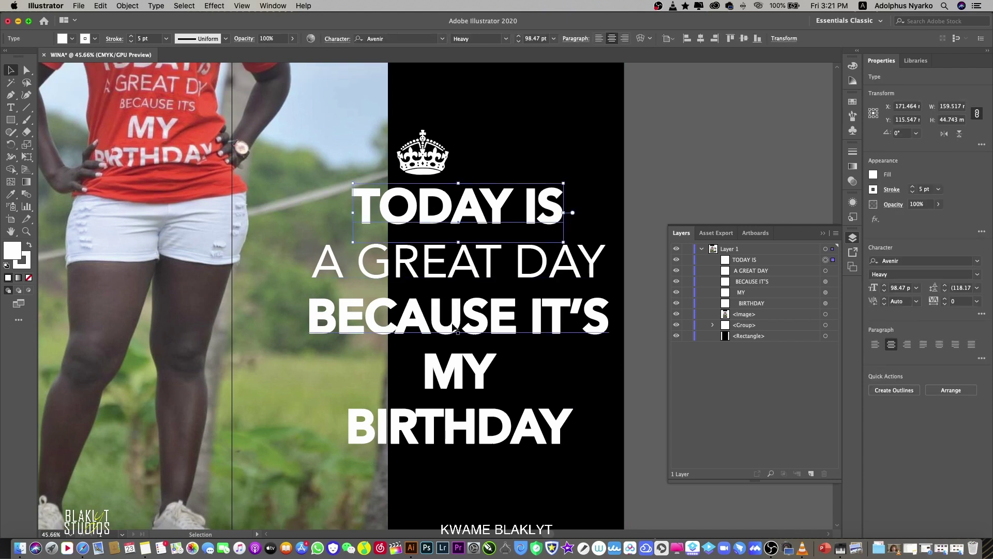
left_click(479, 319)
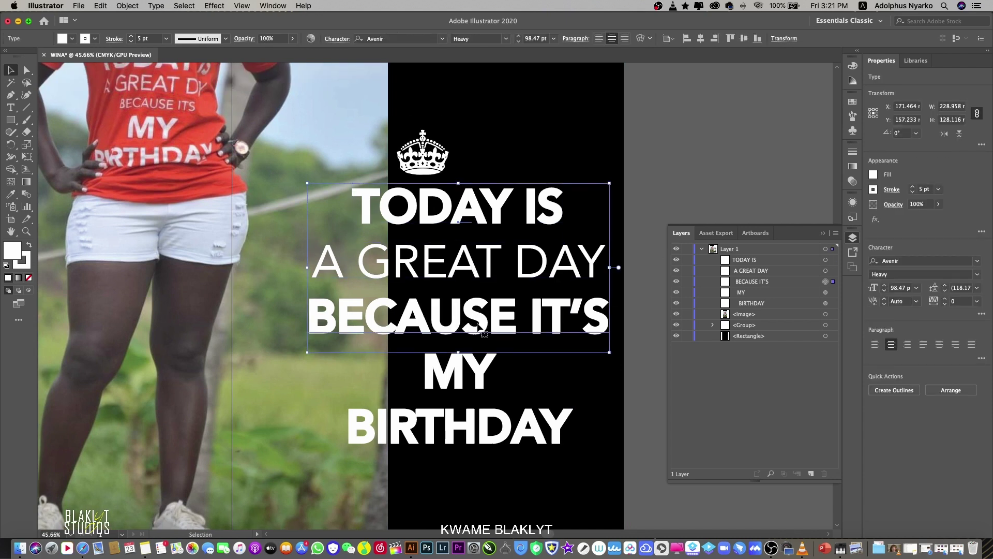
left_click(473, 361)
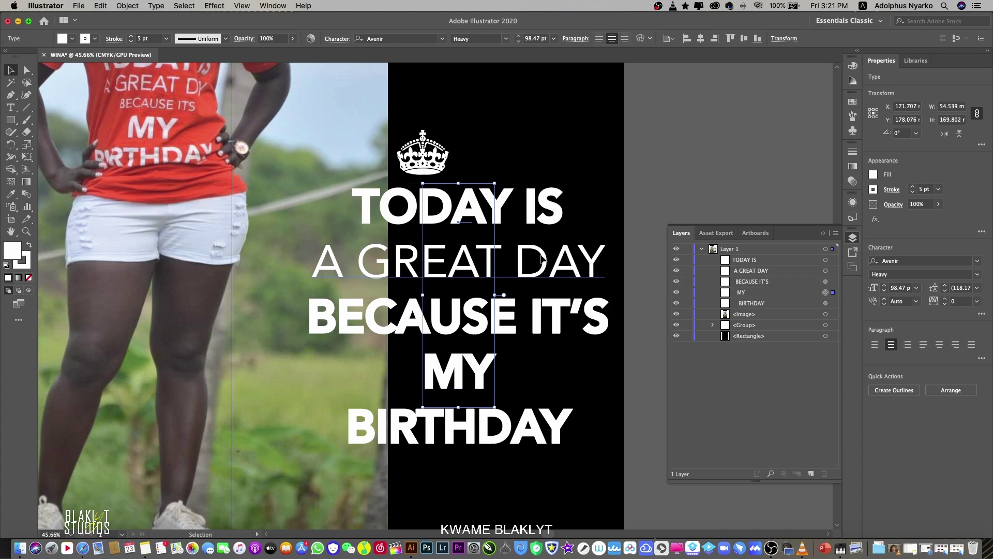
left_click(539, 258)
left_click(497, 334)
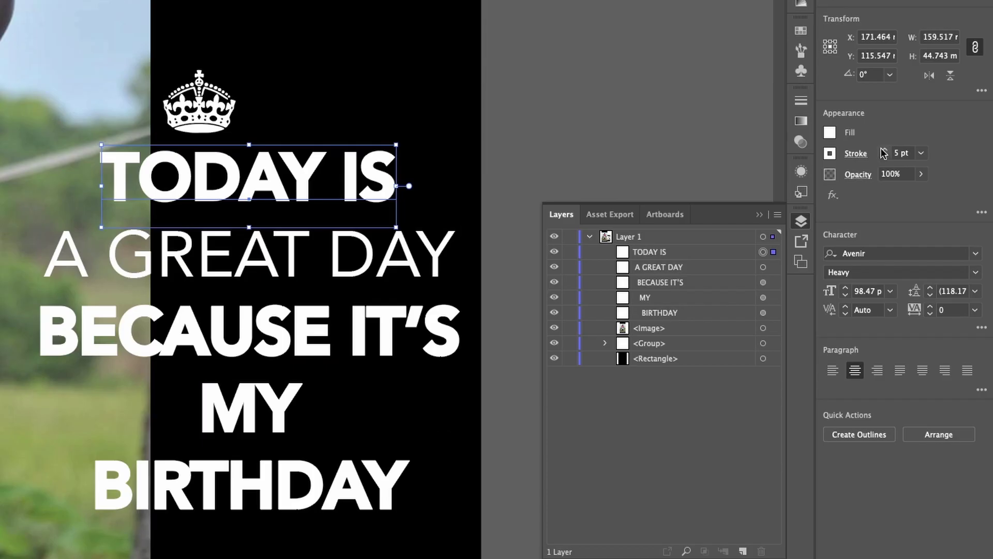
left_click(884, 151)
left_click(884, 150)
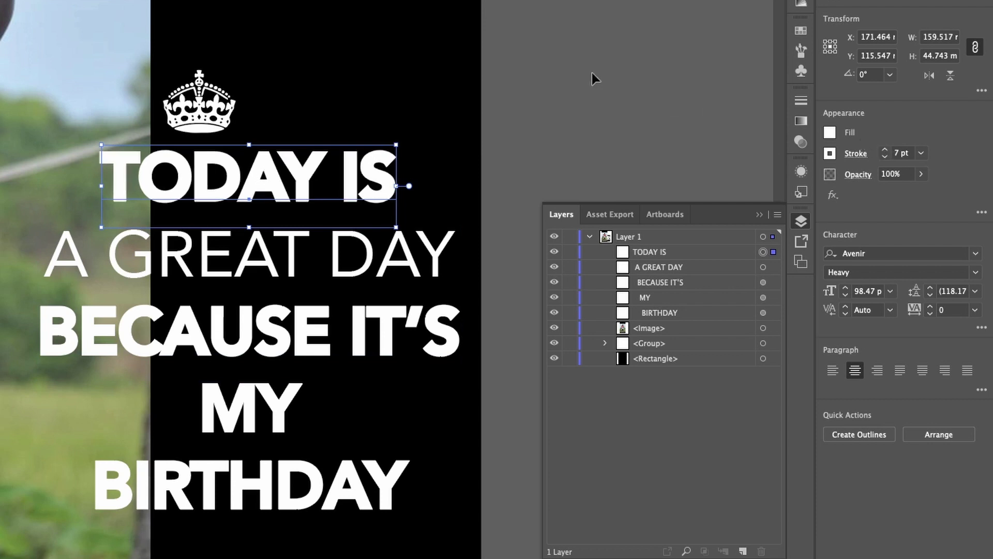
scroll(592, 73, "up", 2)
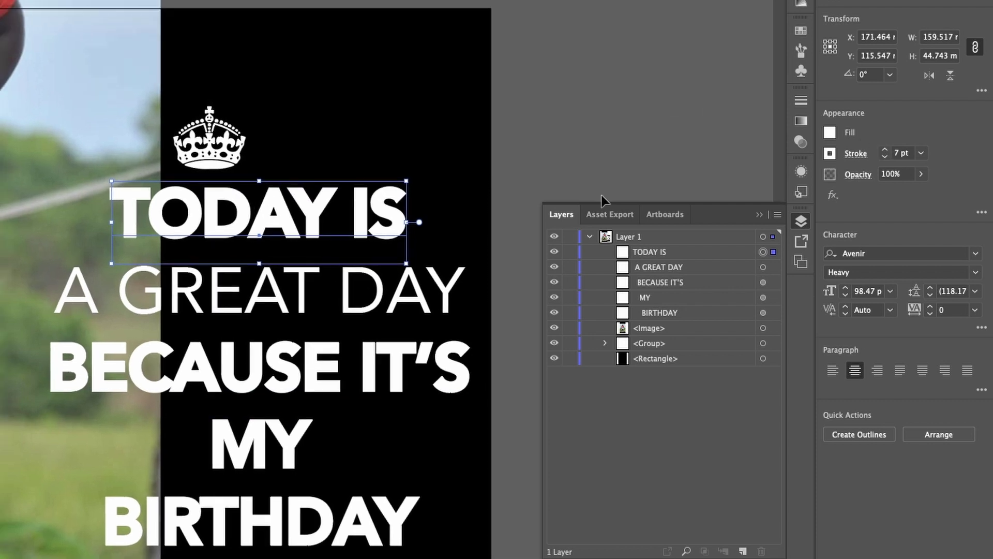
Set the stroke weight of the MY and BIRTHDAY text lines to 7 pt
left_click(324, 439)
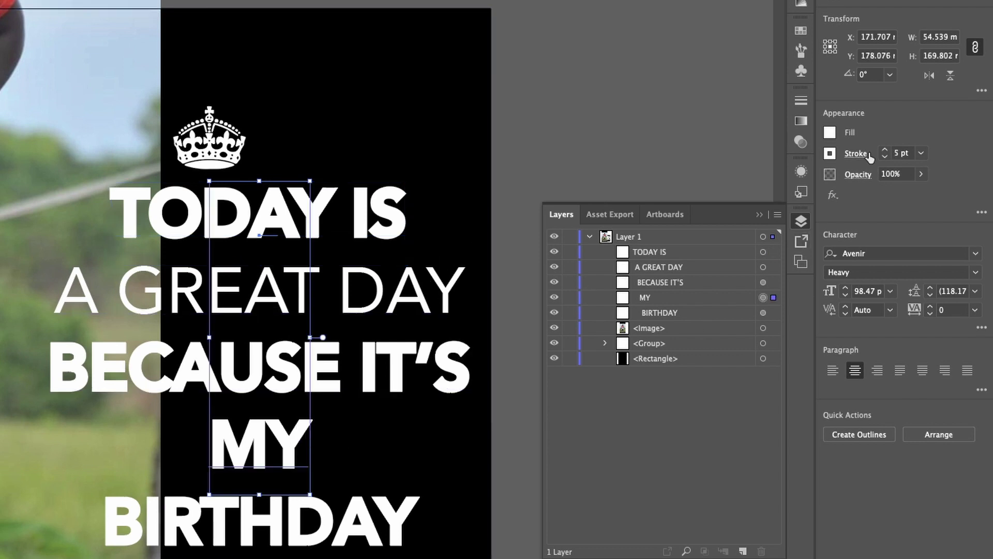
left_click(886, 149)
left_click(885, 149)
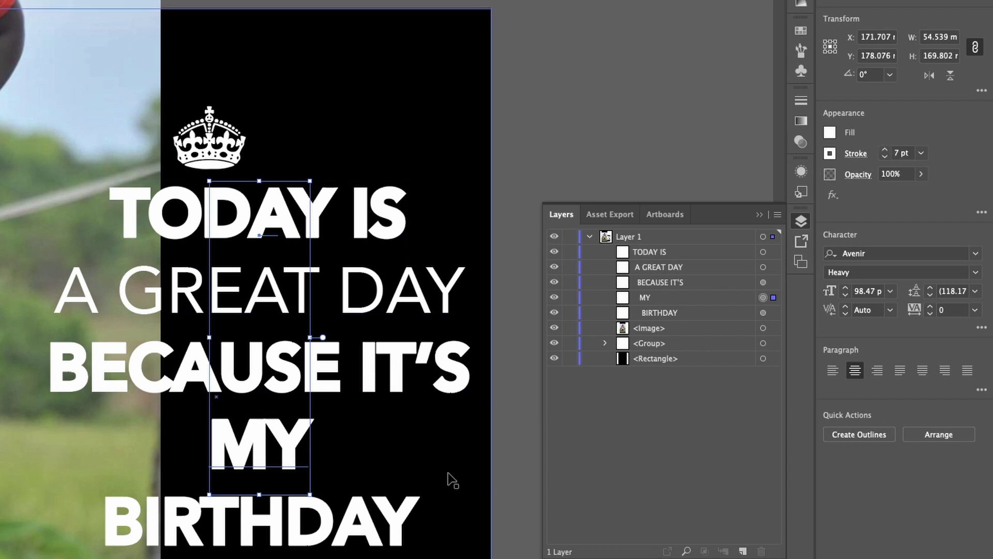
left_click(412, 513)
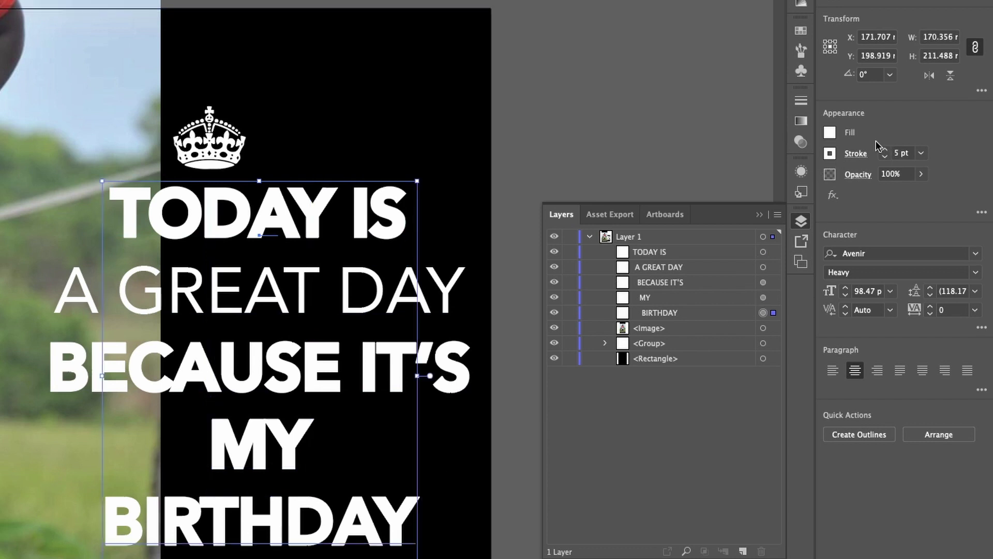
left_click(885, 149)
left_click(886, 150)
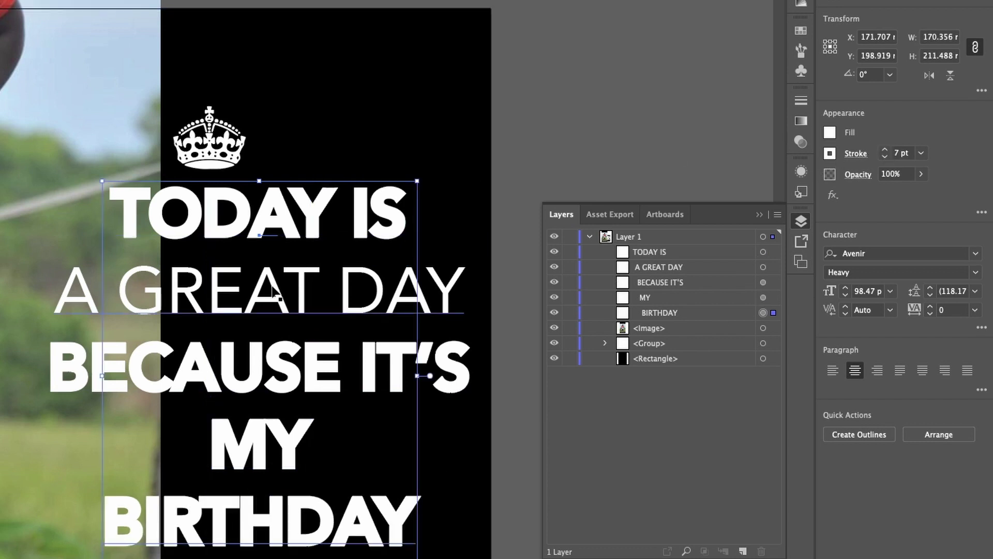
Remove the stroke from the BECAUSE IT'S text and set the A GREAT DAY line's font style to Roman
left_click(273, 356)
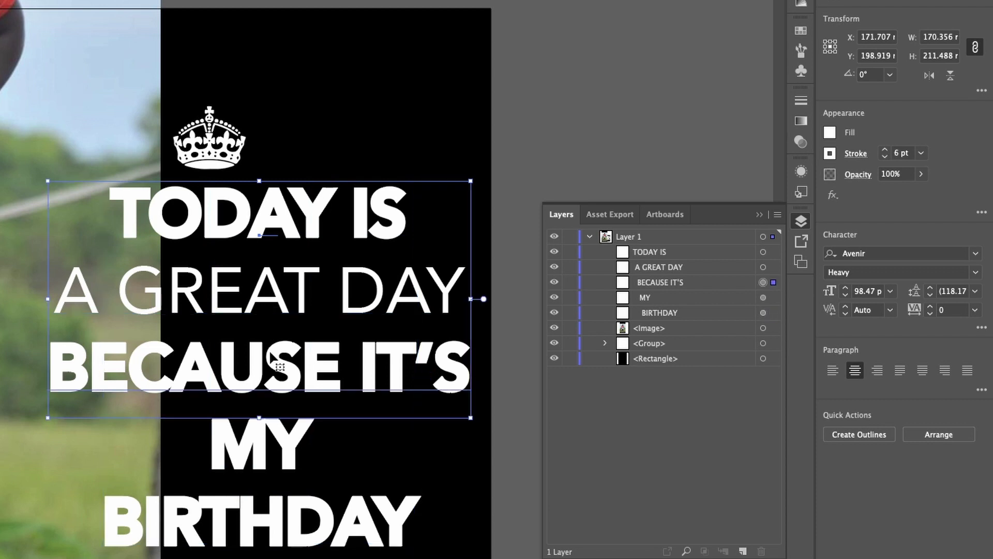
left_click(851, 154)
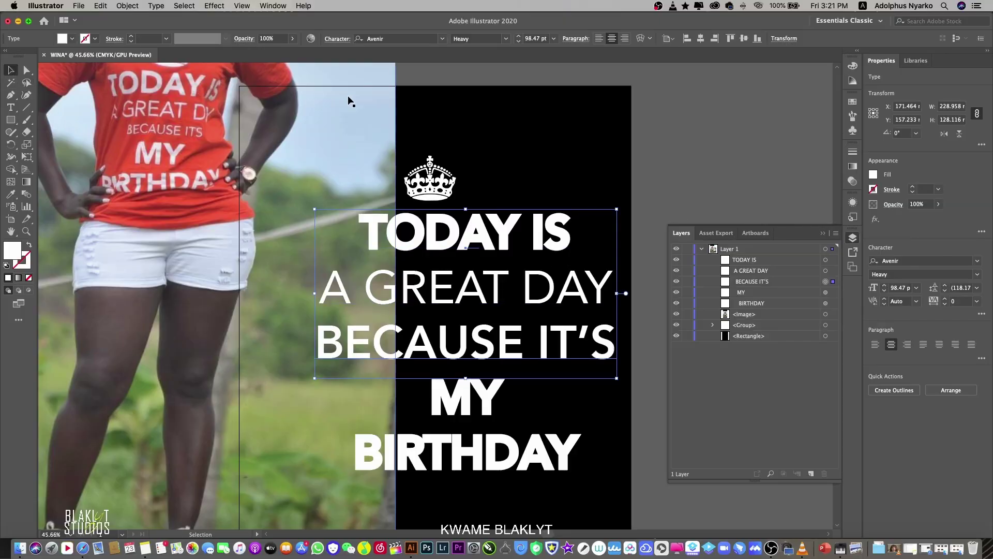
left_click(496, 295)
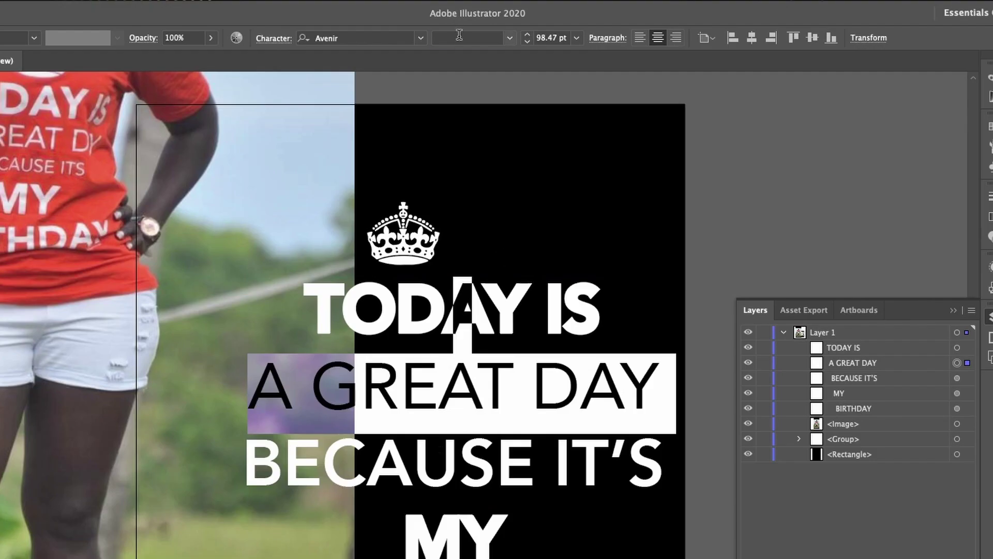
left_click(459, 37)
type("Roman")
key("Return")
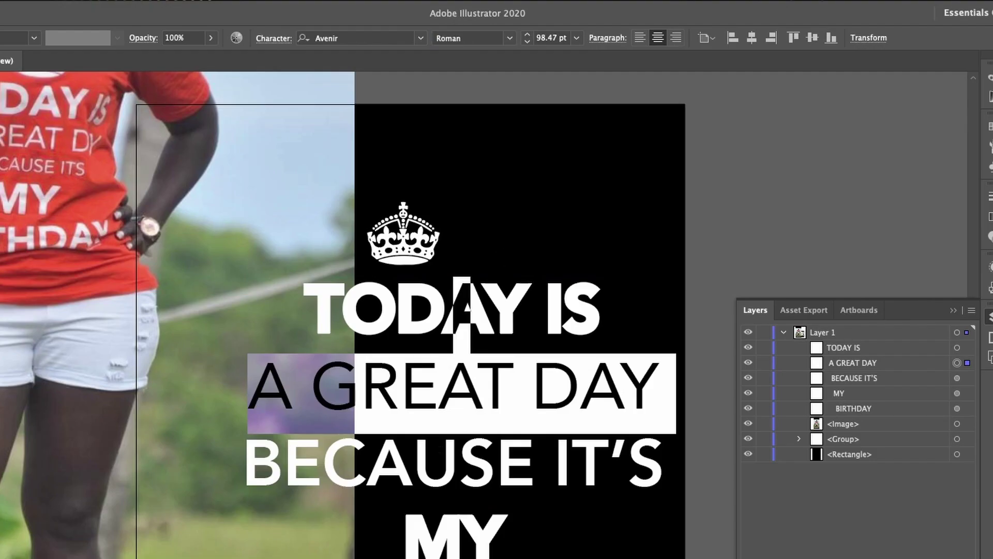
Set the font style of the BECAUSE IT'S line to Avenir Roman and deselect it
left_click(473, 467)
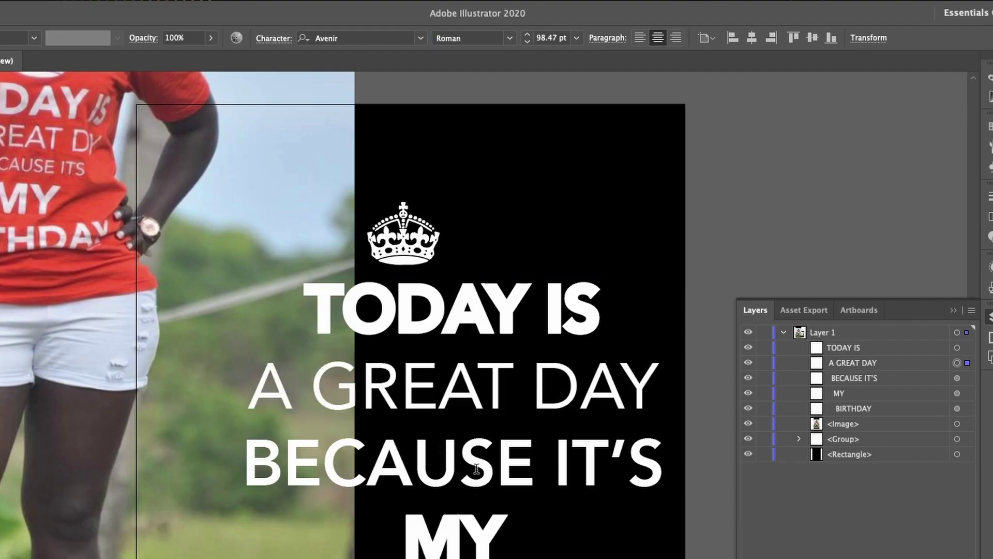
triple_click(400, 481)
left_click(479, 34)
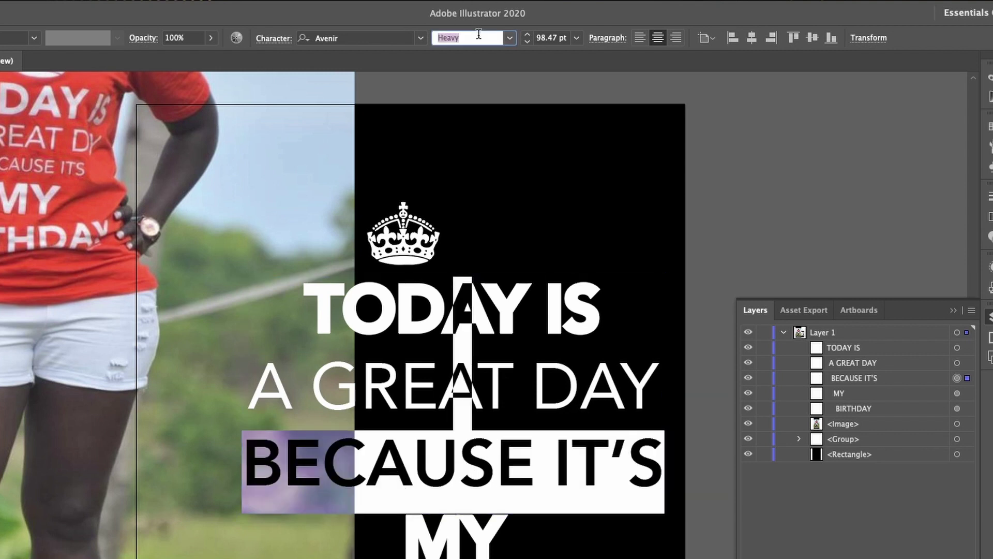
type("Roman")
key("Return")
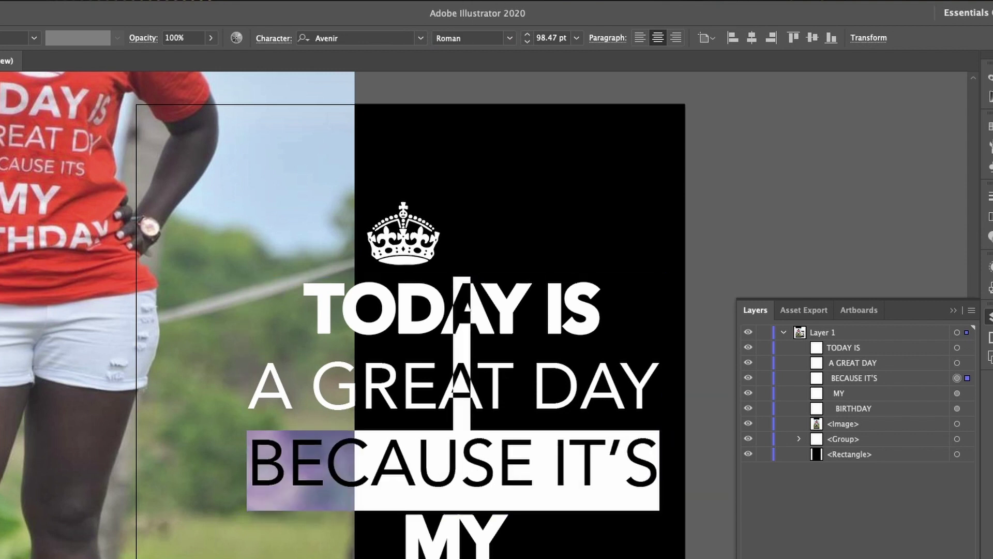
key("Escape")
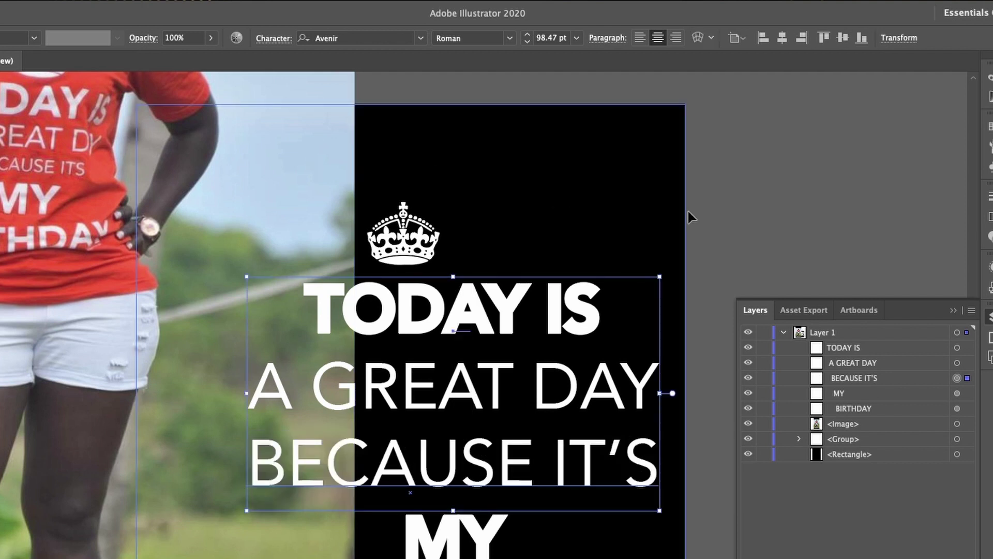
left_click(762, 230)
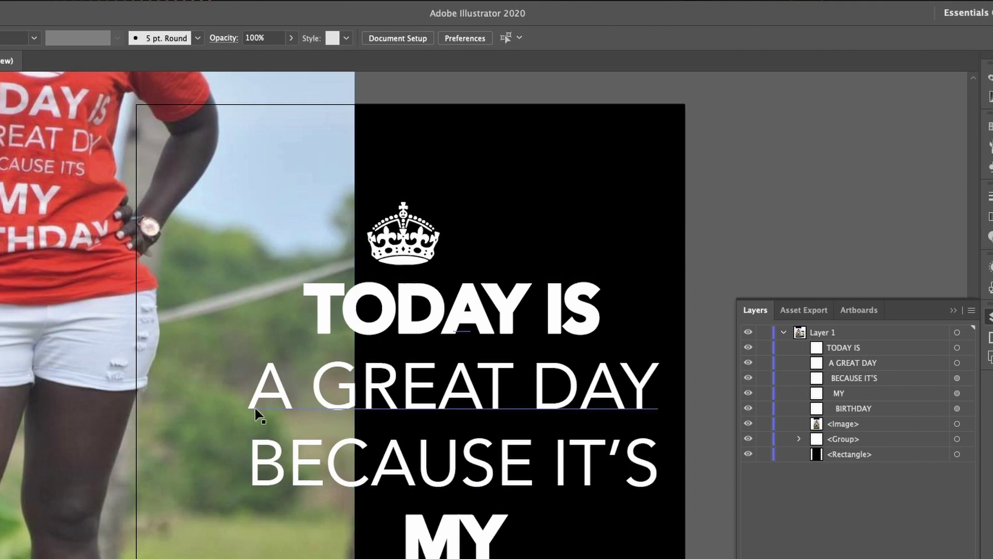
Scale the BECAUSE IT'S text down proportionally about its centre to about 80 pt
left_click(306, 452)
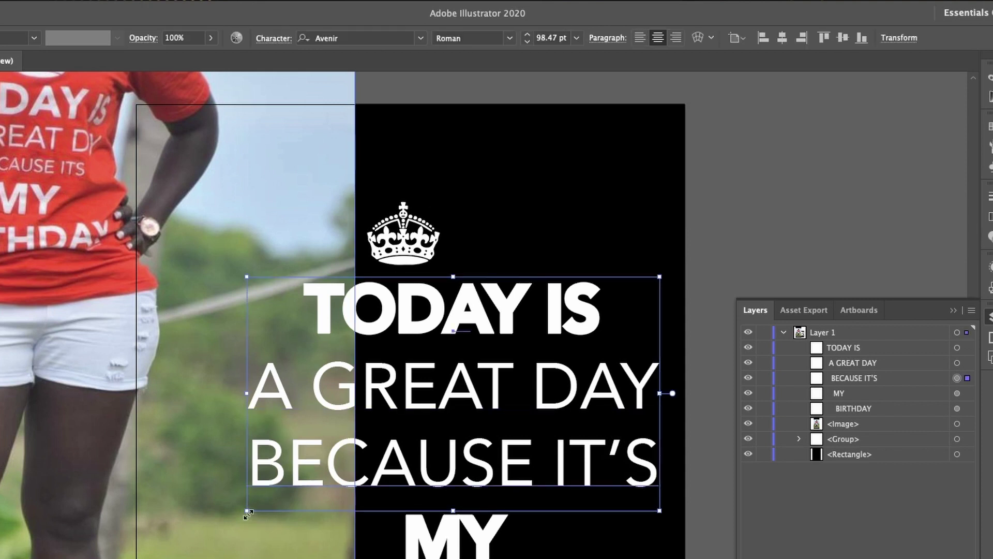
left_click_drag(248, 513, 286, 489)
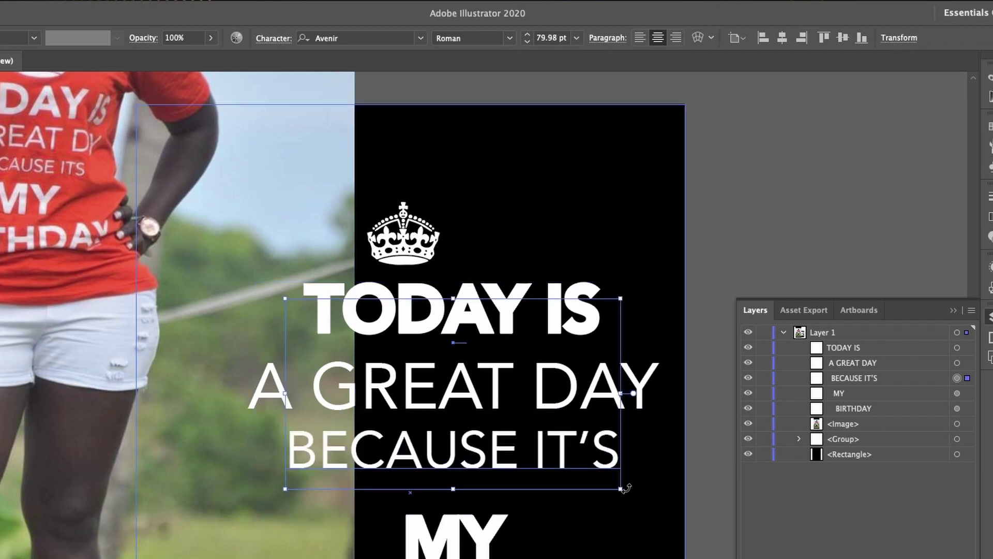
Scale the BECAUSE IT'S text down proportionally about its centre to about 76 pt and deselect it
left_click_drag(620, 489, 615, 485)
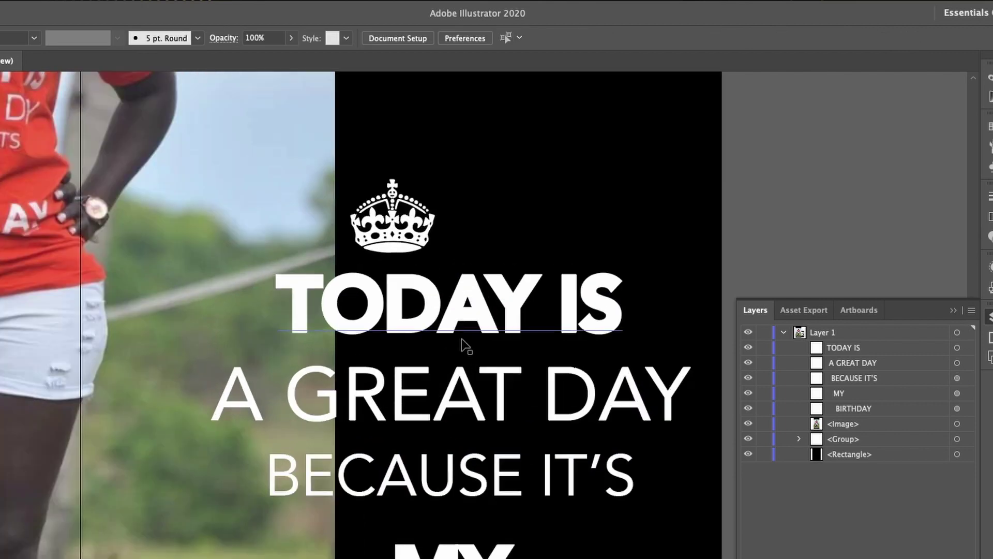
scroll(462, 340, "down", 2)
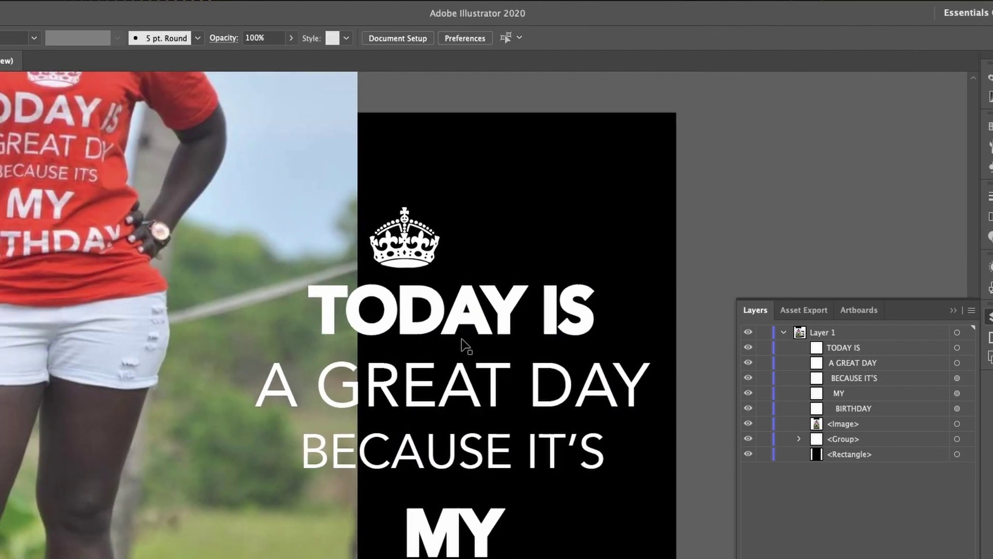
scroll(462, 340, "down", 1)
Set the tracking of the TODAY IS text line to 100
left_click(467, 317)
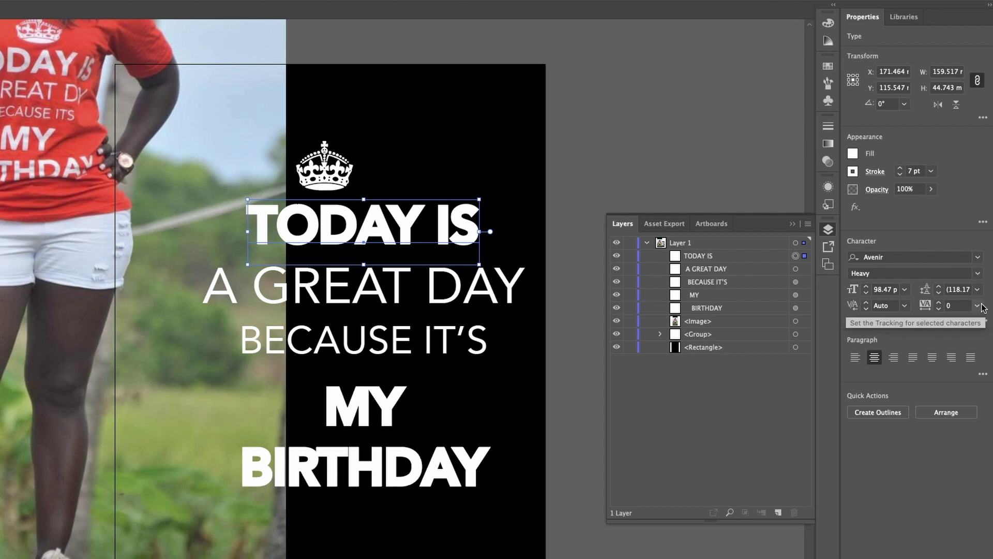
left_click(977, 305)
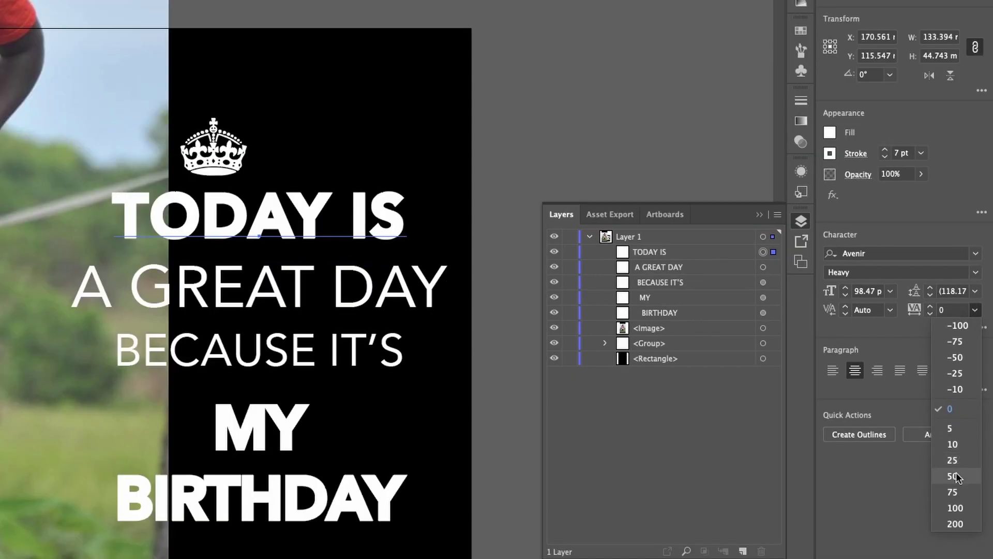
left_click(967, 509)
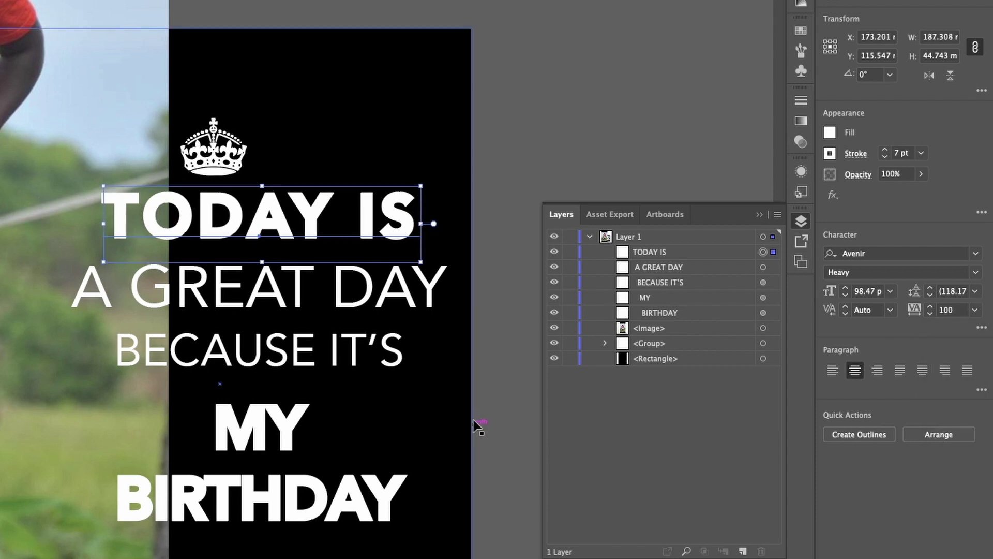
Try a tracking of 100 on the A GREAT DAY text line and undo it
left_click(305, 306)
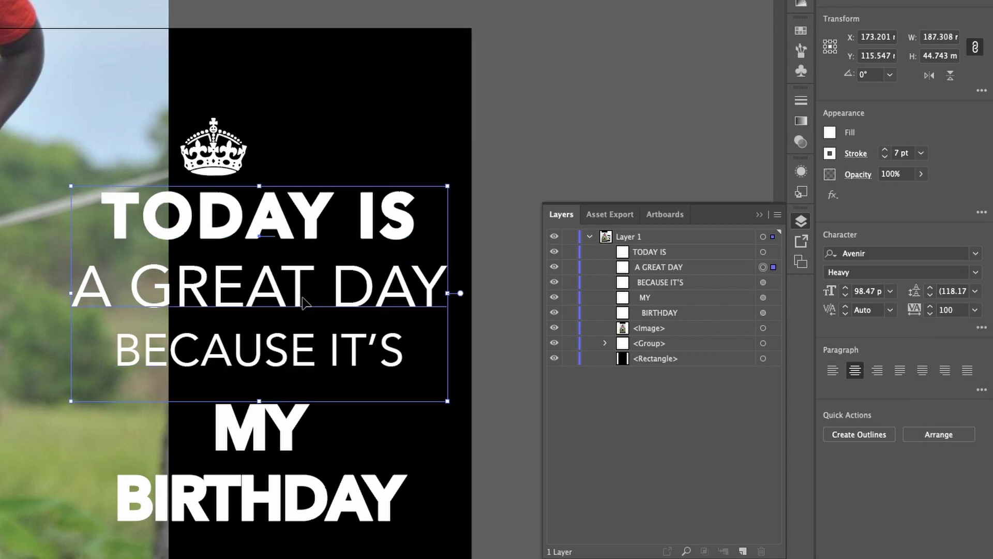
left_click(952, 309)
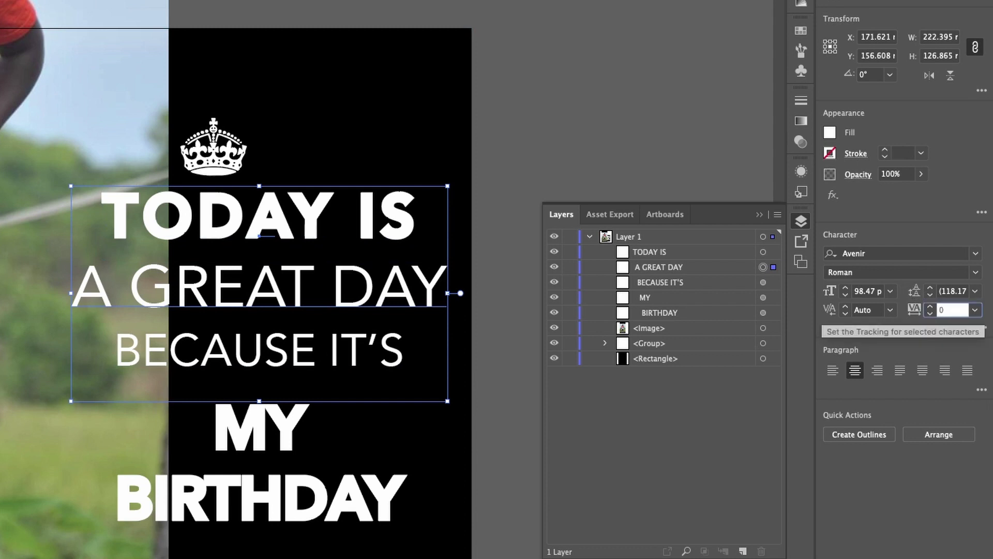
type("100")
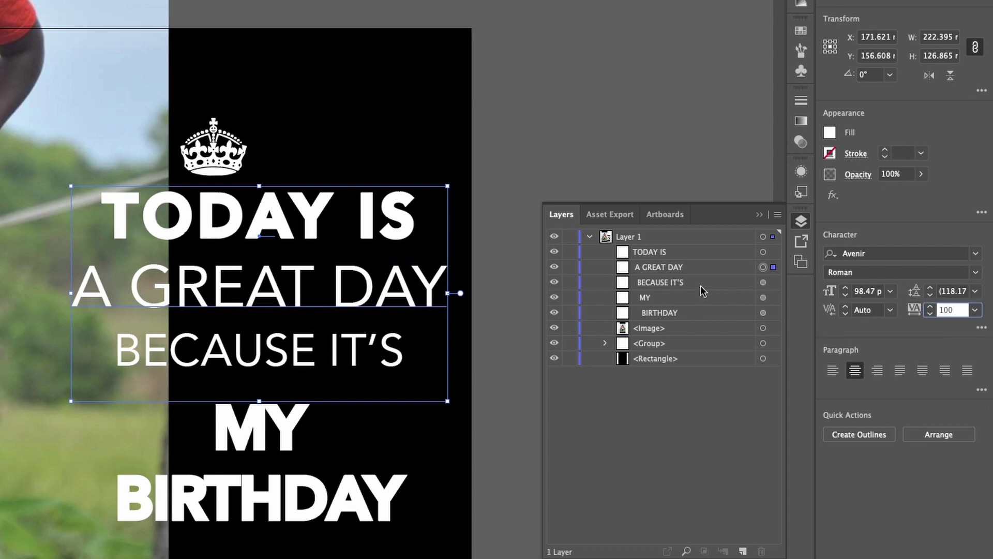
key("Return")
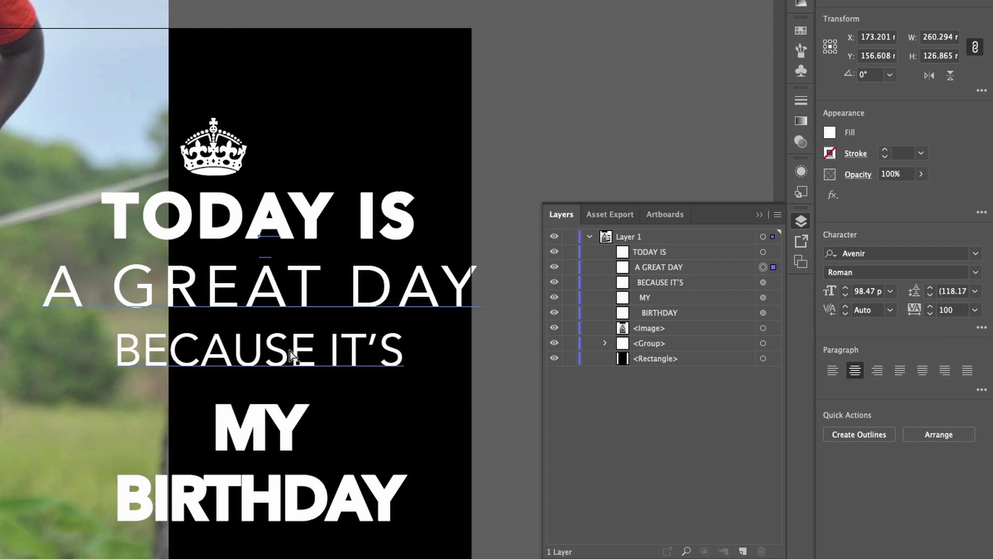
key("ctrl+z")
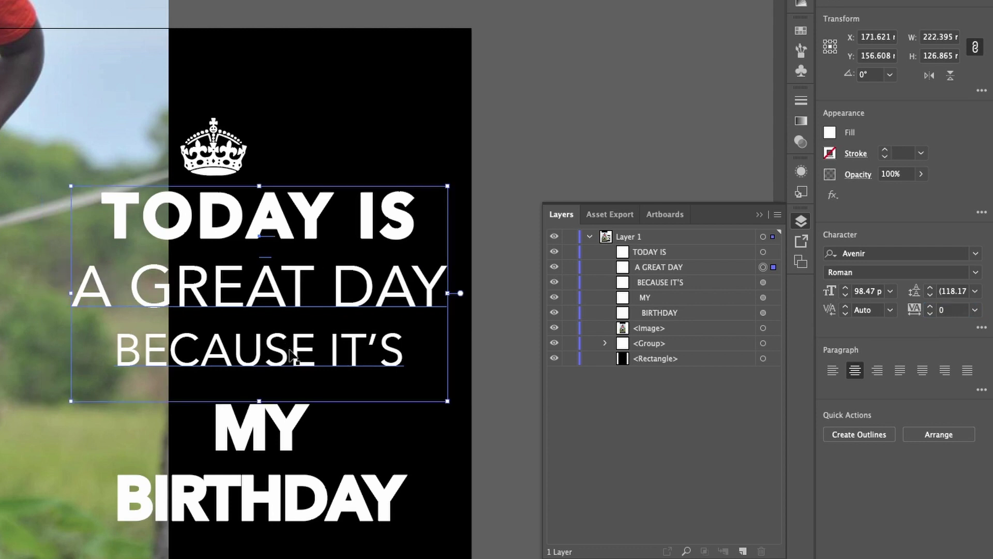
Try tracking values of 90 and 50 on the A GREAT DAY text line, undoing each one
left_click(943, 309)
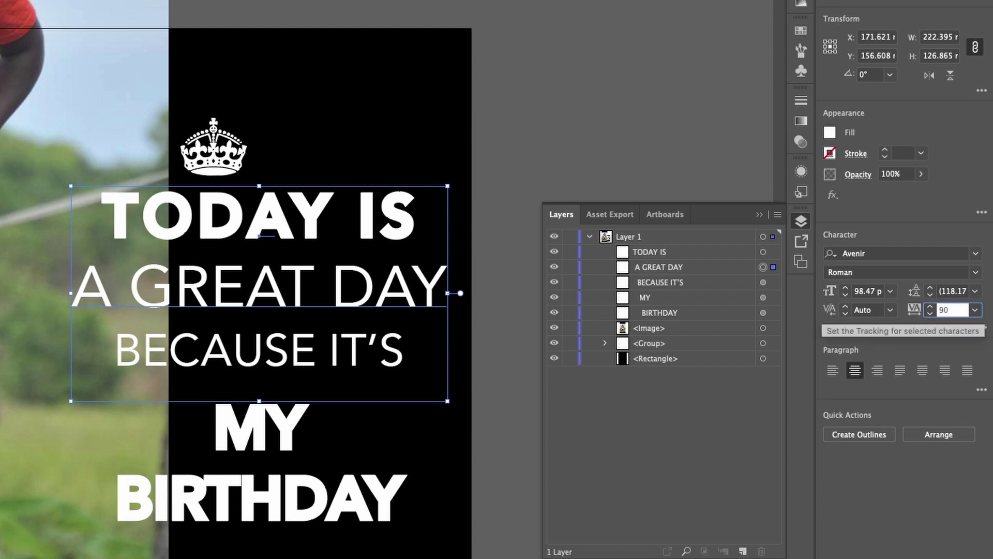
type("9")
key("Return")
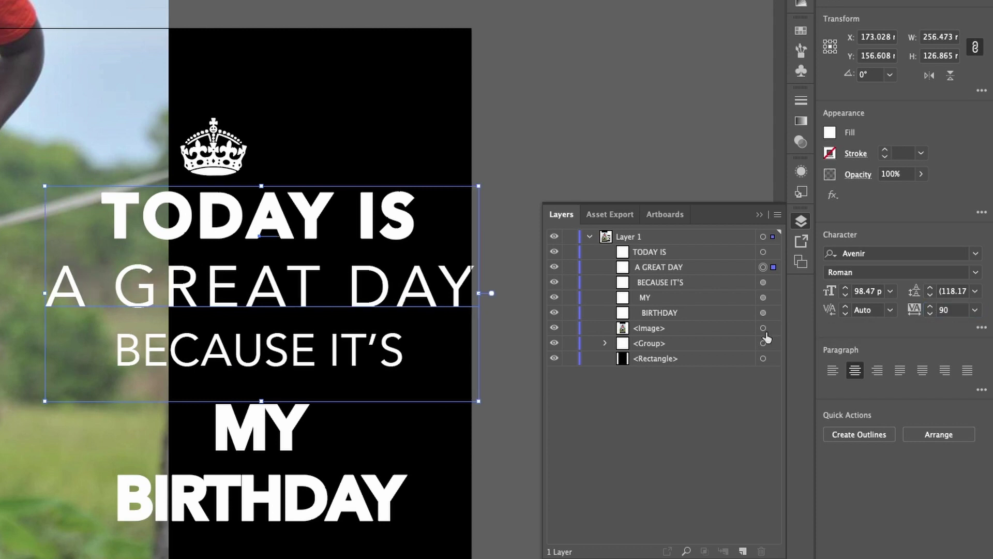
key("ctrl+z")
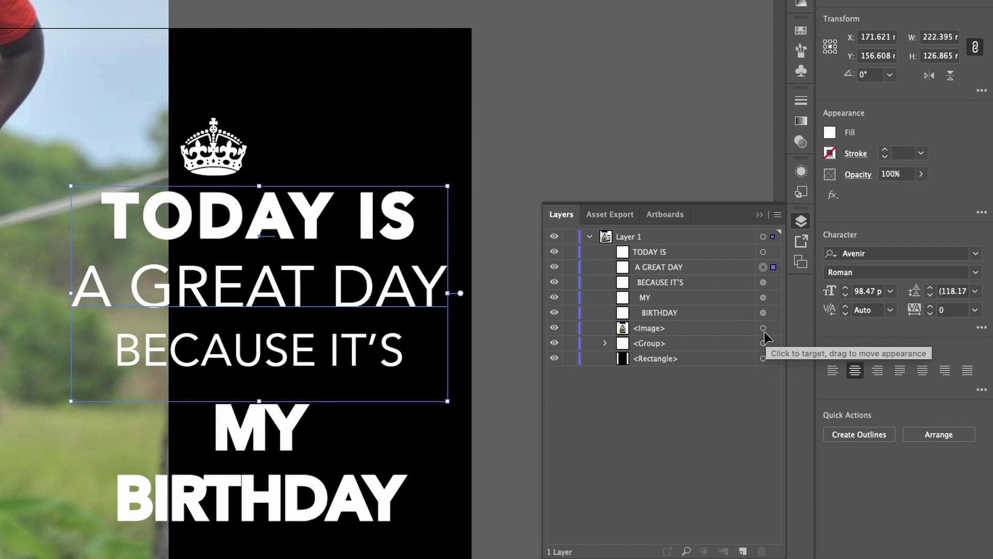
left_click(951, 309)
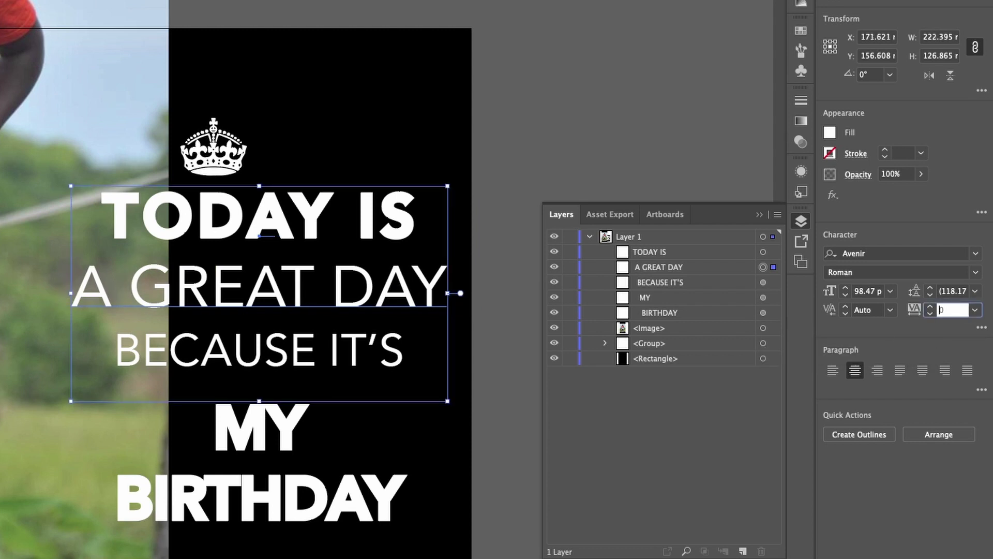
type("5")
key("Return")
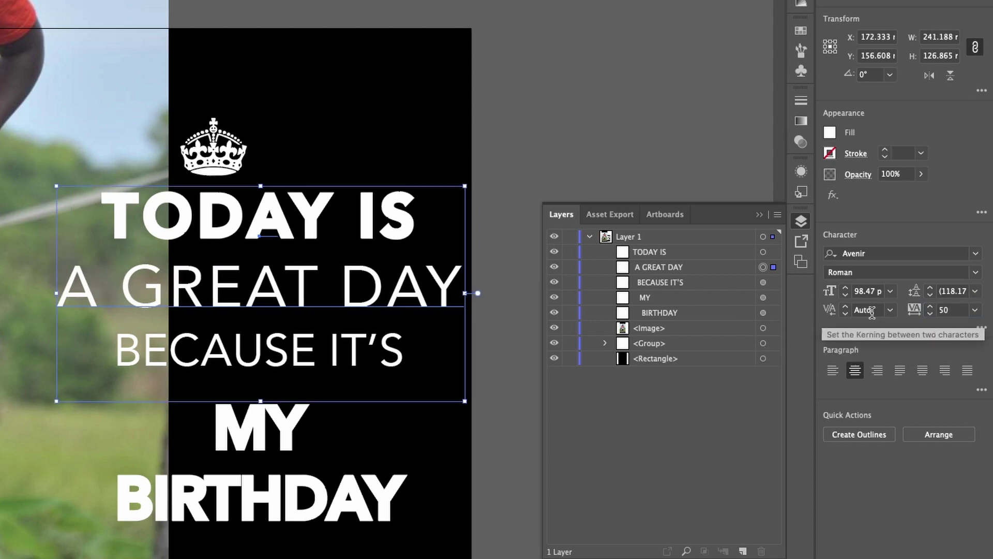
key("ctrl+z")
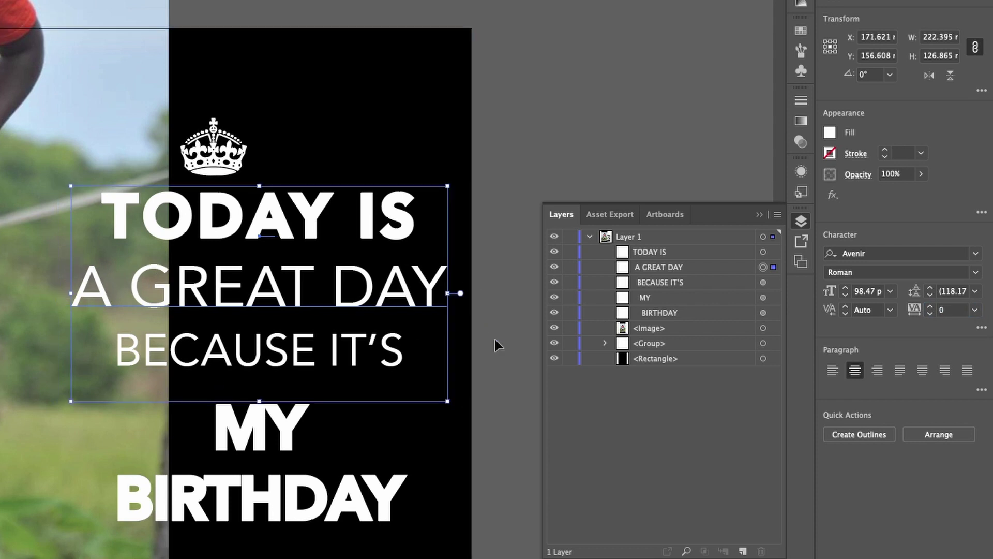
Set the tracking of the A GREAT DAY text line to 20
left_click(943, 309)
type("20")
key("Return")
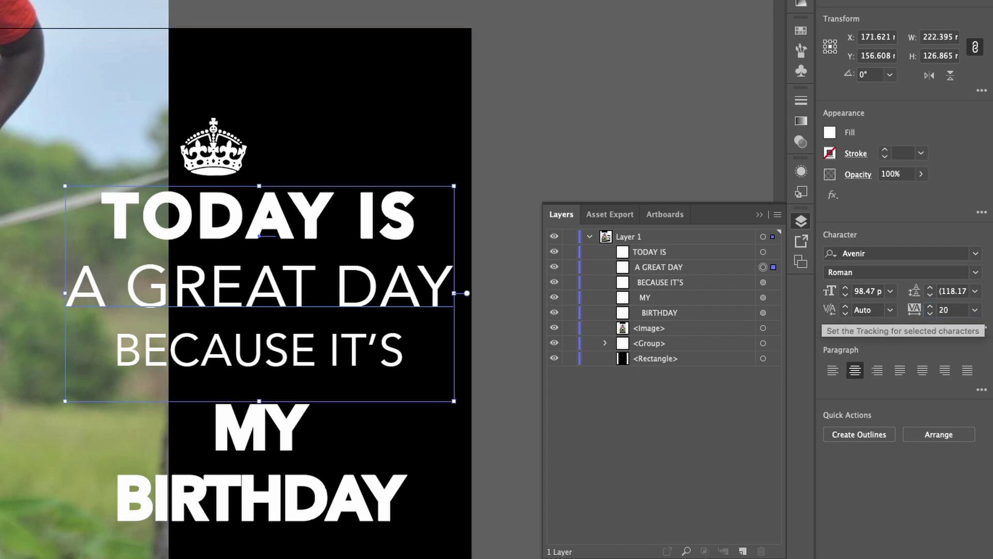
Try a tracking of 50 on the MY text line and settle on 100
left_click(386, 367)
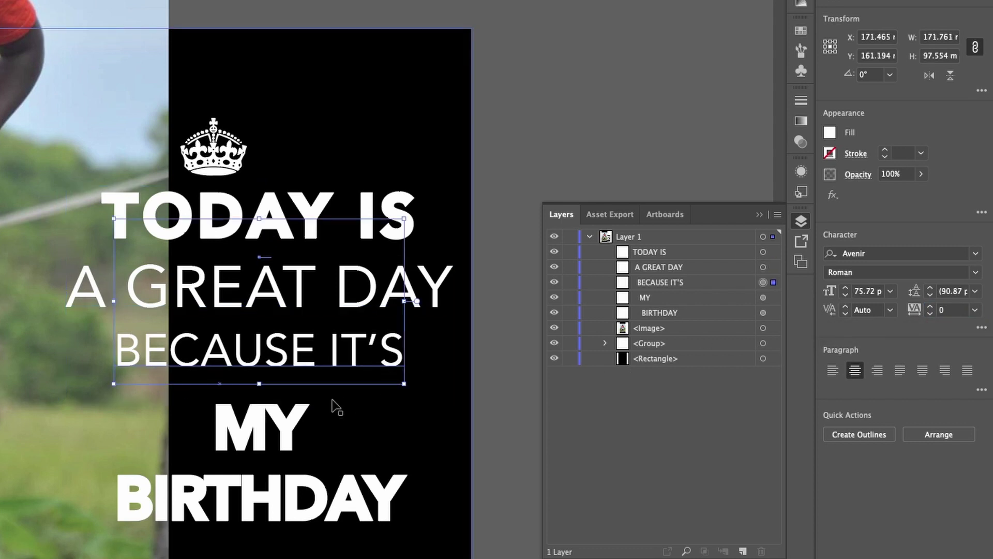
left_click(277, 438)
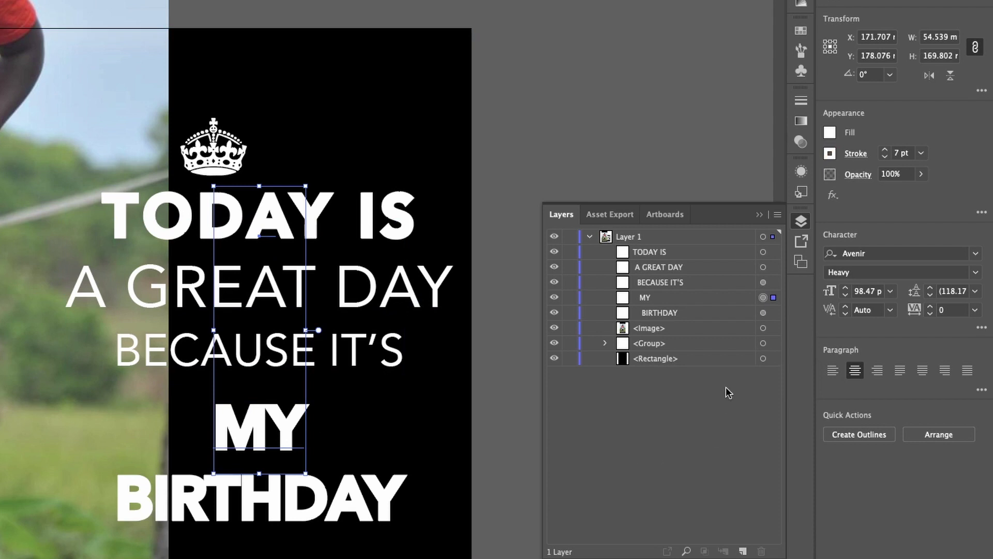
left_click(953, 310)
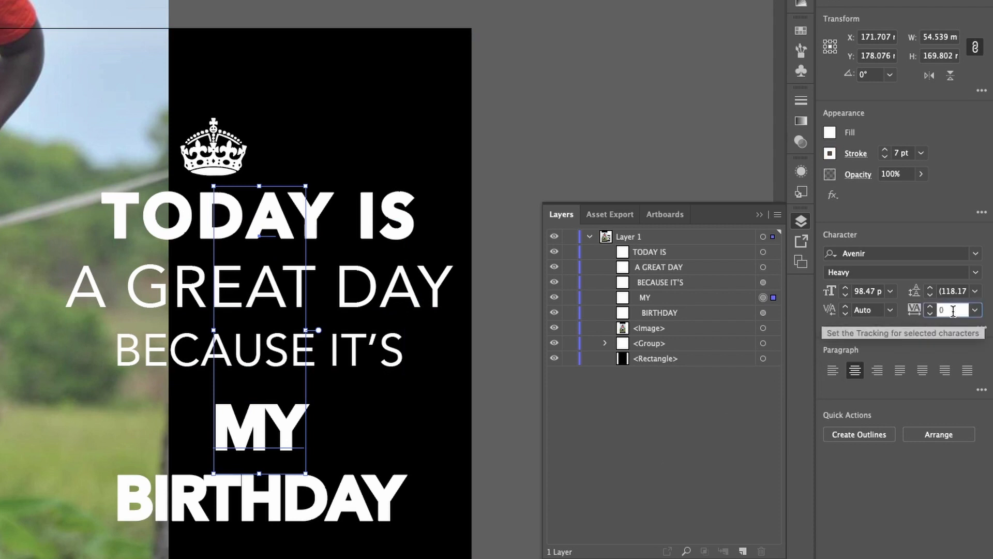
type("50")
key("Return")
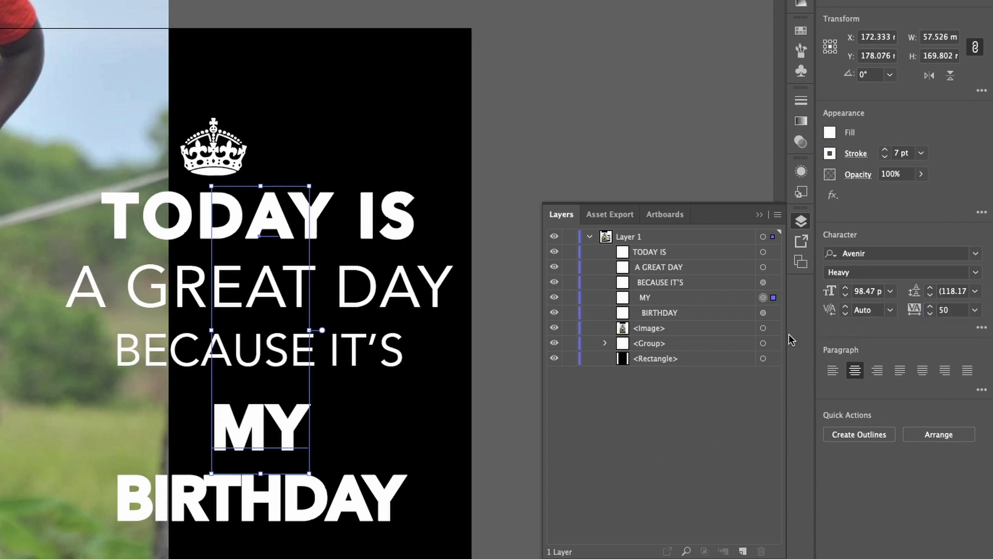
left_click(947, 312)
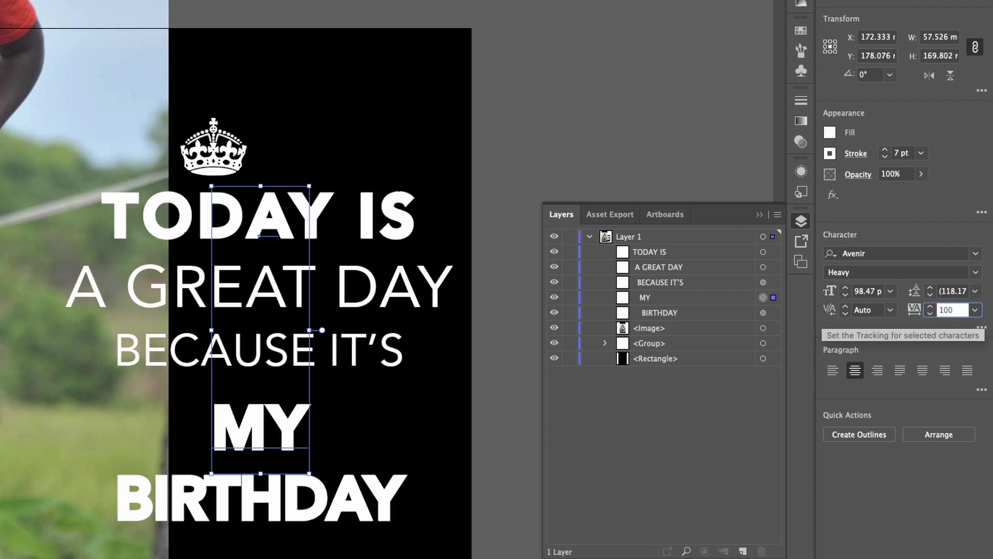
type("100")
key("Return")
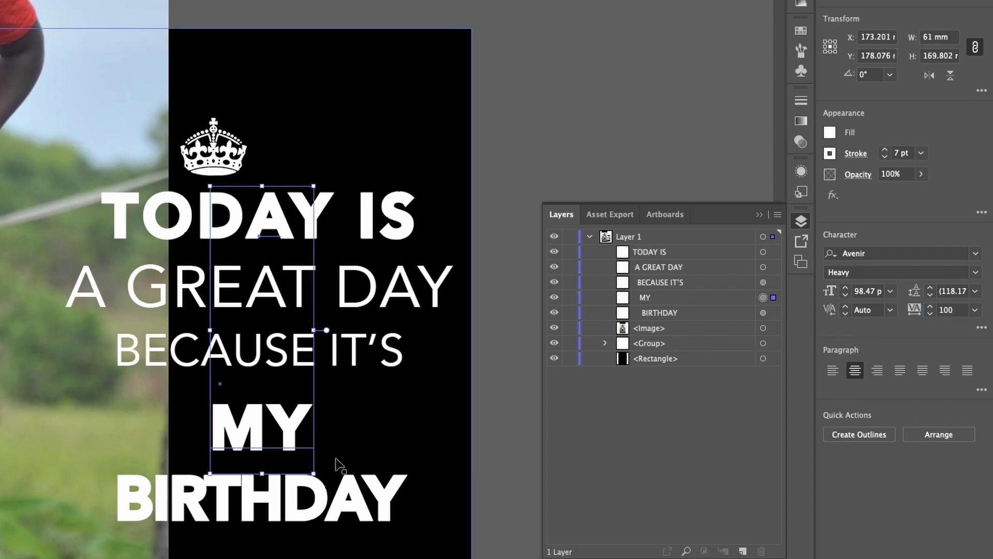
Set the tracking of the BIRTHDAY text line to 100
left_click(193, 538)
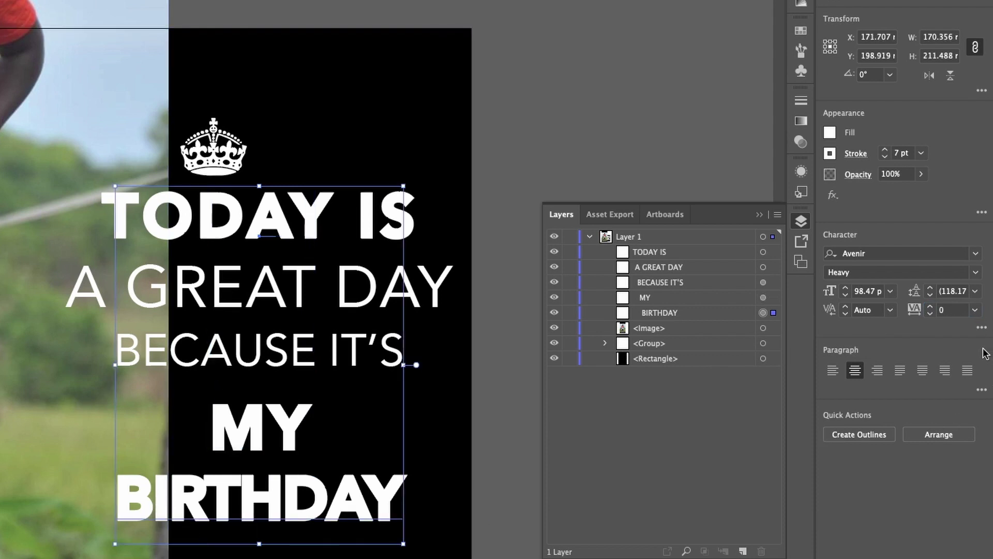
left_click(943, 309)
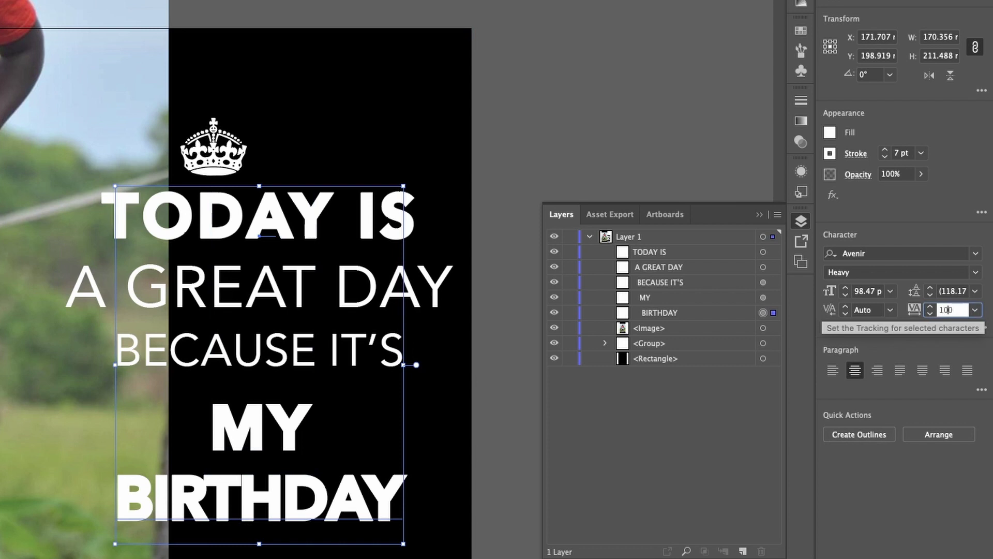
key("Return")
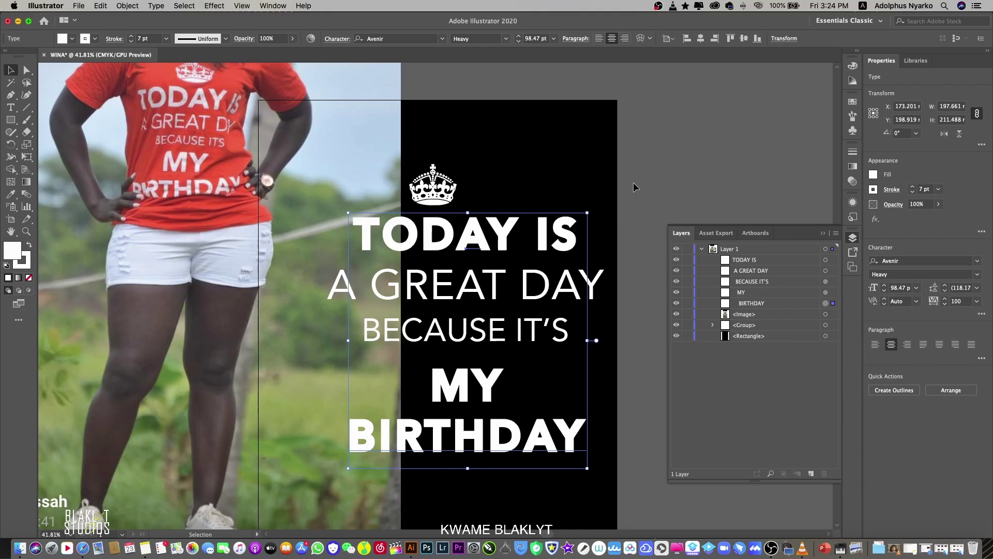
Deselect the text and move the reference photo up and to the left, clear of the crown and text lines
left_click(634, 182)
left_click_drag(197, 249, 75, 184)
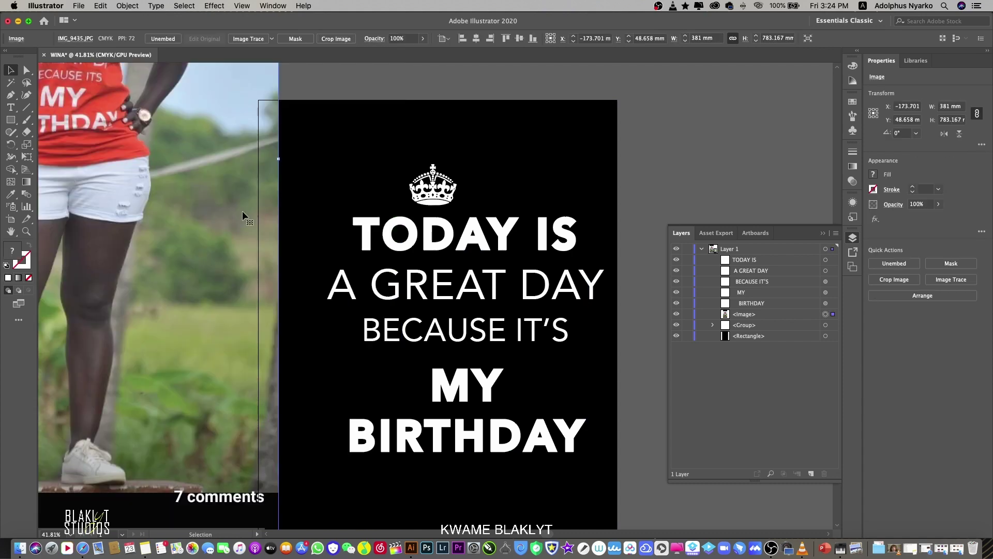
scroll(365, 239, "down", 3)
Centre the crown and all five text lines horizontally on the artboard, leaving out the photo and black rectangle, and deselect them
left_click(438, 159)
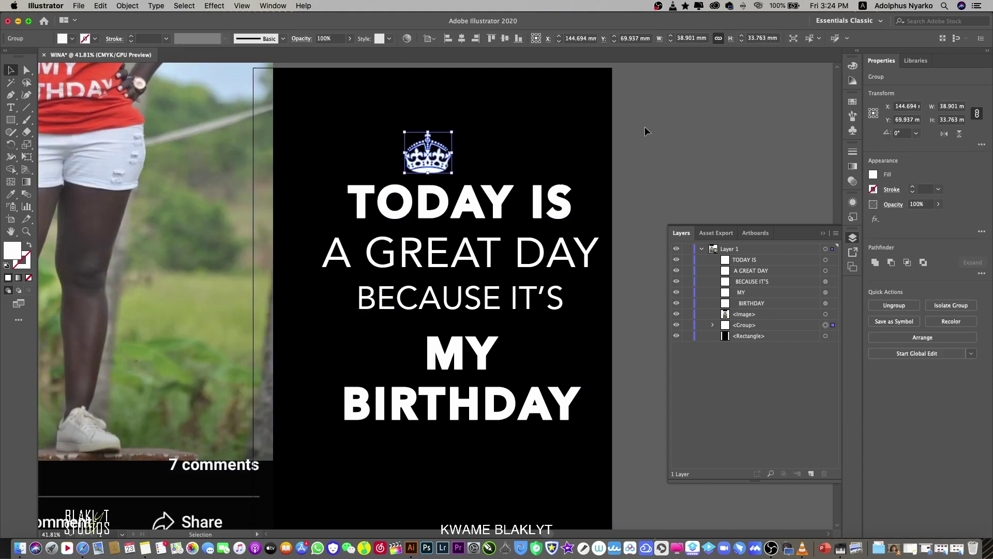
left_click_drag(644, 109, 264, 489)
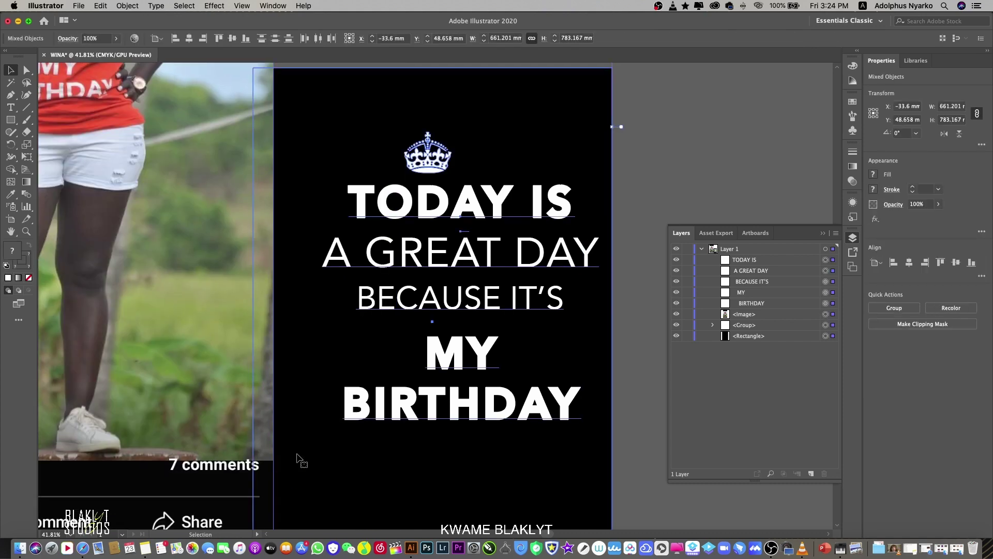
left_click(327, 443, "shift")
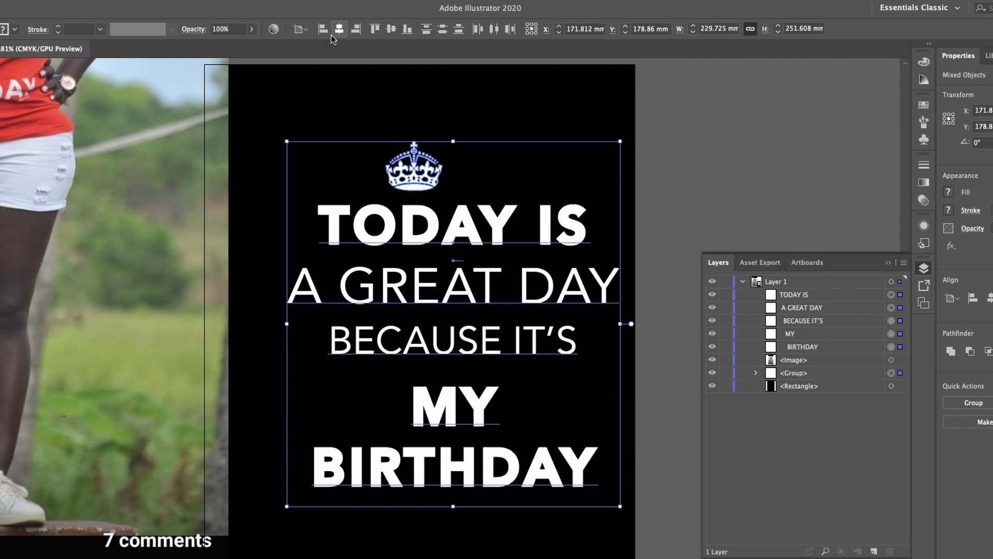
left_click(304, 33)
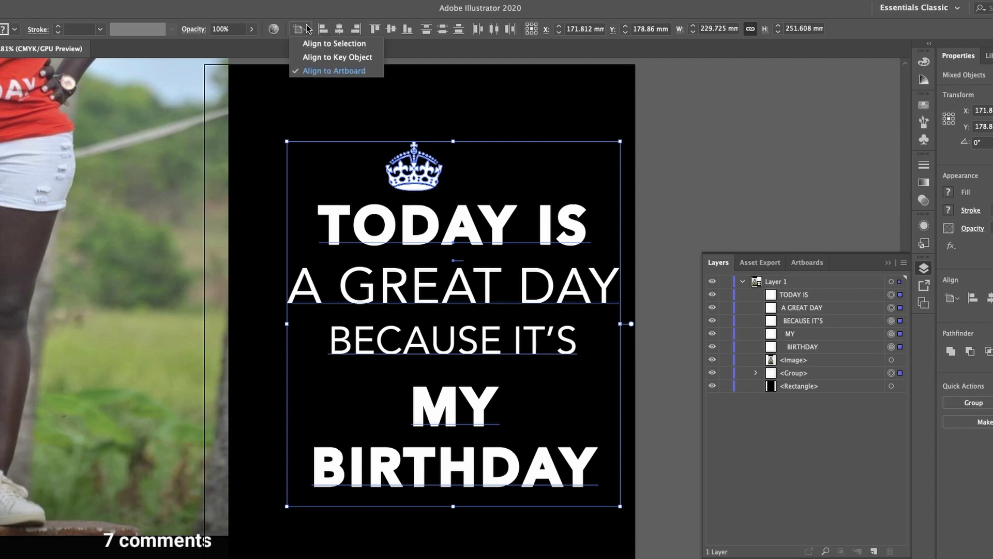
left_click(307, 27)
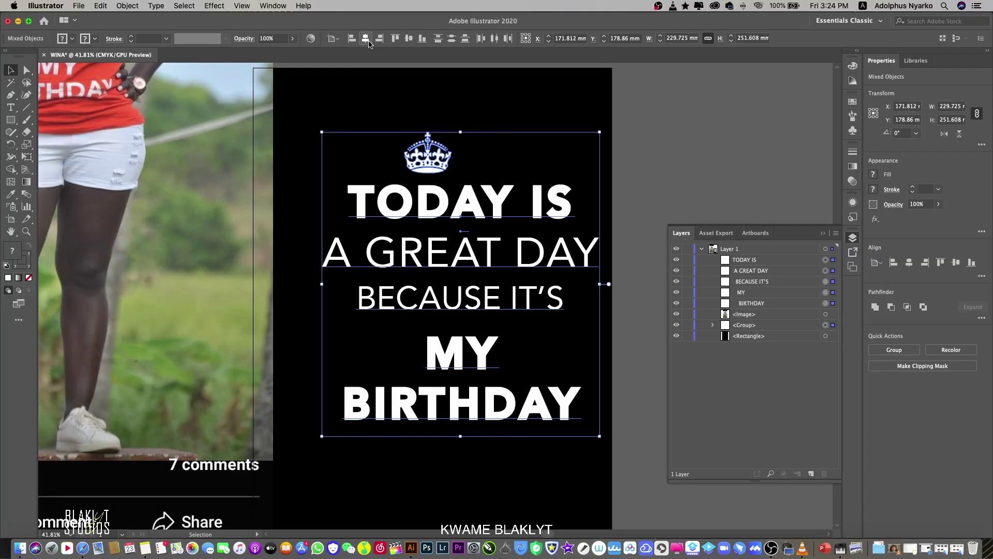
left_click(367, 40)
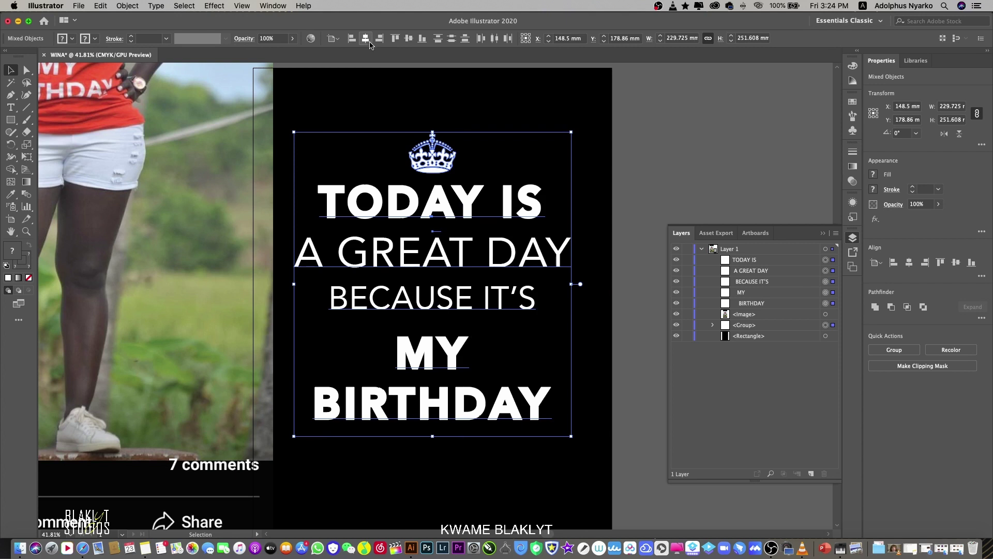
left_click(678, 138)
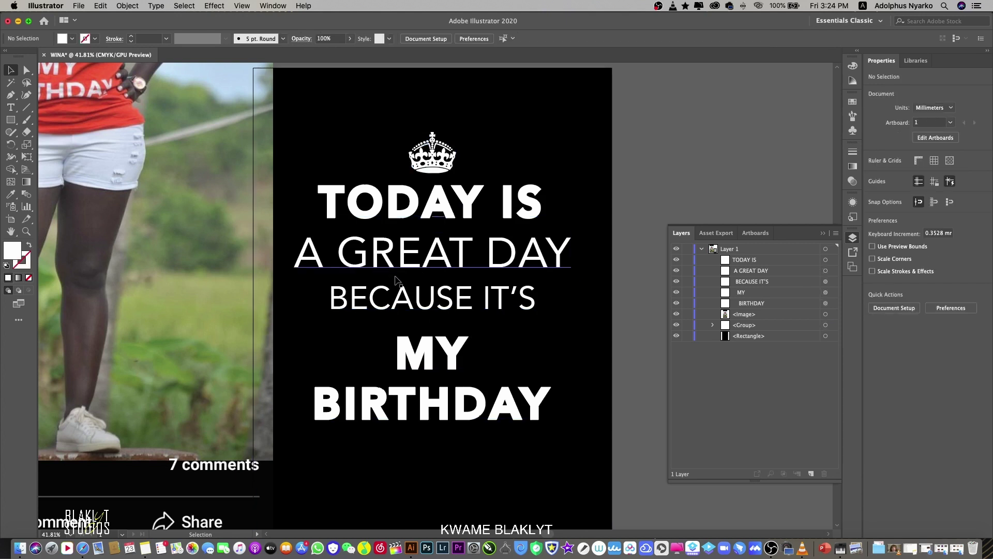
scroll(223, 288, "up", 5)
scroll(222, 288, "left", 5)
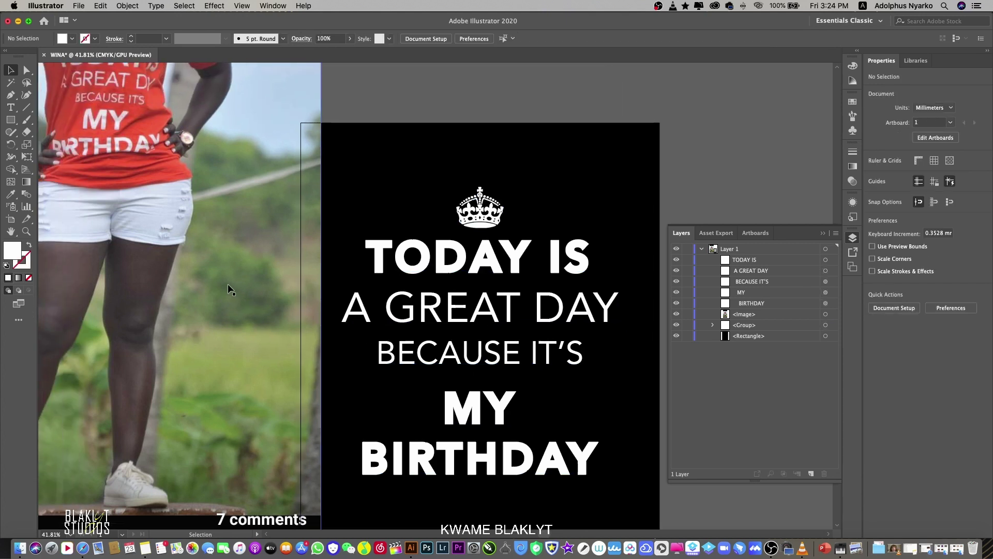
Compare the crown and text lines of the design with the shirt print in the reference photo
scroll(228, 283, "up", 1)
scroll(228, 283, "left", 1)
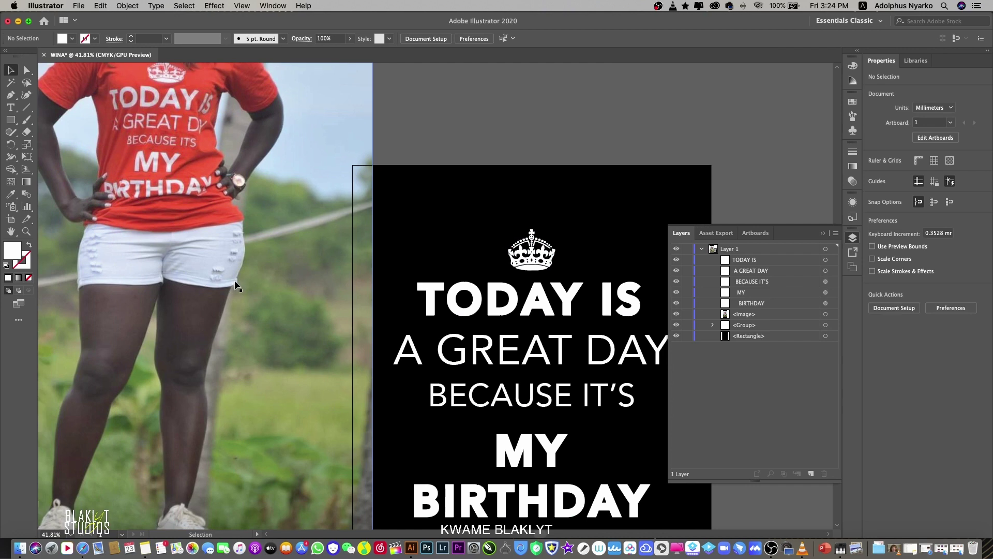
scroll(237, 281, "down", 3)
scroll(237, 281, "right", 2)
scroll(239, 281, "up", 4)
scroll(238, 280, "left", 2)
scroll(240, 280, "down", 3)
scroll(240, 281, "right", 2)
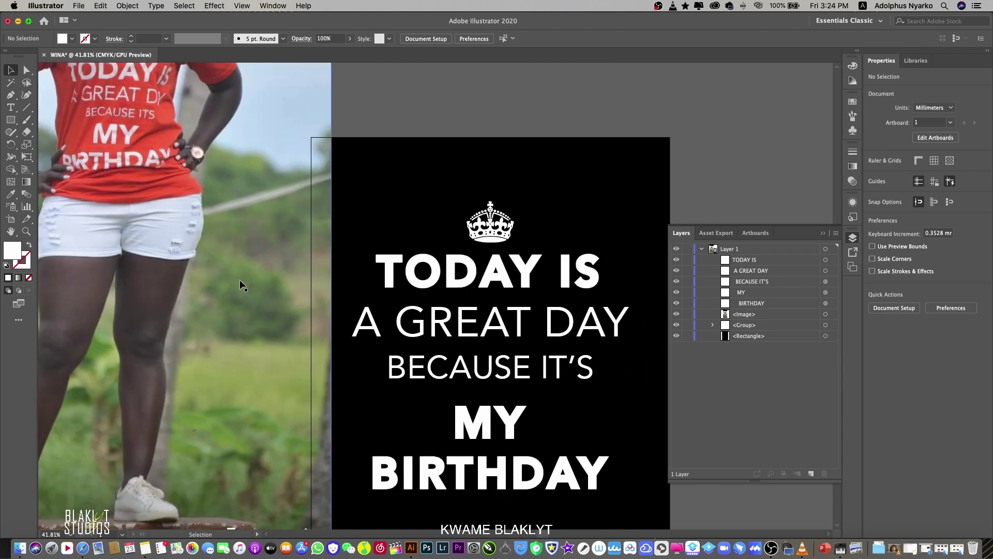
scroll(240, 280, "down", 4)
scroll(240, 280, "right", 2)
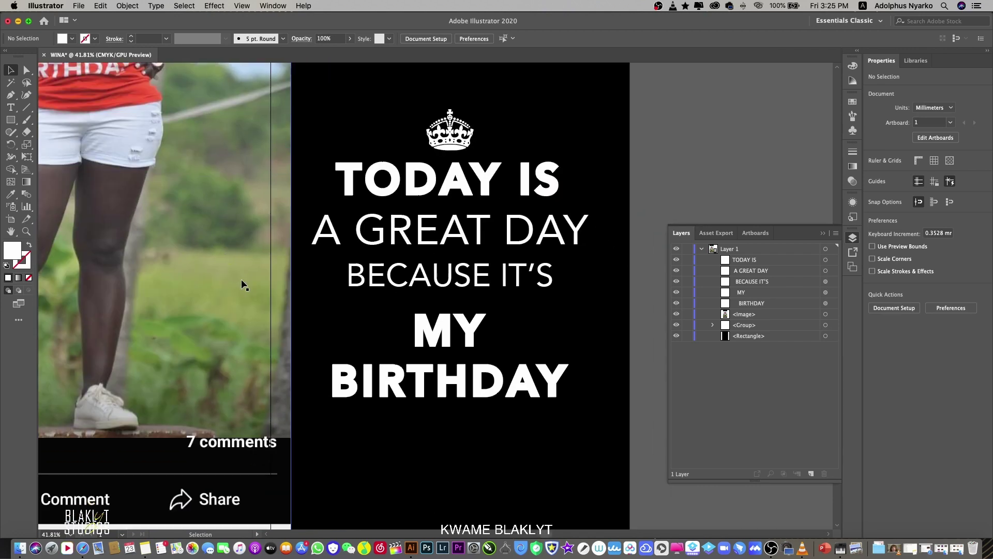
Delete the reference photo from the document
scroll(241, 284, "up", 1)
left_click(182, 318)
key("Delete")
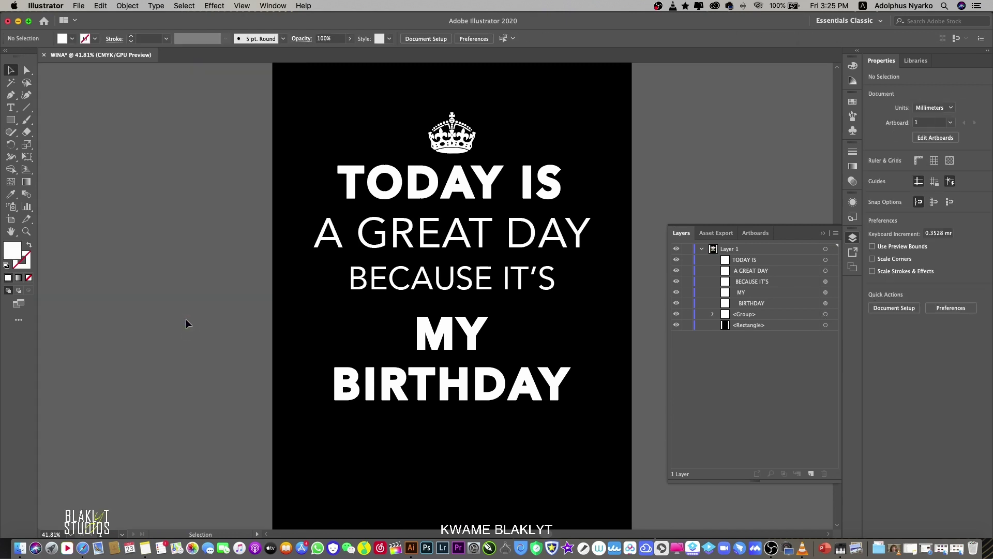
Scale the crown and all five text lines together to about 291 mm wide, filling the artboard width, and group them
scroll(399, 246, "down", 5)
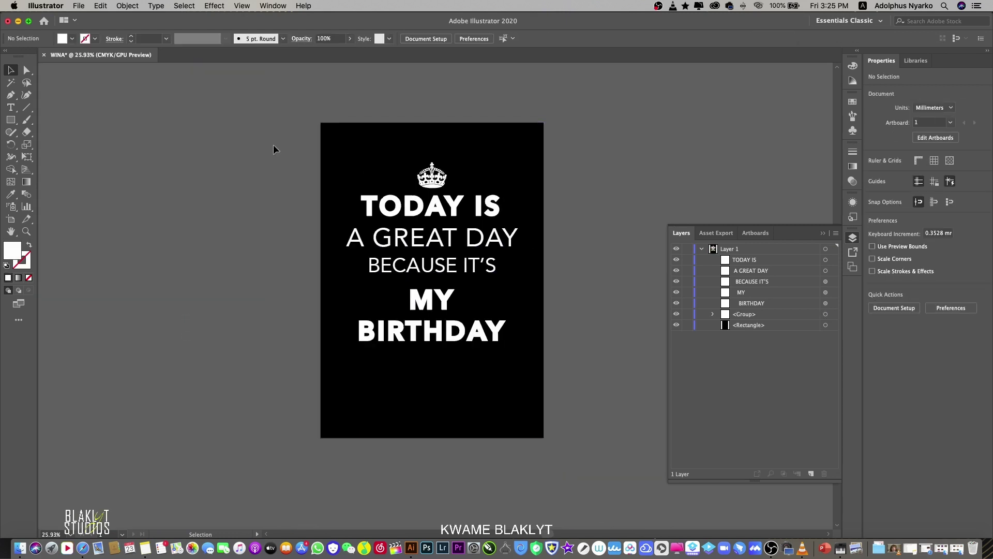
left_click_drag(274, 150, 482, 362)
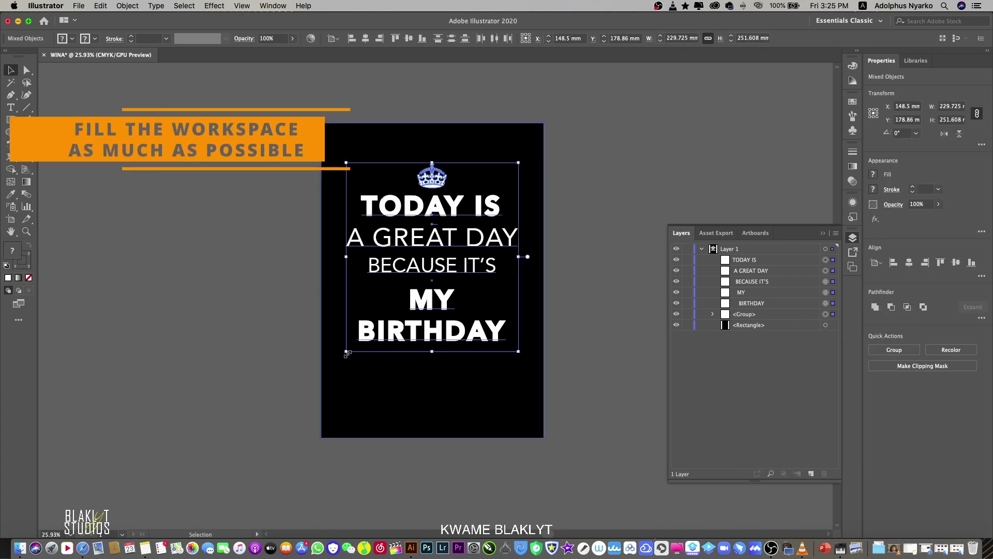
left_click_drag(346, 352, 323, 377)
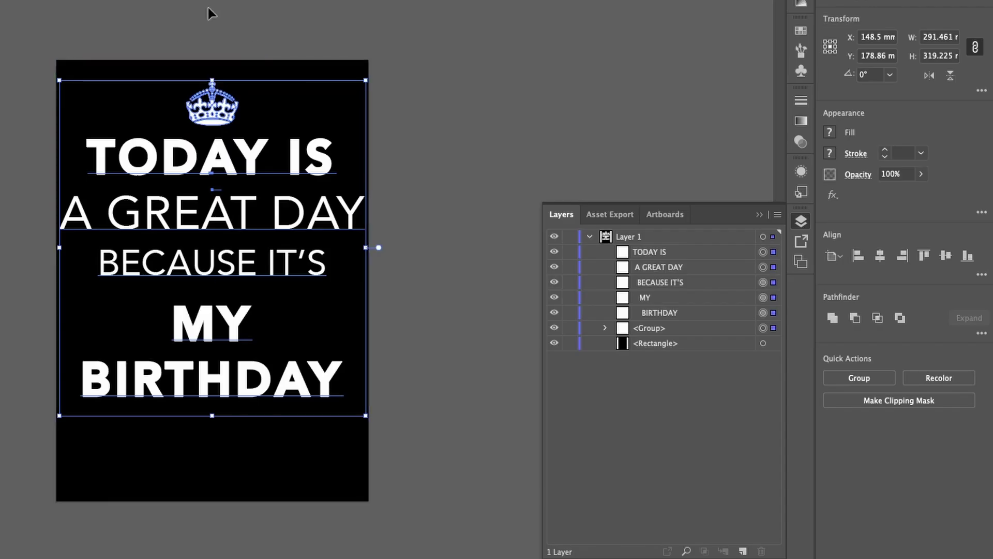
key("super+g")
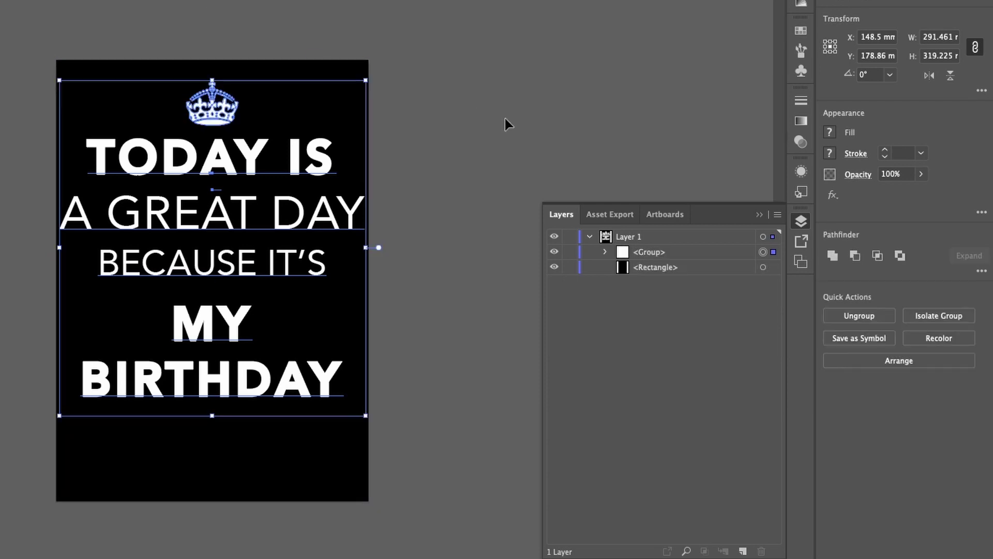
left_click(661, 187)
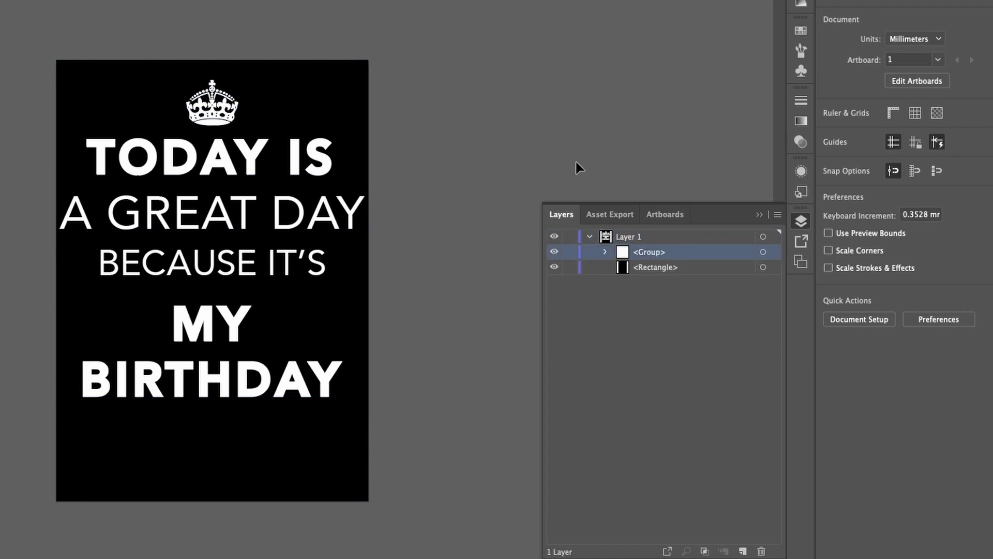
Centre the group of crown and text vertically on the artboard and deselect it
left_click(776, 253)
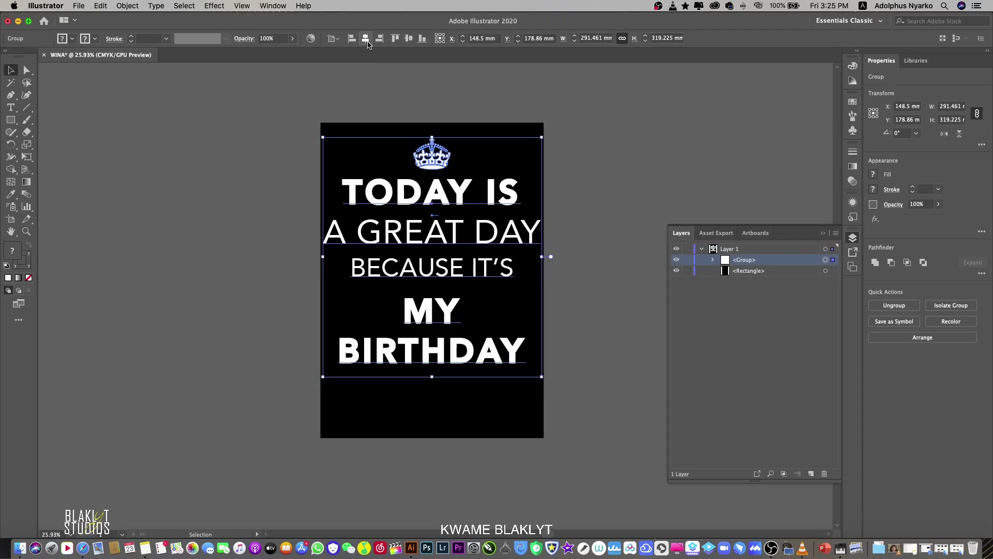
left_click(404, 41)
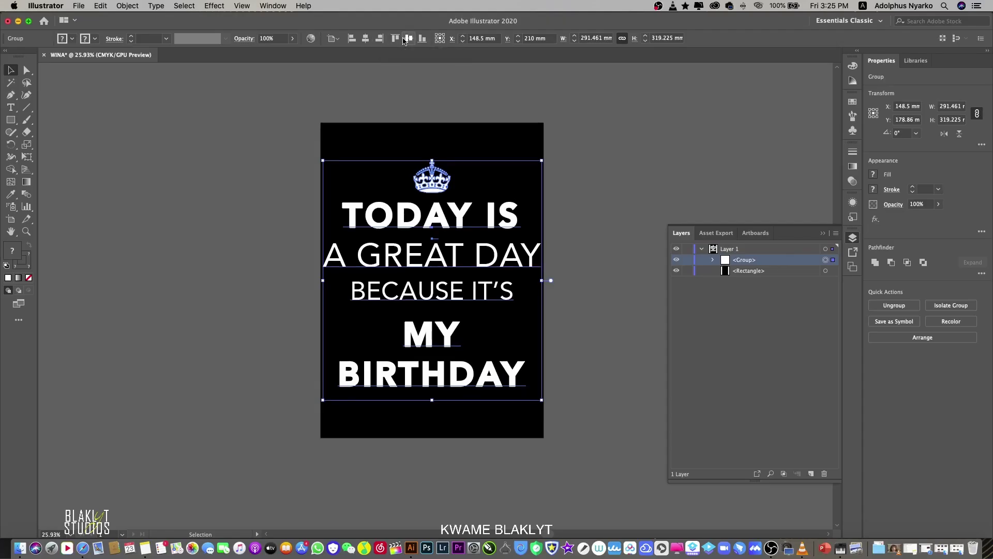
left_click(417, 90)
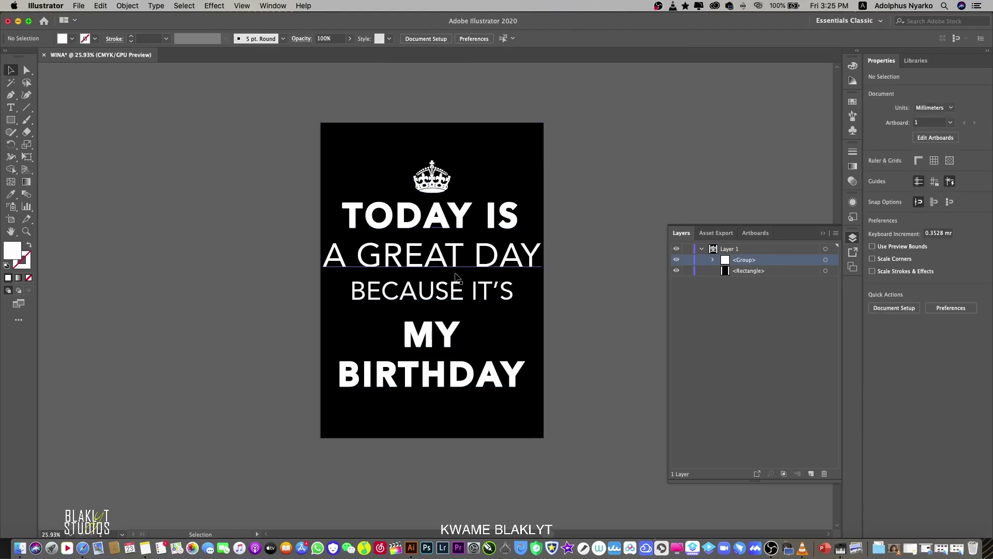
Switch to Finder and Preview to compare IMG_9435.JPG with the finished layout, and close both windows
left_click(19, 549)
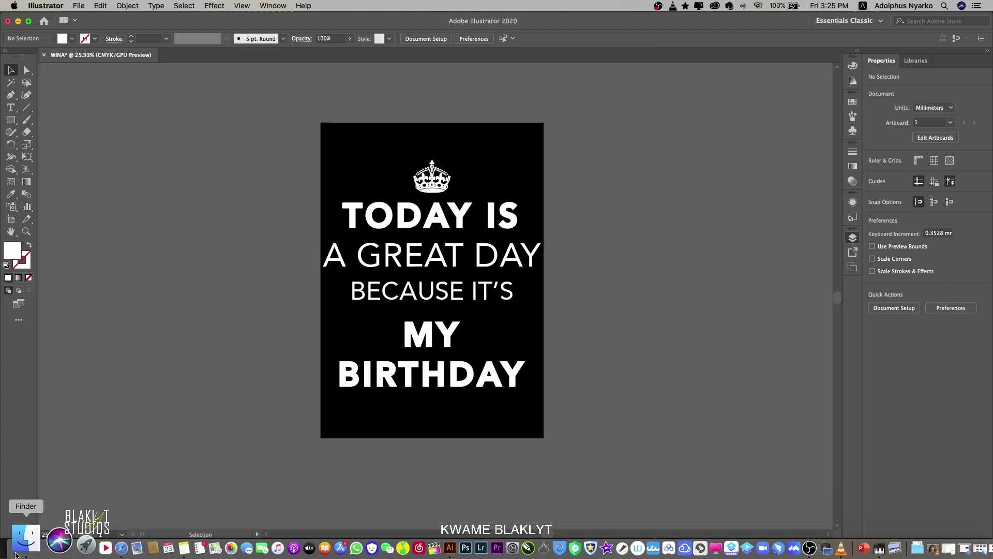
left_click_drag(0, 26, 118, 41)
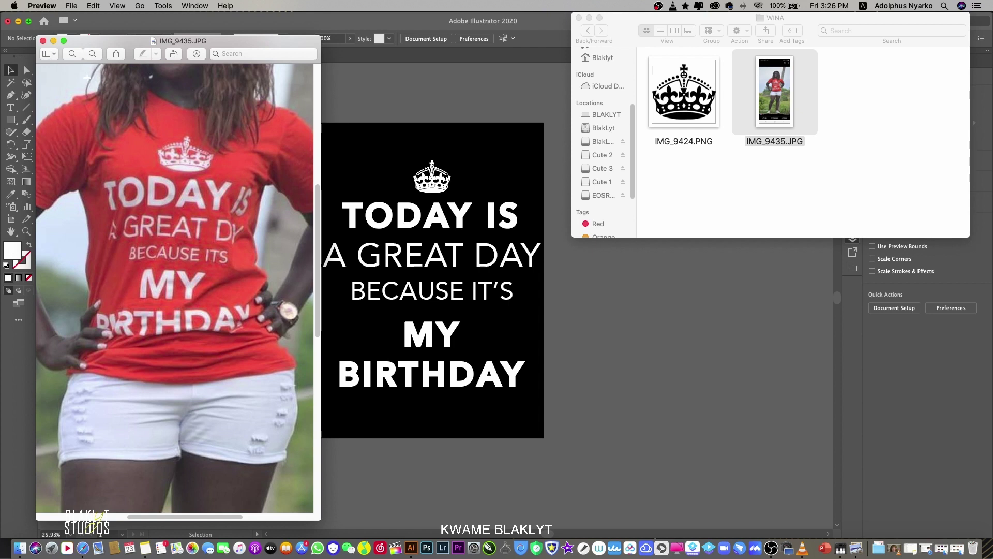
left_click(43, 42)
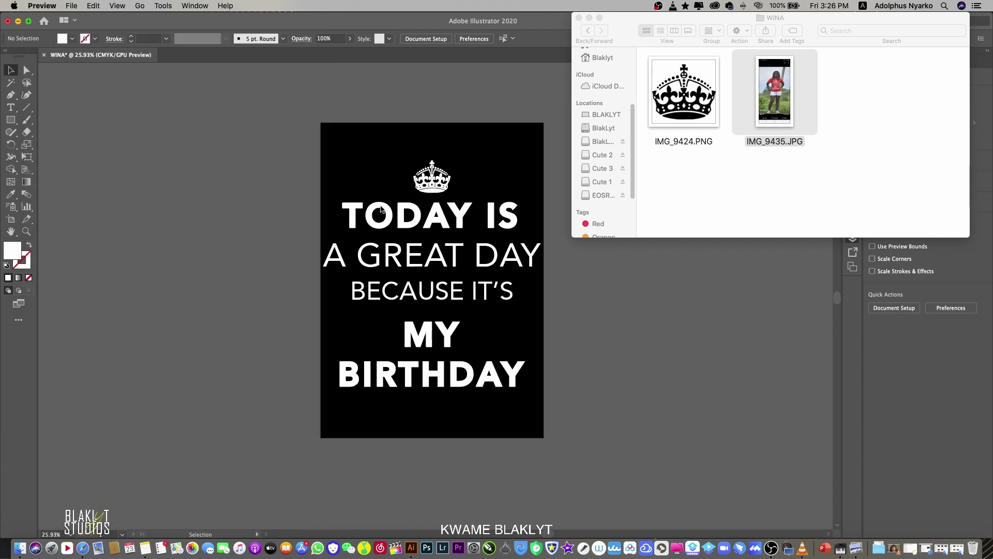
scroll(382, 209, "right", 3)
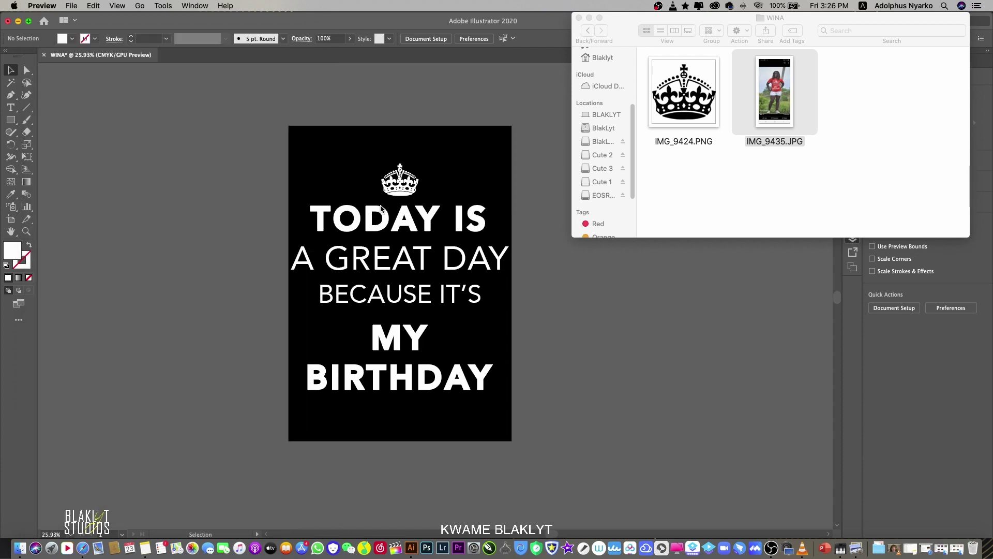
left_click(590, 17)
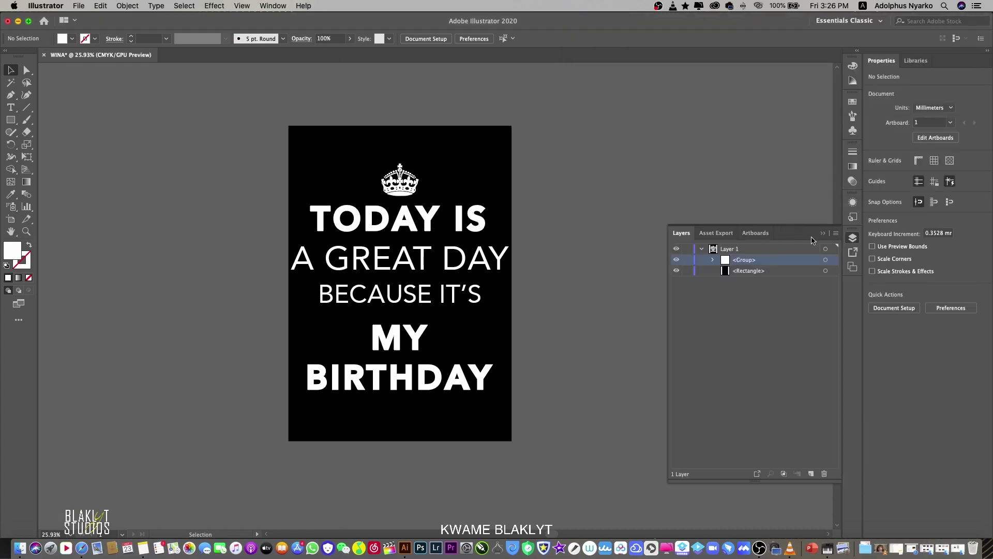
Save the project as WINA.ai in the WINA folder on the Cute 3 drive, in Illustrator 2020 format
left_click(822, 234)
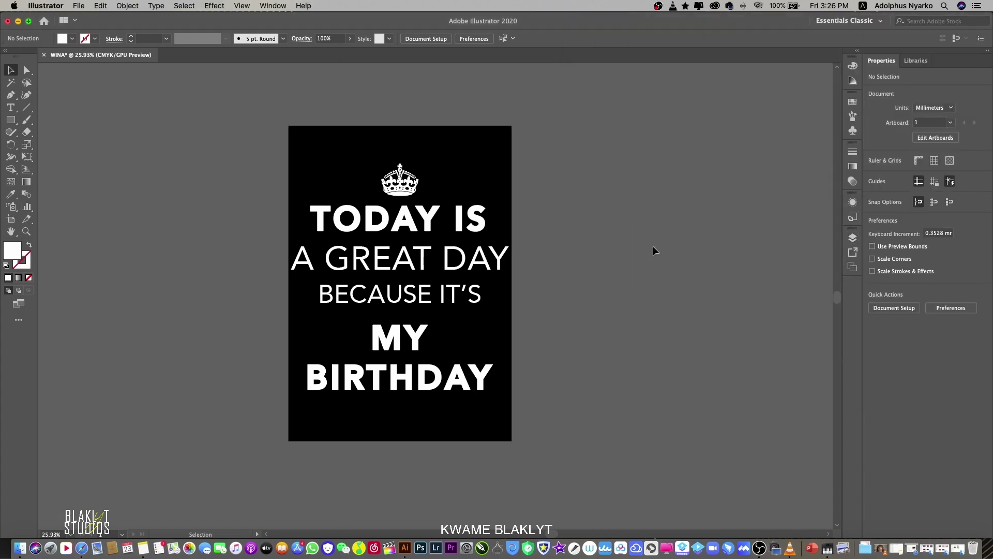
key("super+shift+s")
left_click(504, 145)
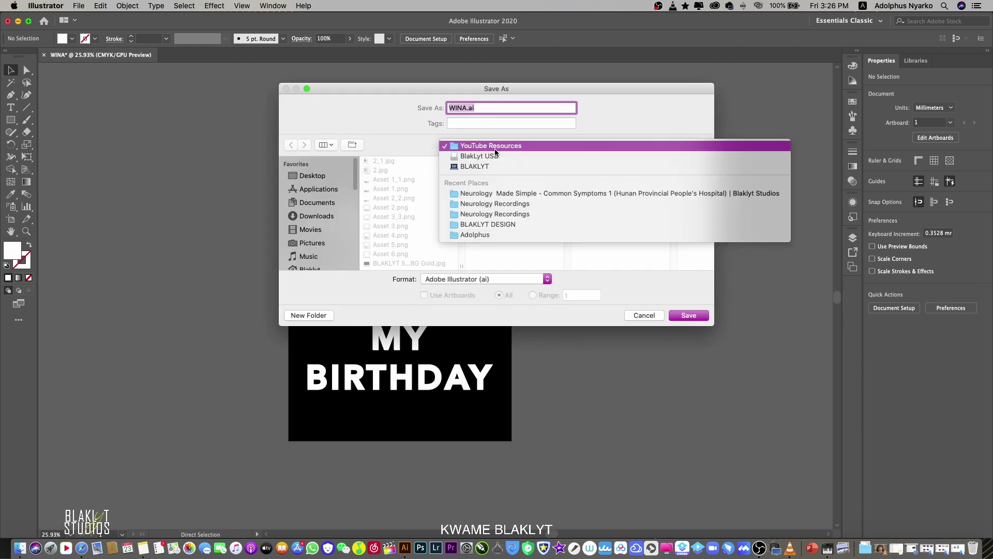
left_click(404, 190)
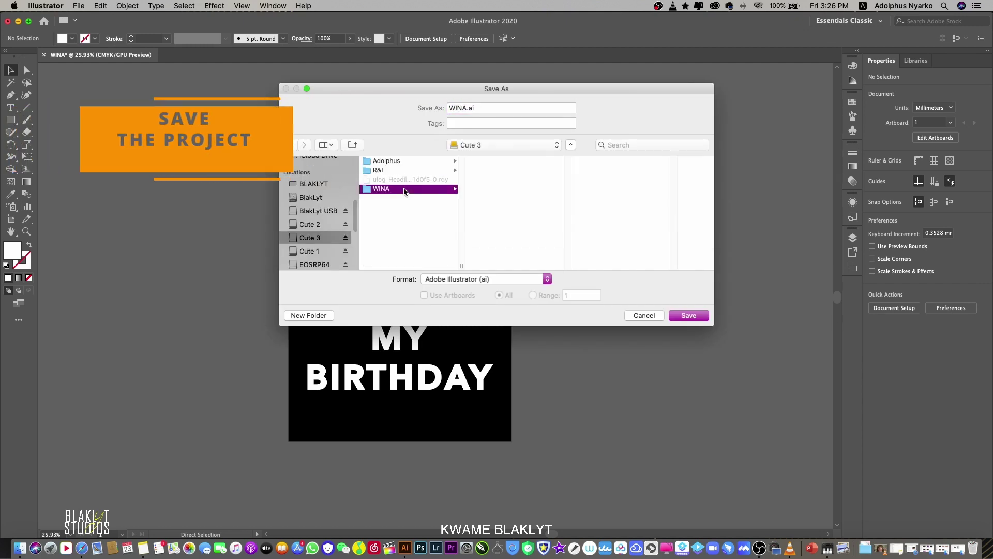
left_click(685, 315)
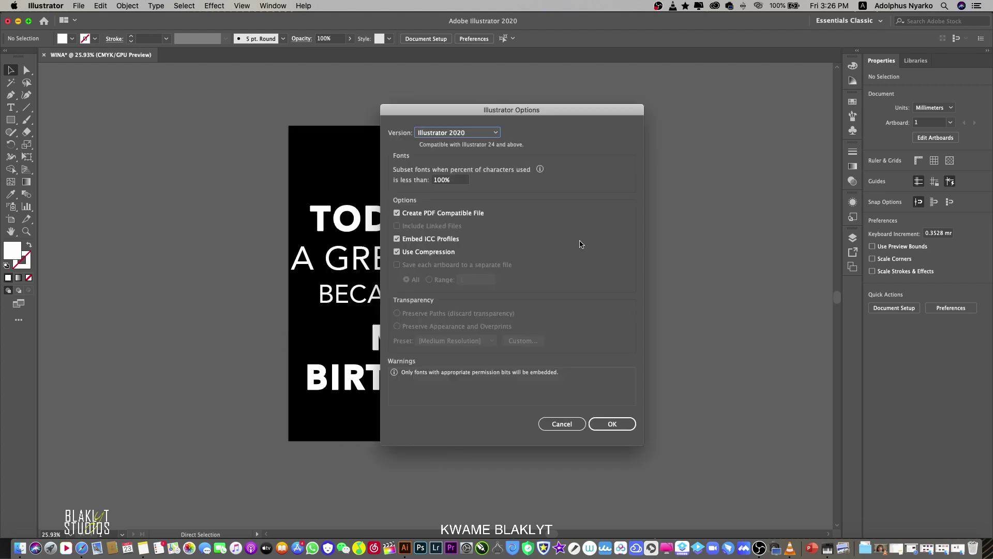
left_click(620, 424)
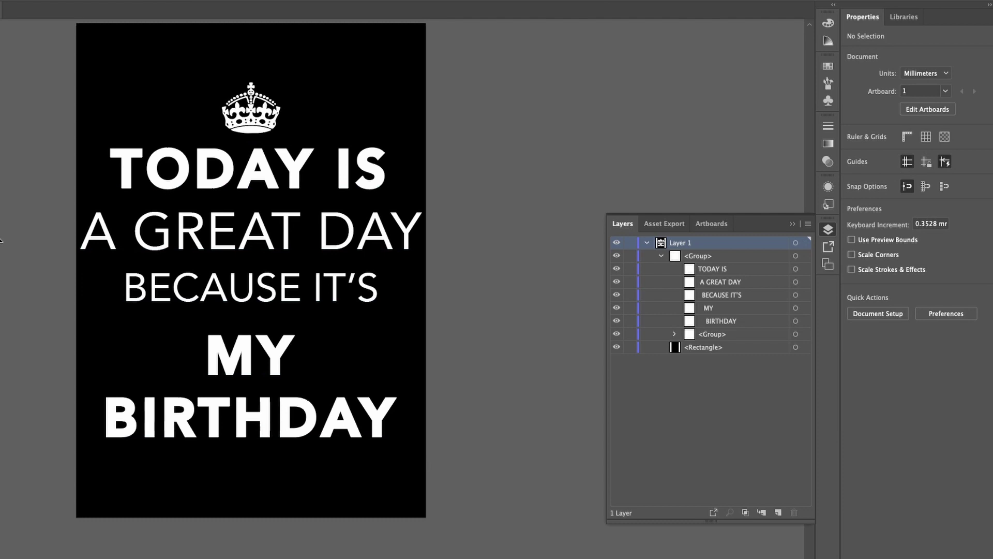
Expand the object and fill of the five text lines into outlines, leaving the crown out of the selection
left_click(119, 166)
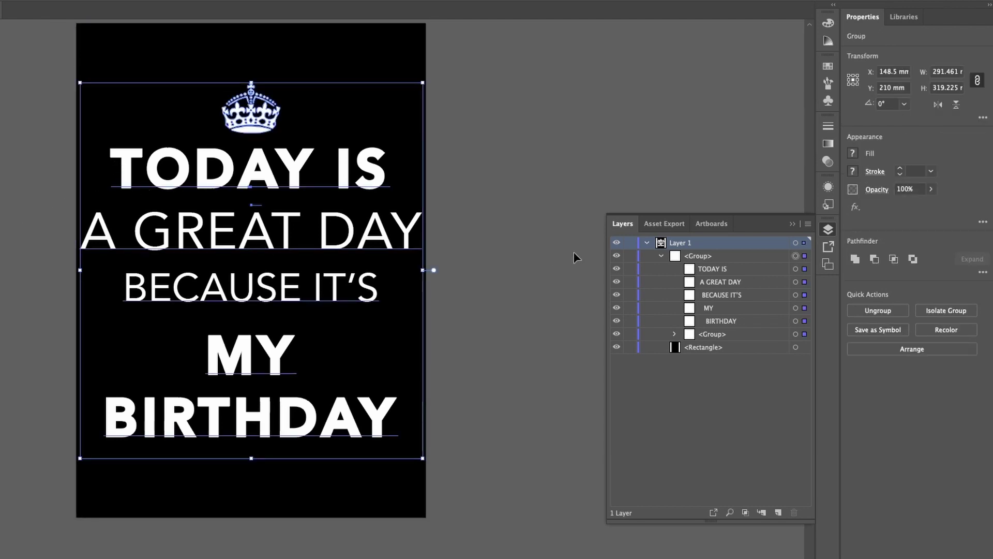
left_click(805, 334, "shift")
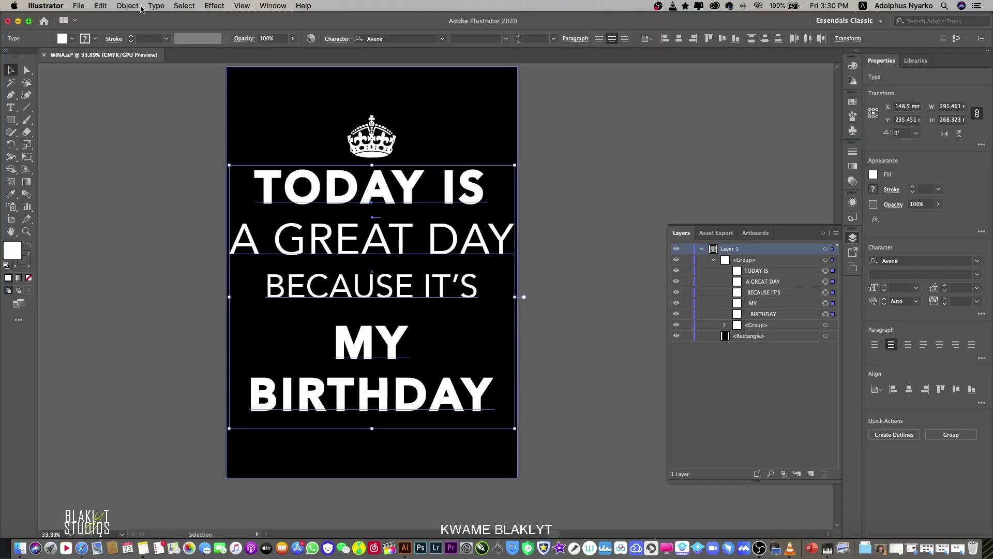
left_click(127, 6)
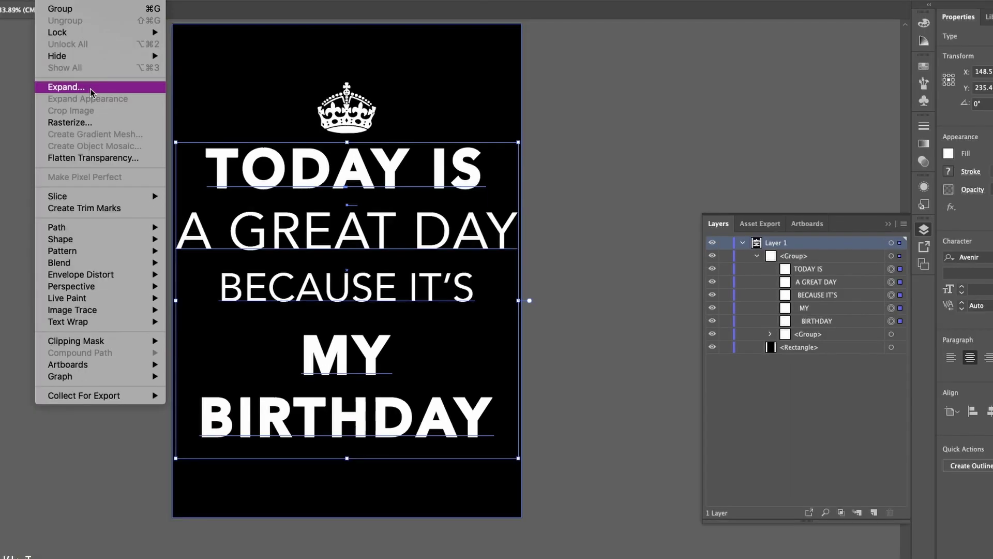
left_click(90, 91)
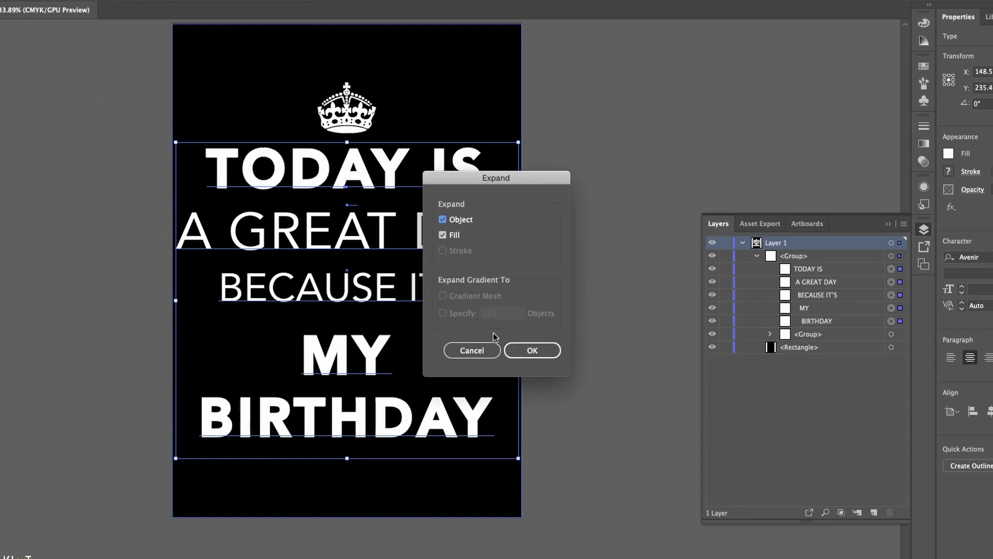
left_click(526, 354)
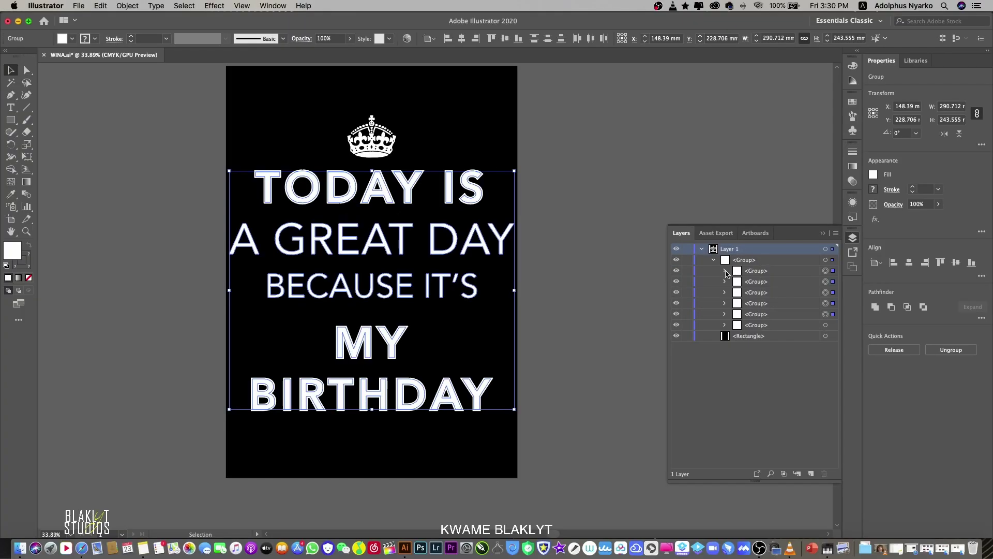
Combine the outlines of the five text lines into a single group, check its compound paths and deselect everything
left_click(725, 271)
left_click(726, 272)
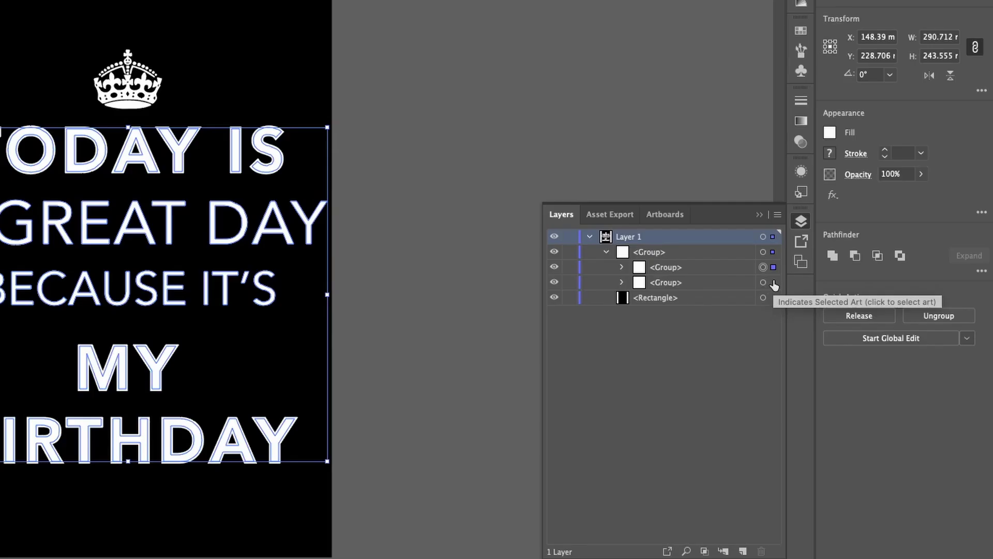
left_click(773, 283)
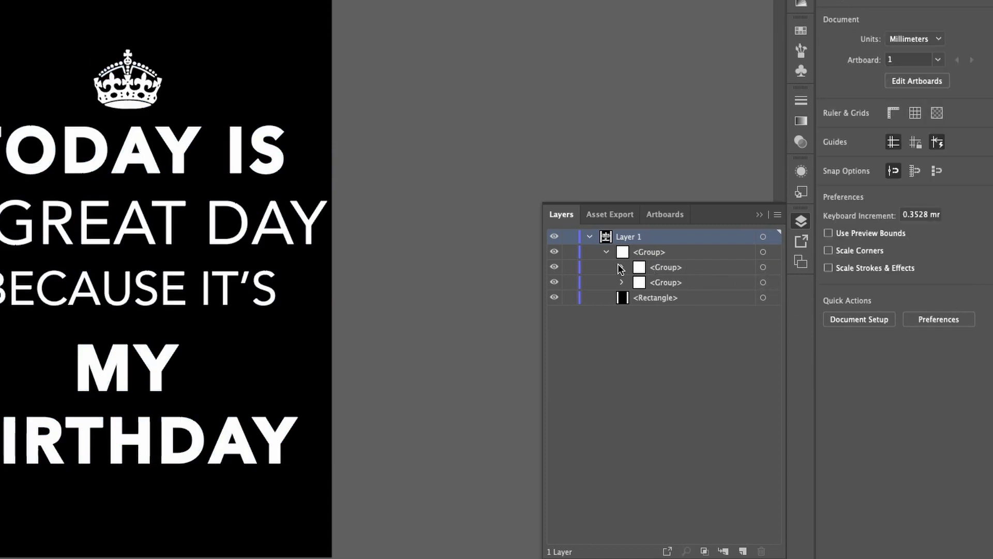
left_click(620, 268)
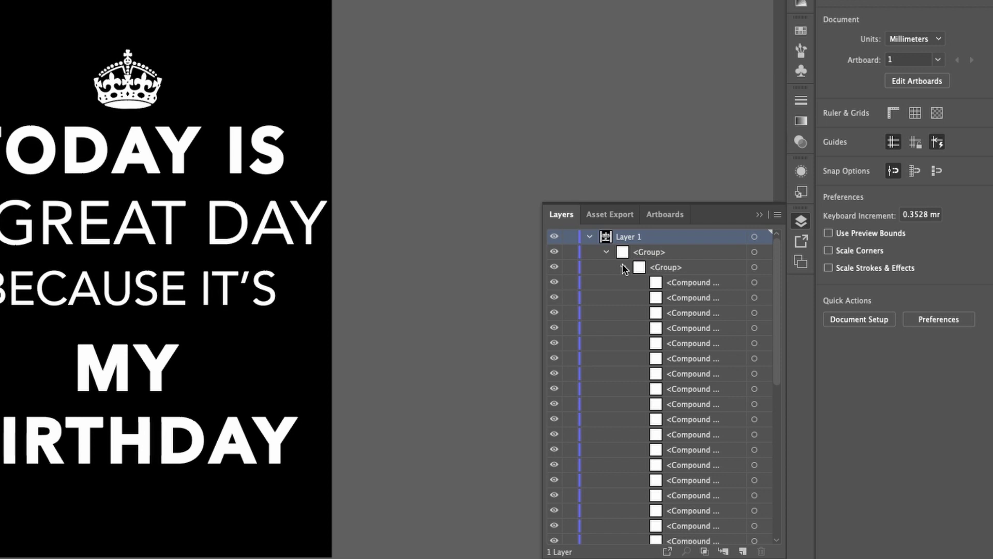
left_click(623, 267)
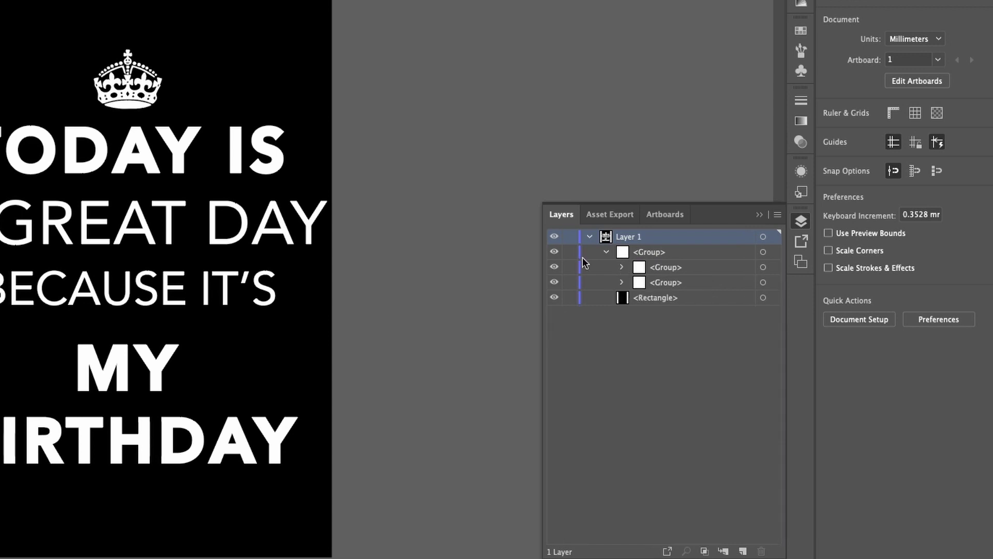
left_click(312, 230)
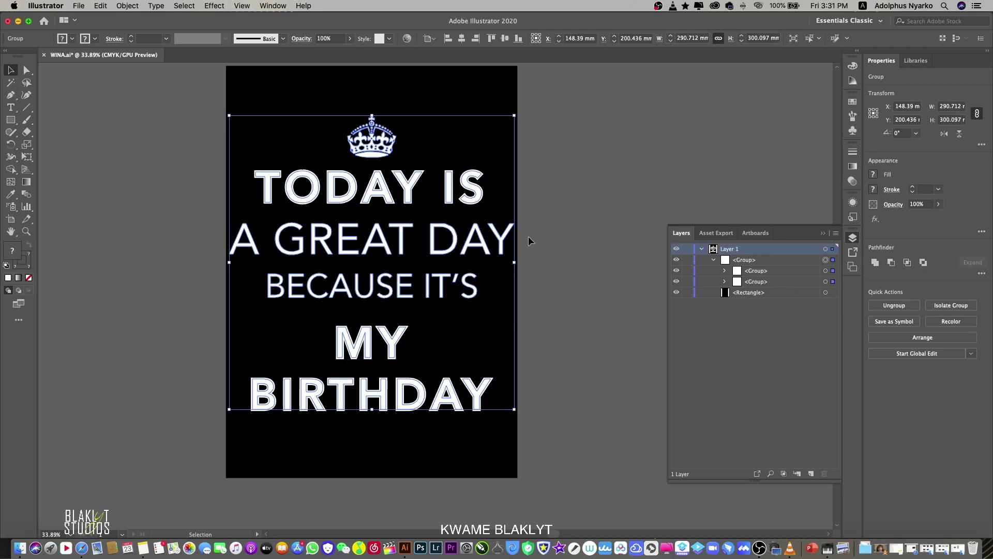
left_click(365, 221)
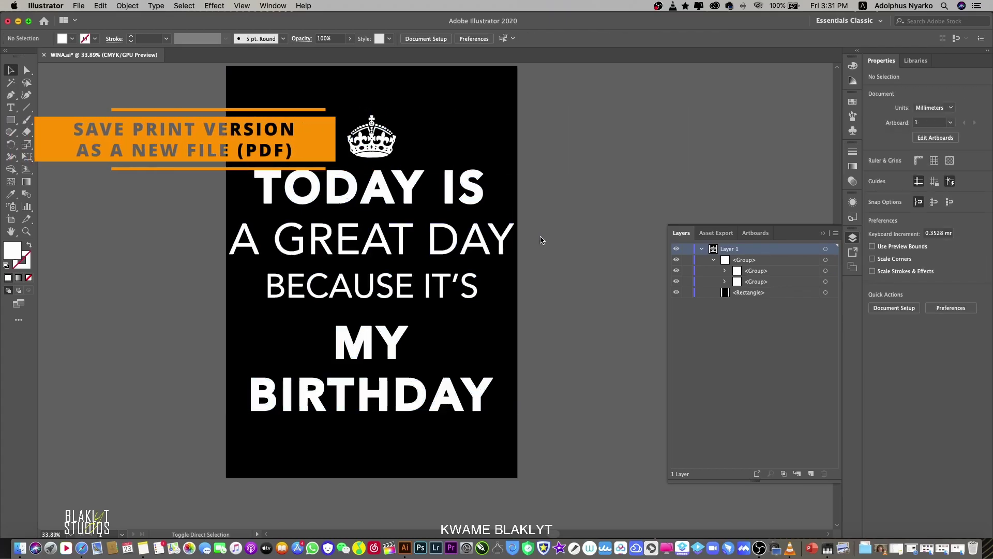
Save the outlined version as WINA(TO BE USED FOR PRINTING).pdf with the Illustrator Default preset in the WINA folder, and close the document
key("super+shift+s")
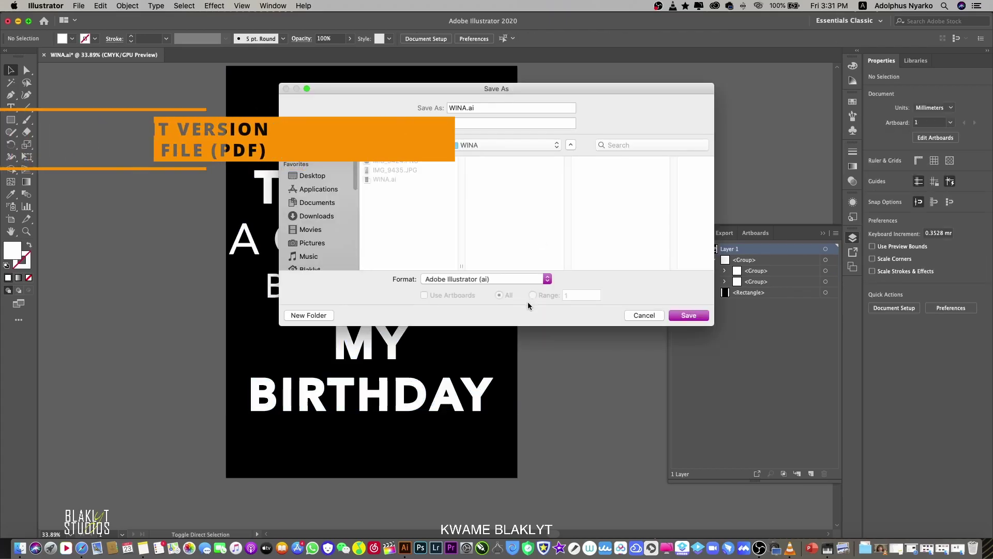
left_click(526, 280)
left_click(517, 317)
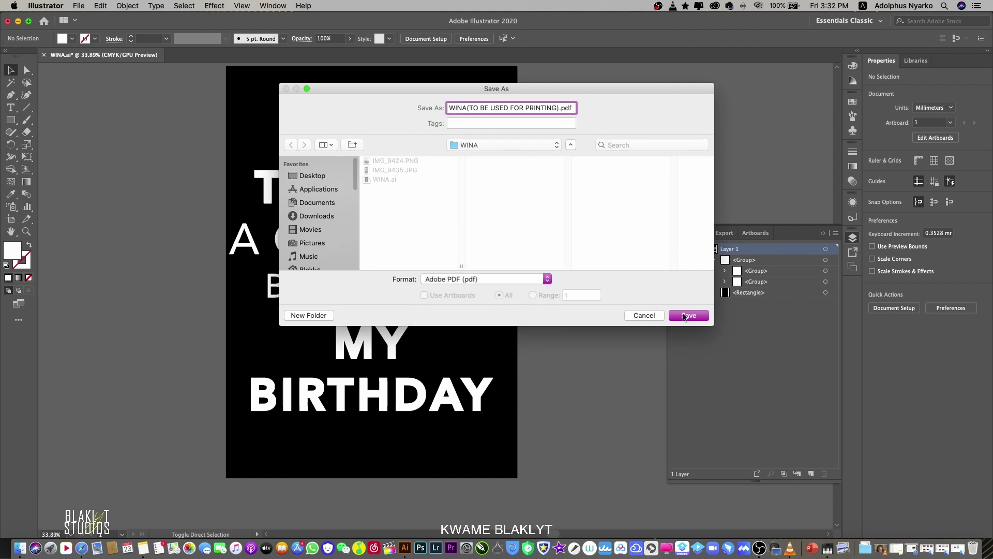
left_click(686, 316)
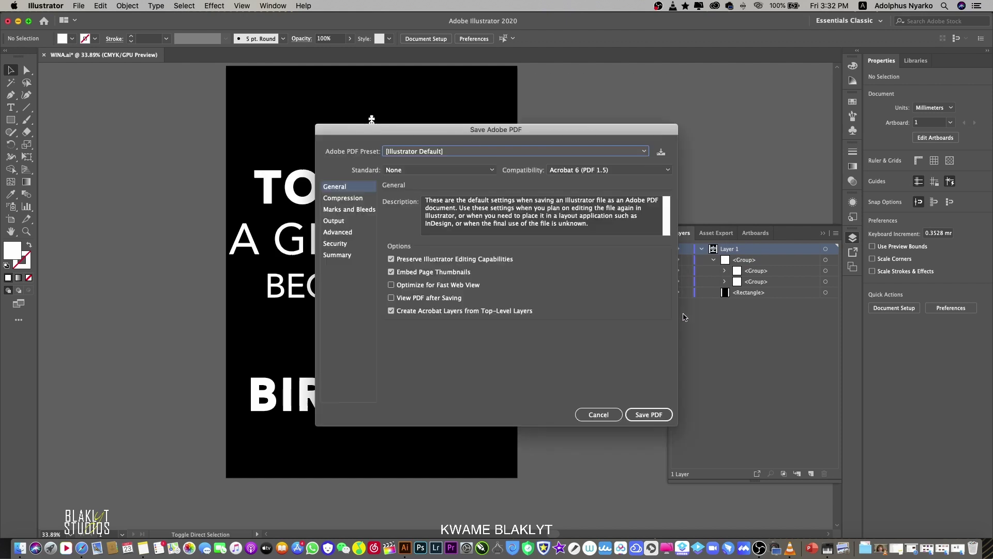
left_click(647, 415)
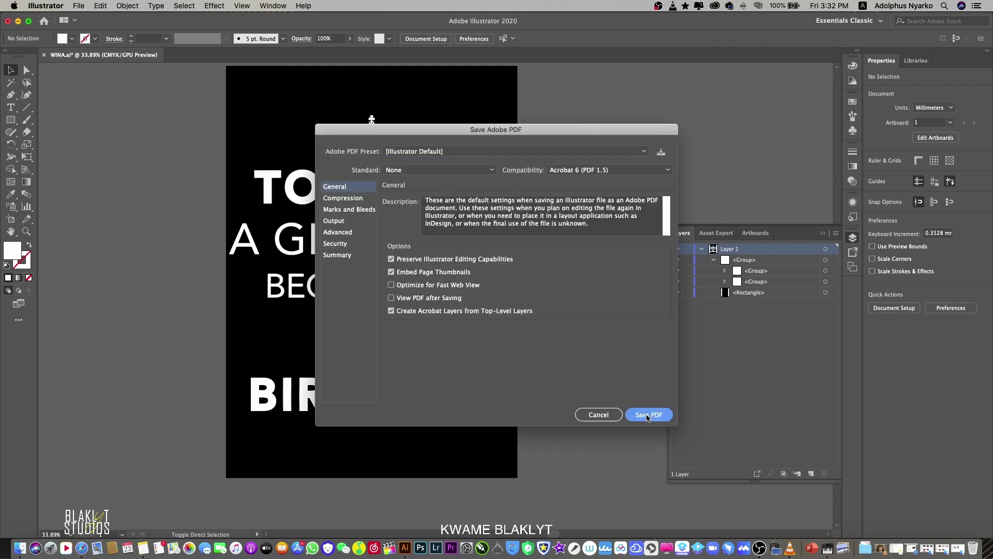
left_click(821, 234)
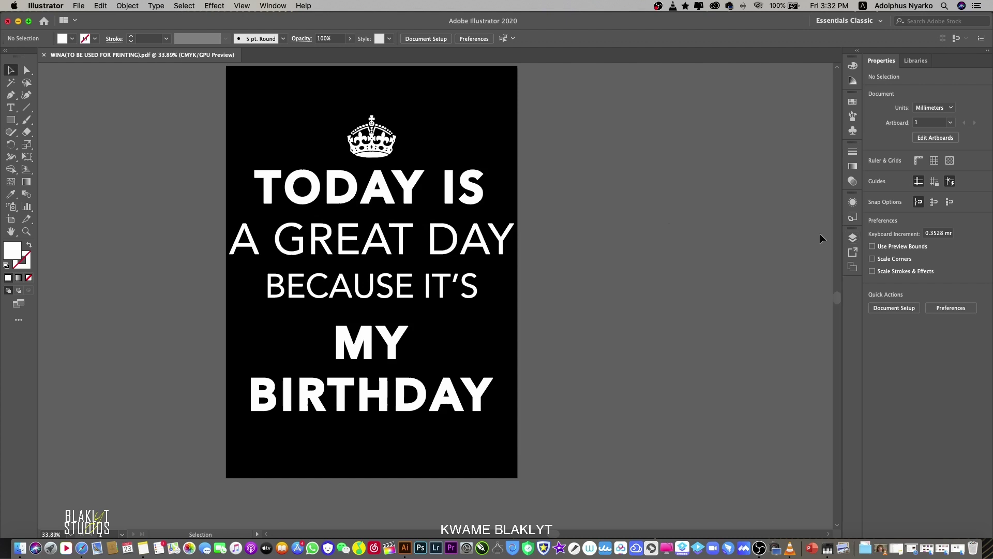
left_click(8, 22)
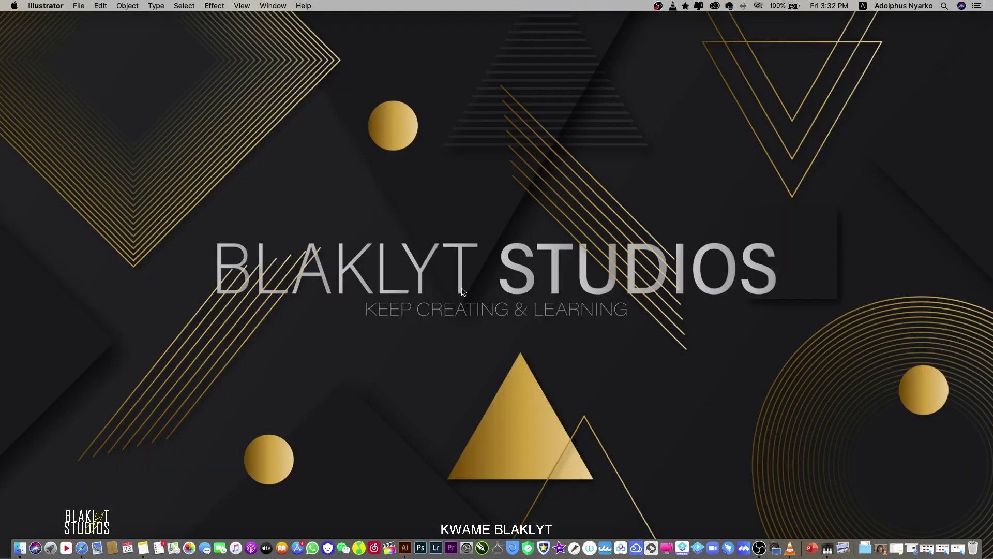